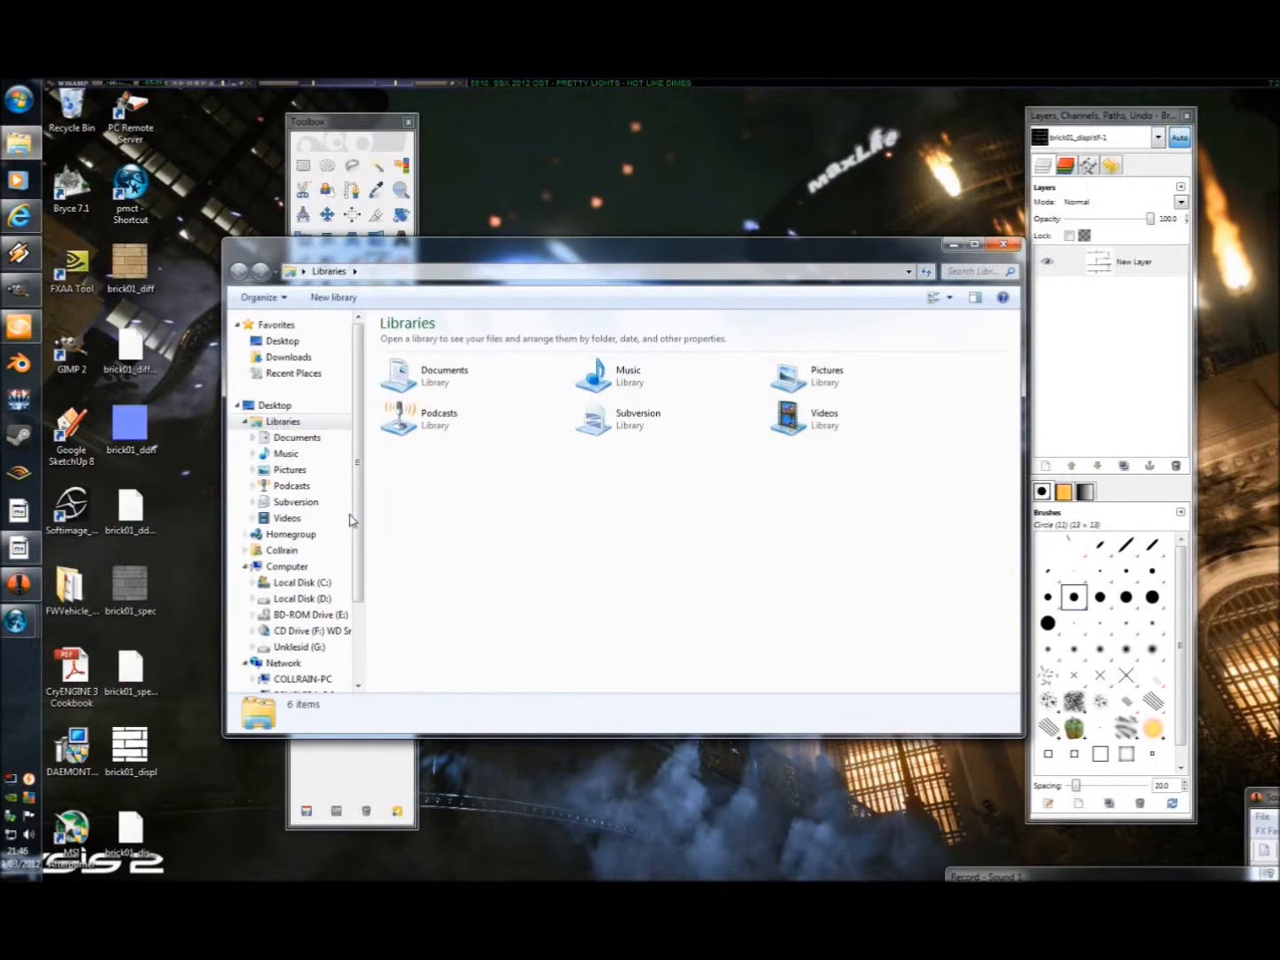
Browse to the Mycustom texture folder at D:\Game Design\Cryation\Game\Textures\Mycustom.
left_click(301, 598)
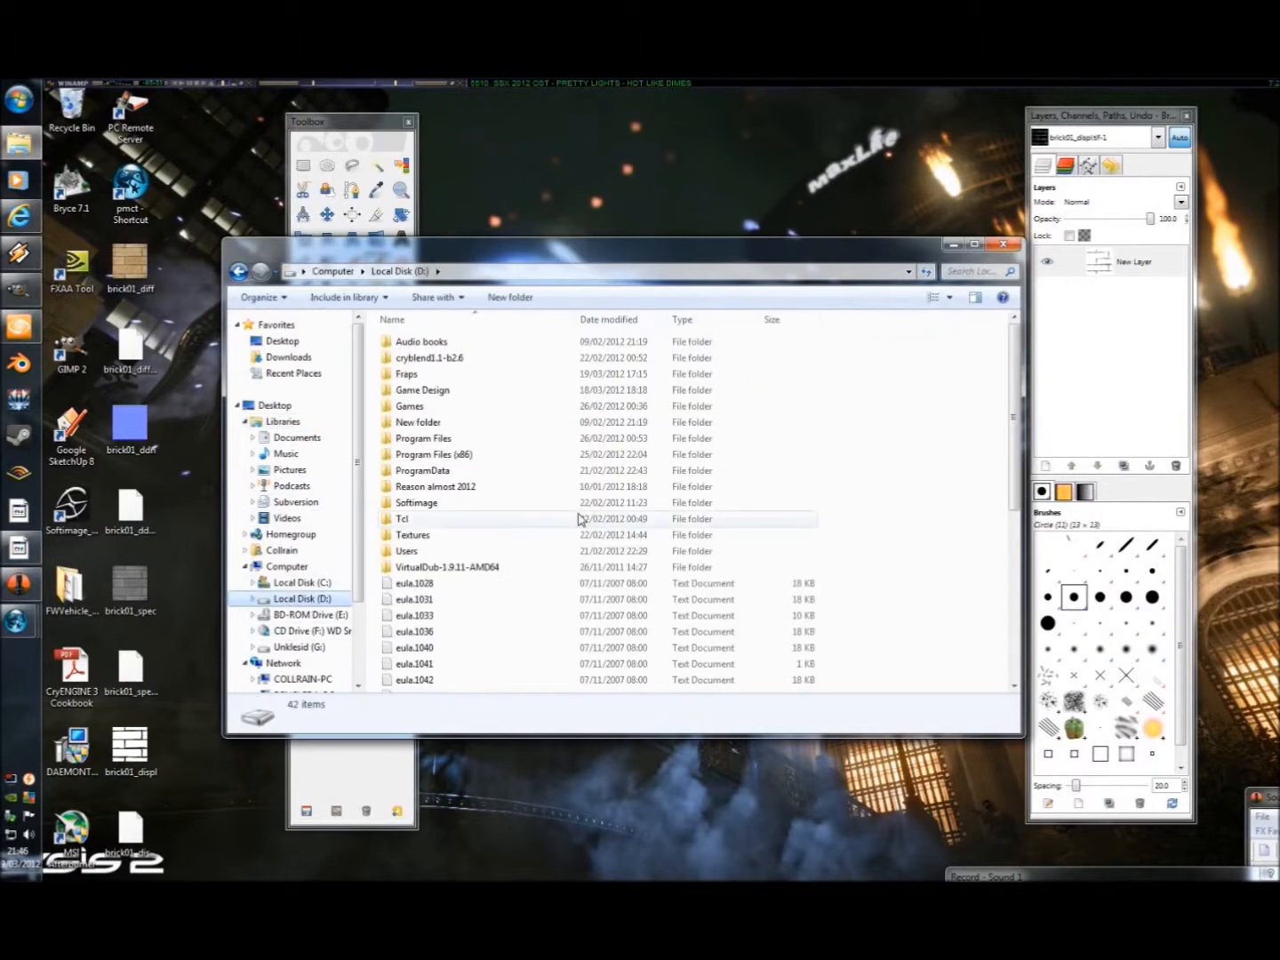
double_click(423, 391)
double_click(478, 391)
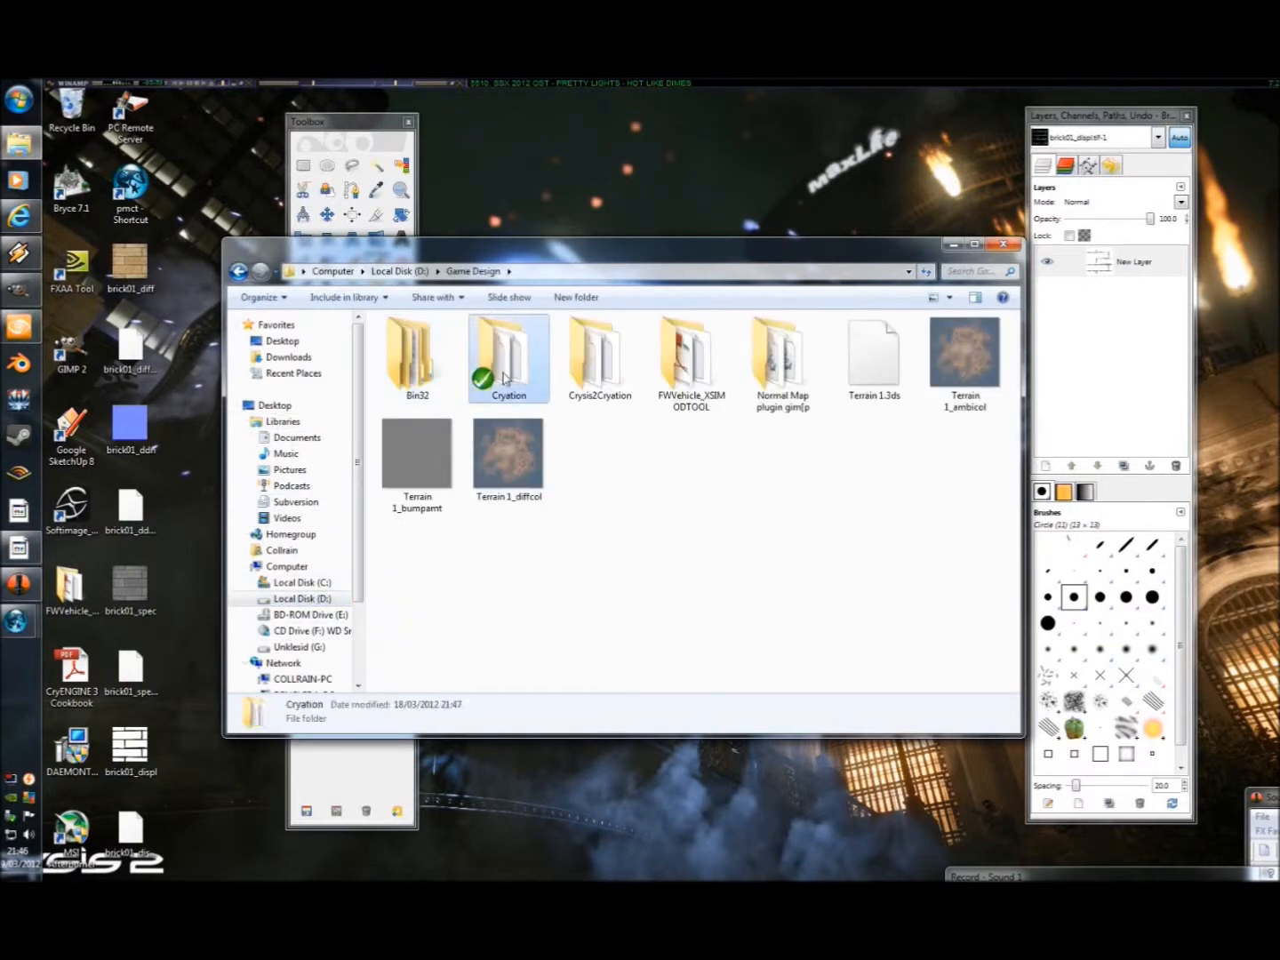
double_click(431, 441)
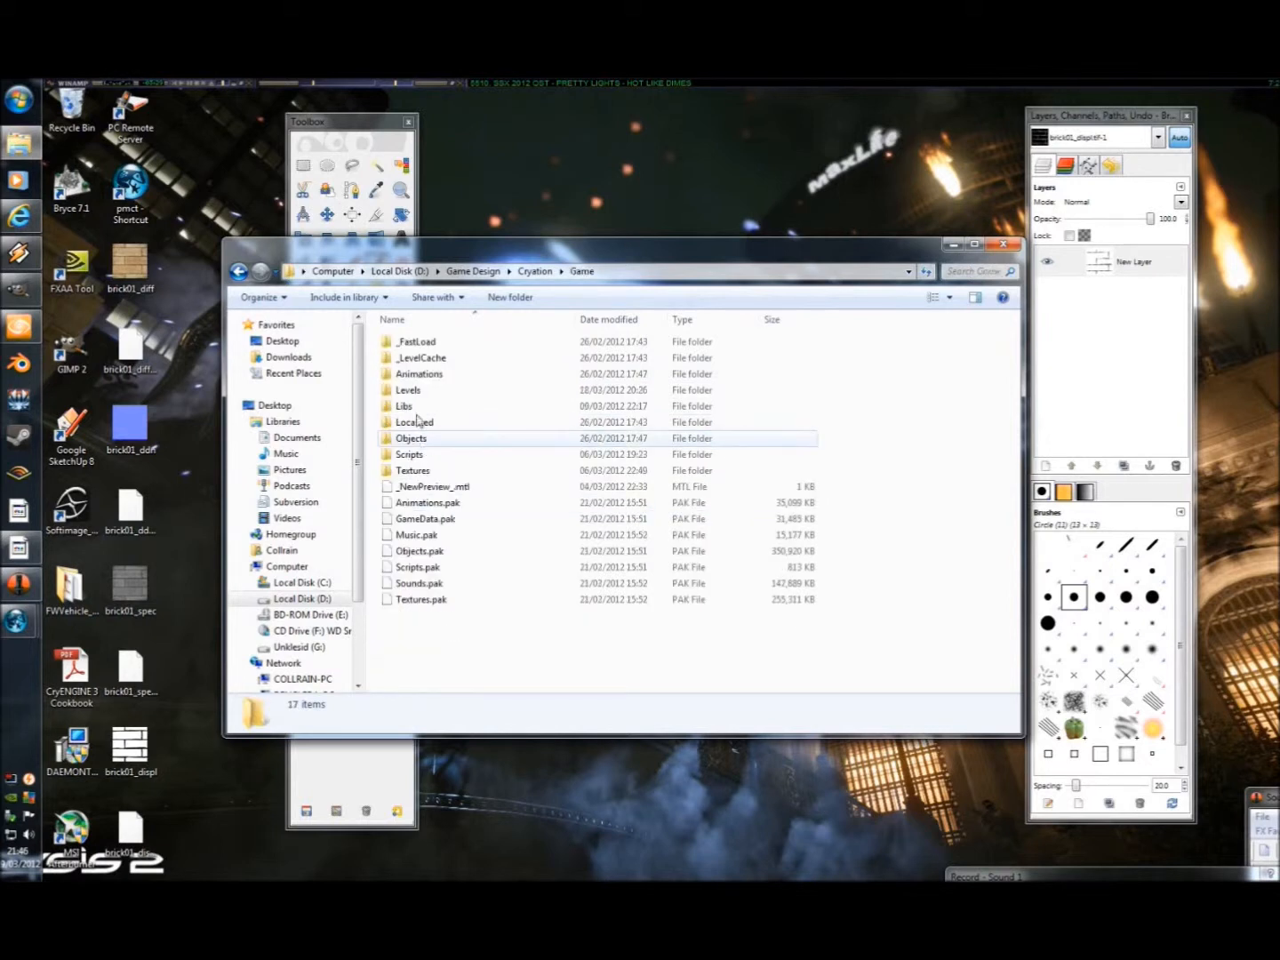
double_click(418, 474)
double_click(428, 380)
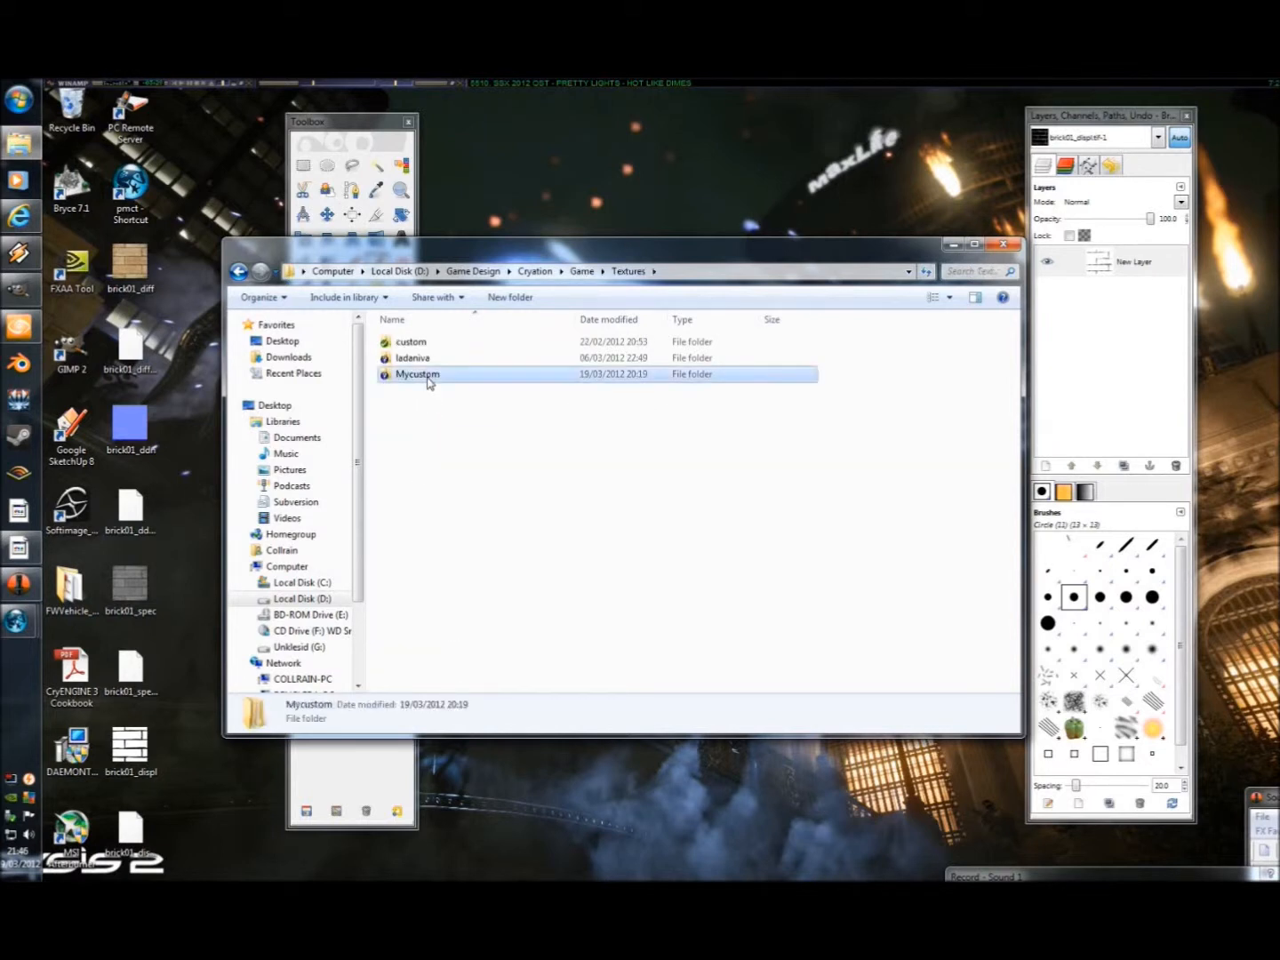
Create a new folder named brick01 inside Mycustom and open it.
right_click(414, 445)
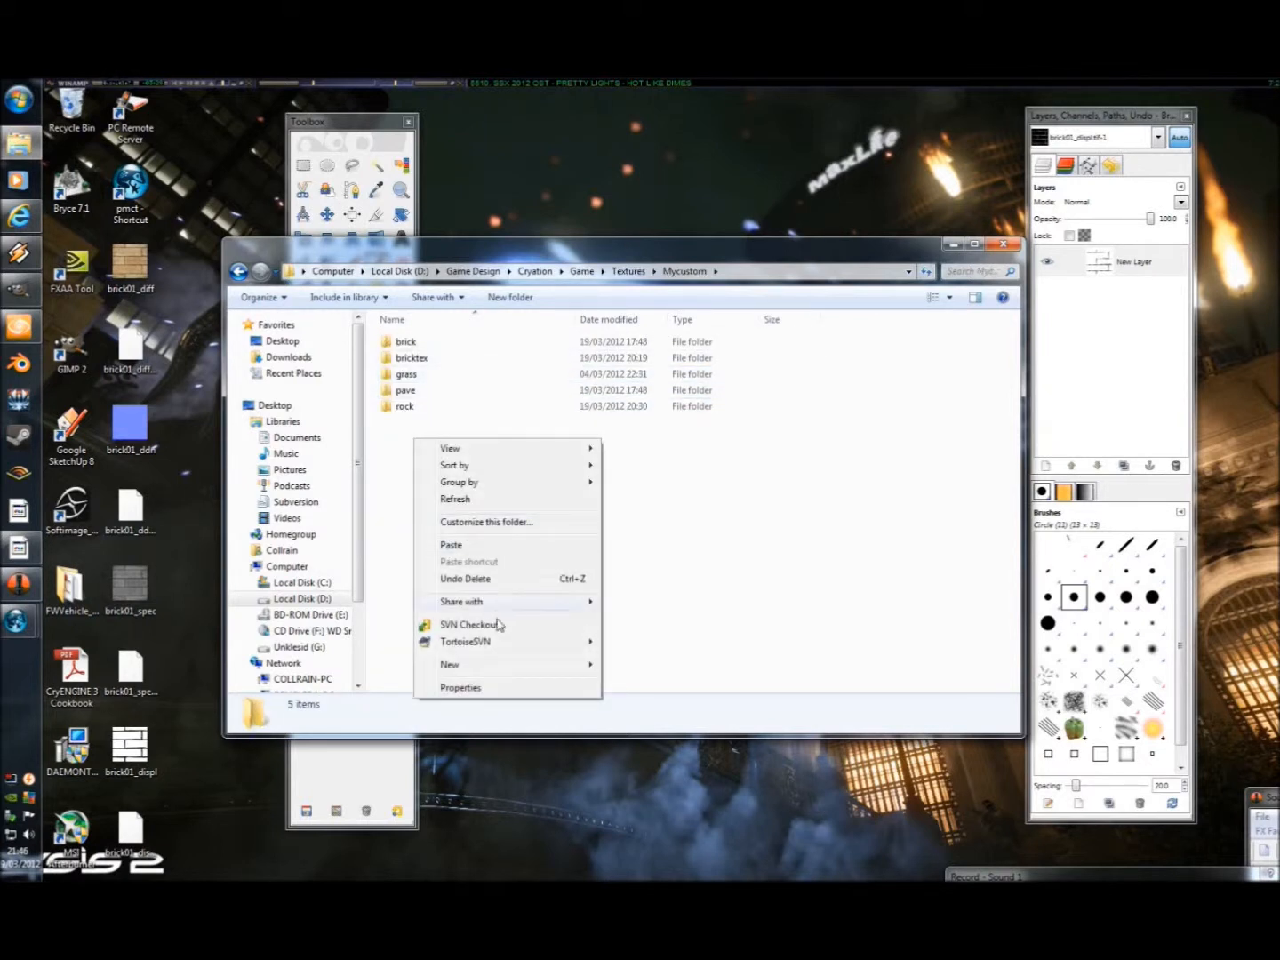
mouse_move(532, 663)
left_click(646, 663)
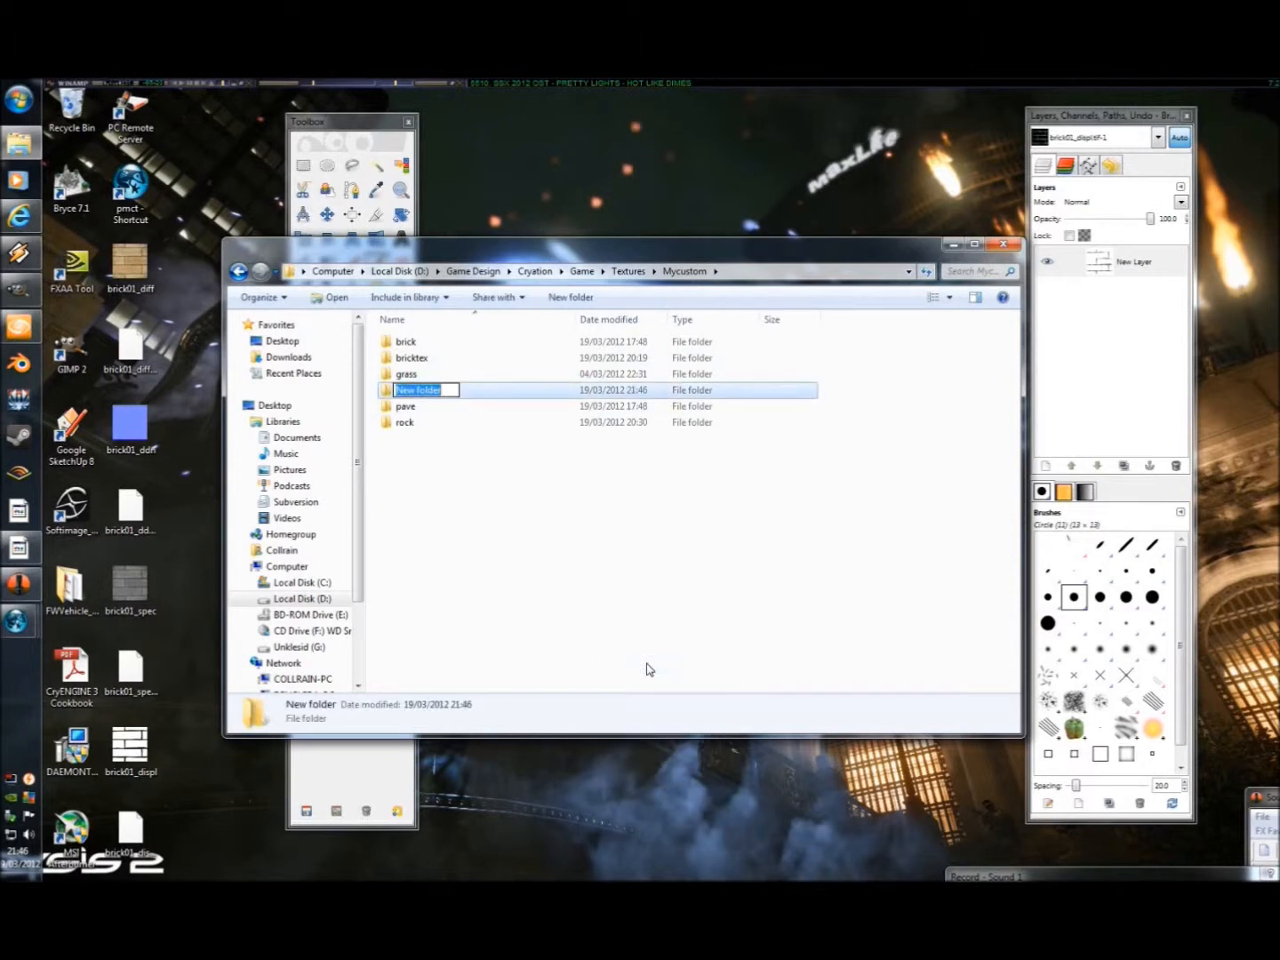
type("brick01")
key("Return")
key("Return")
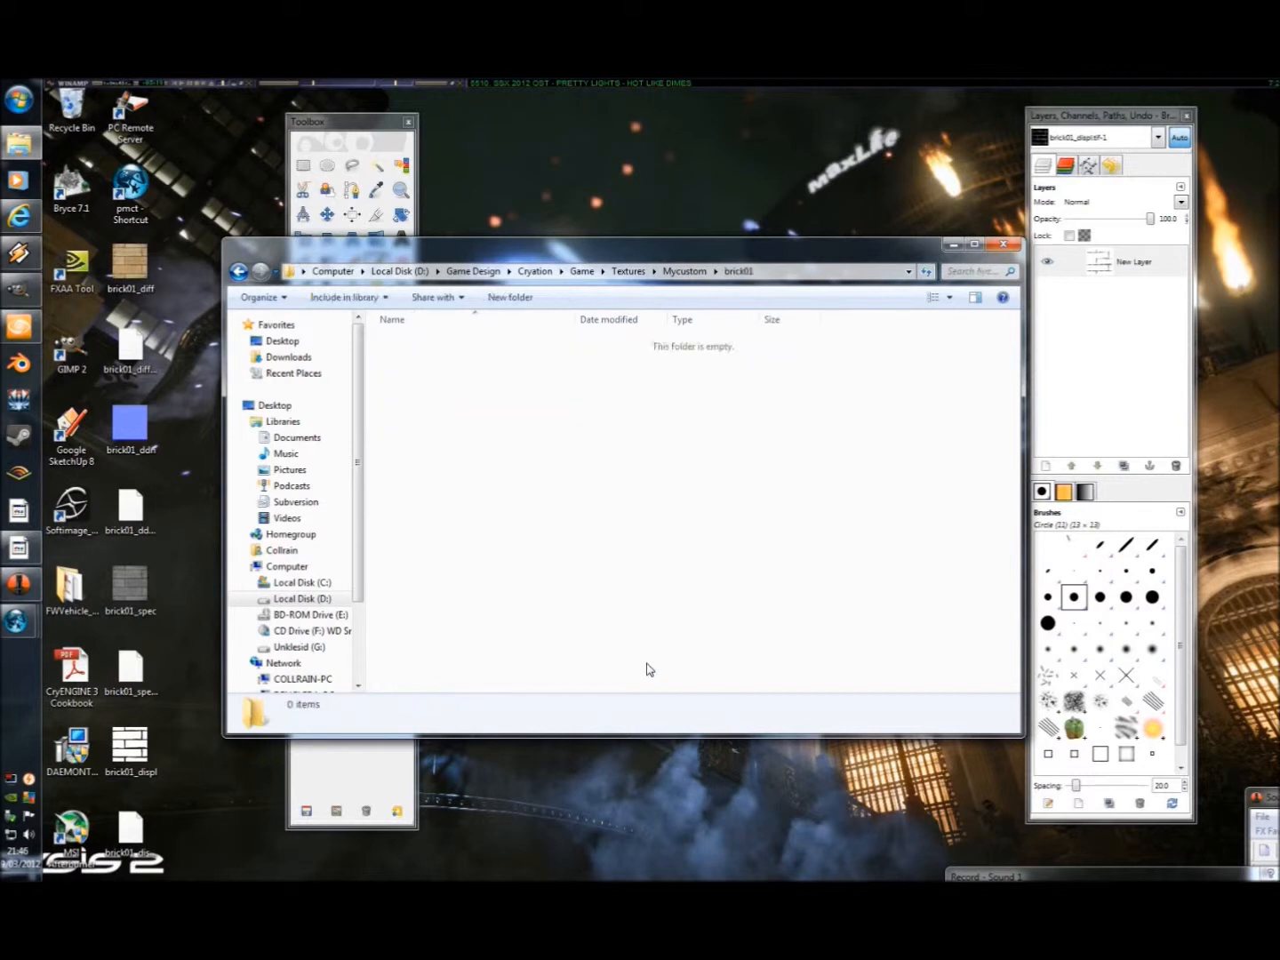
Copy all the brick01 diff, ddn, spec and displ texture files from the desktop into the brick01 folder, and minimize the folder window.
left_click(131, 265)
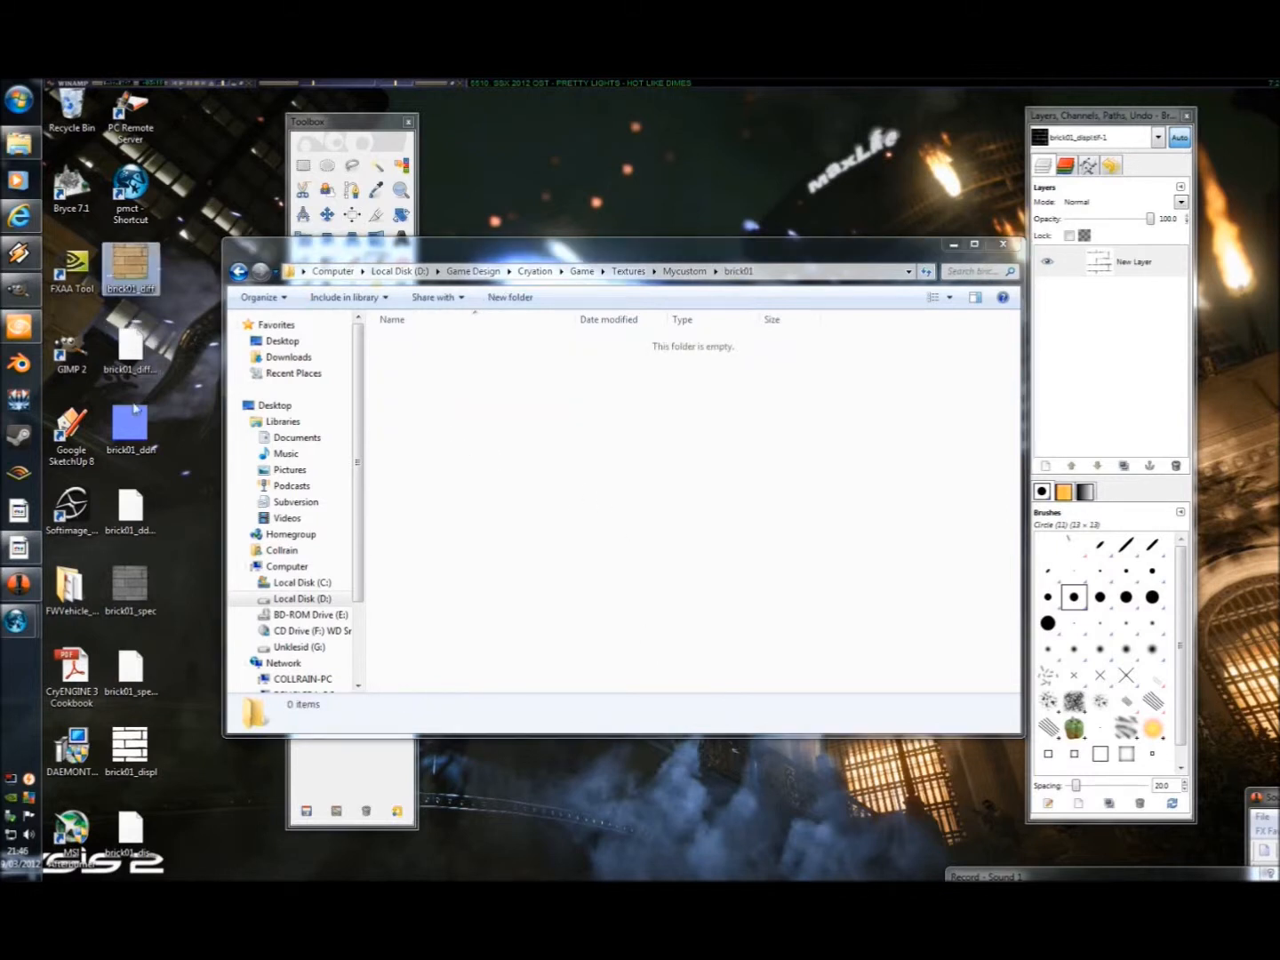
left_click_drag(197, 853, 101, 245)
left_click_drag(290, 349, 523, 506)
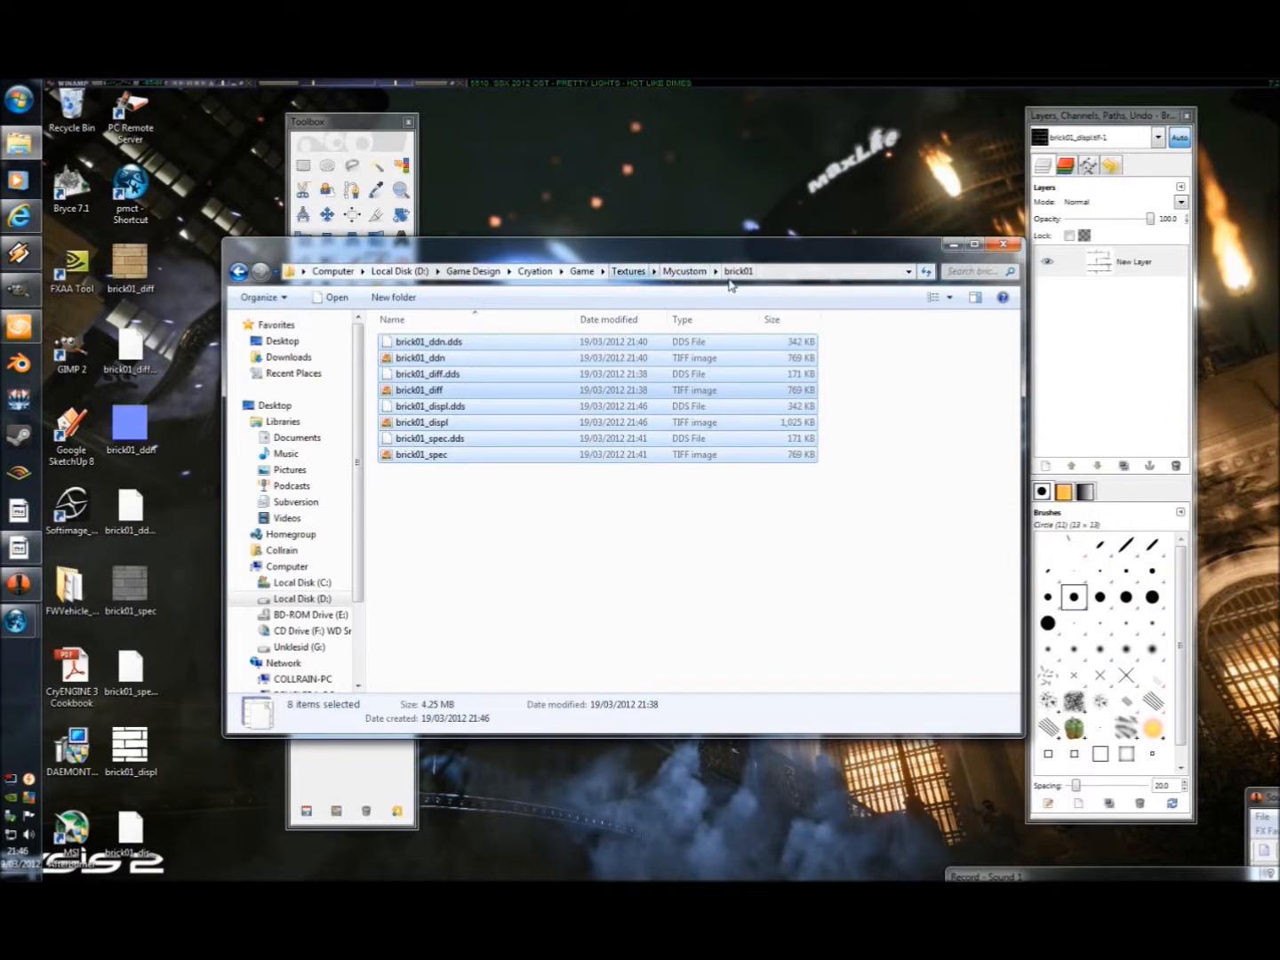
left_click(953, 245)
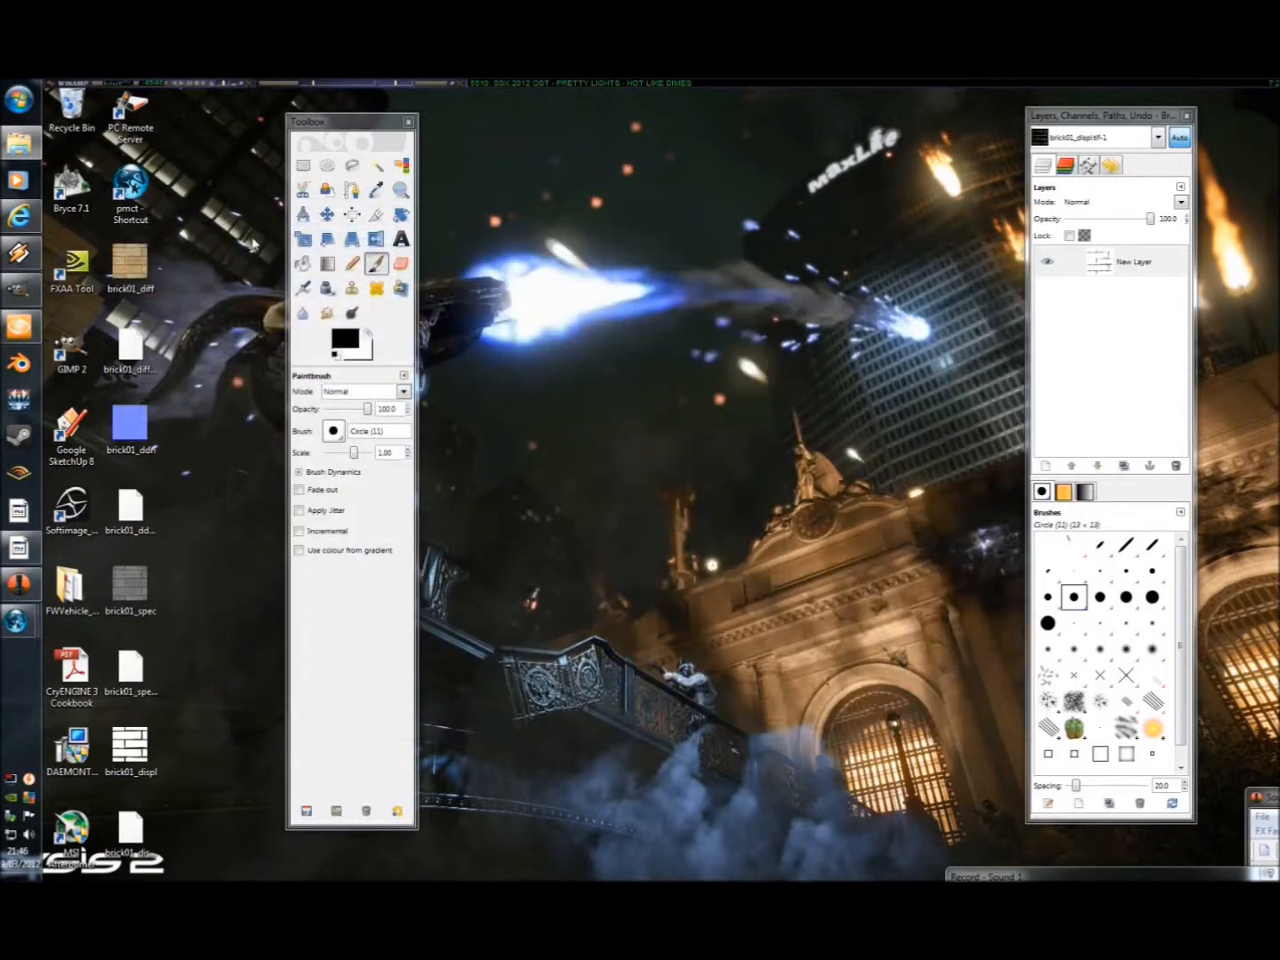
Switch to Sandbox, select the untextured checkered solid wall and open the Material Editor from its material setting.
left_click(18, 327)
key("a")
right_click_drag(527, 380, 526, 380)
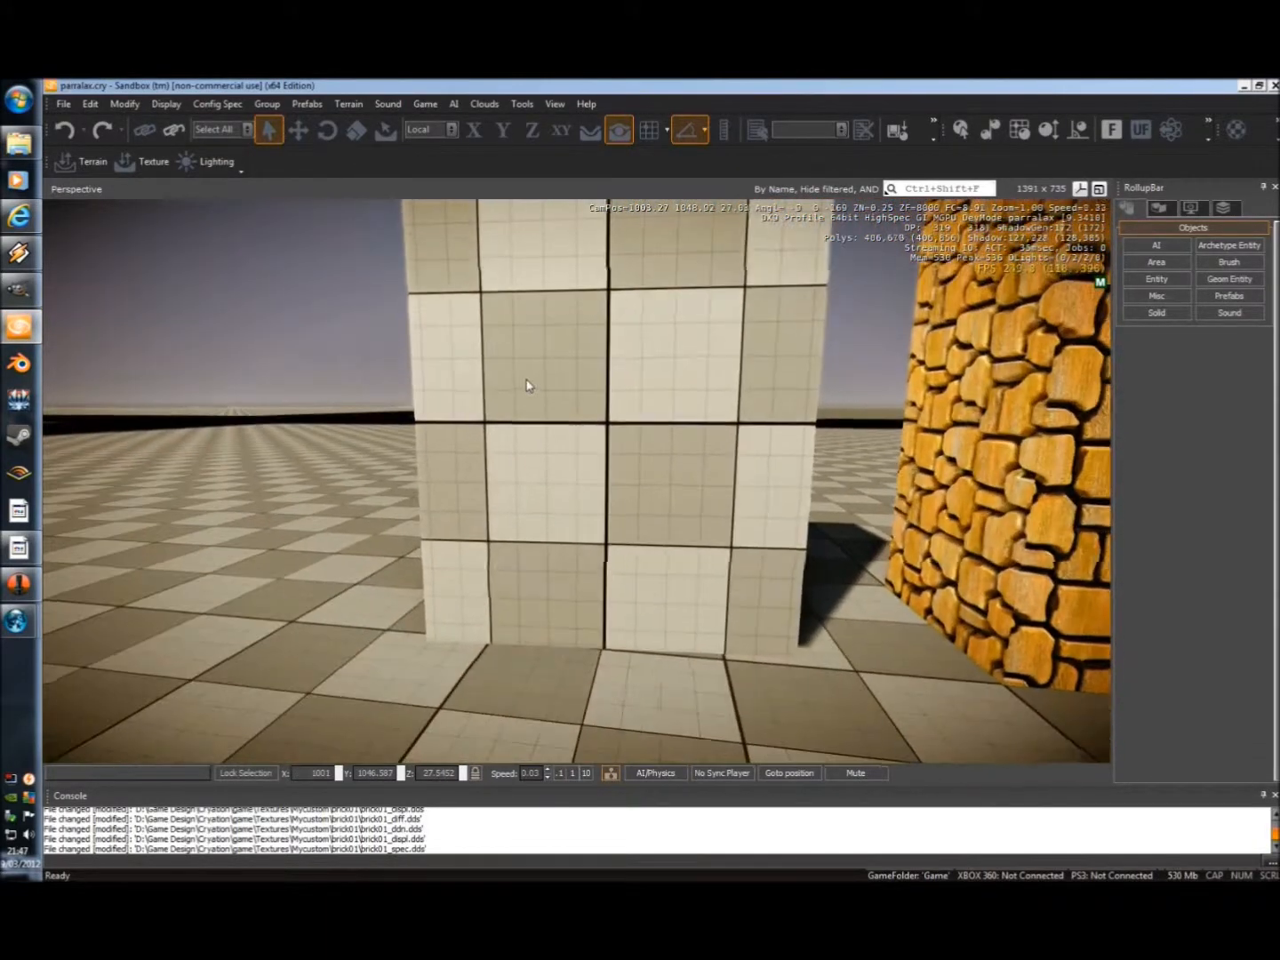
left_click(618, 393)
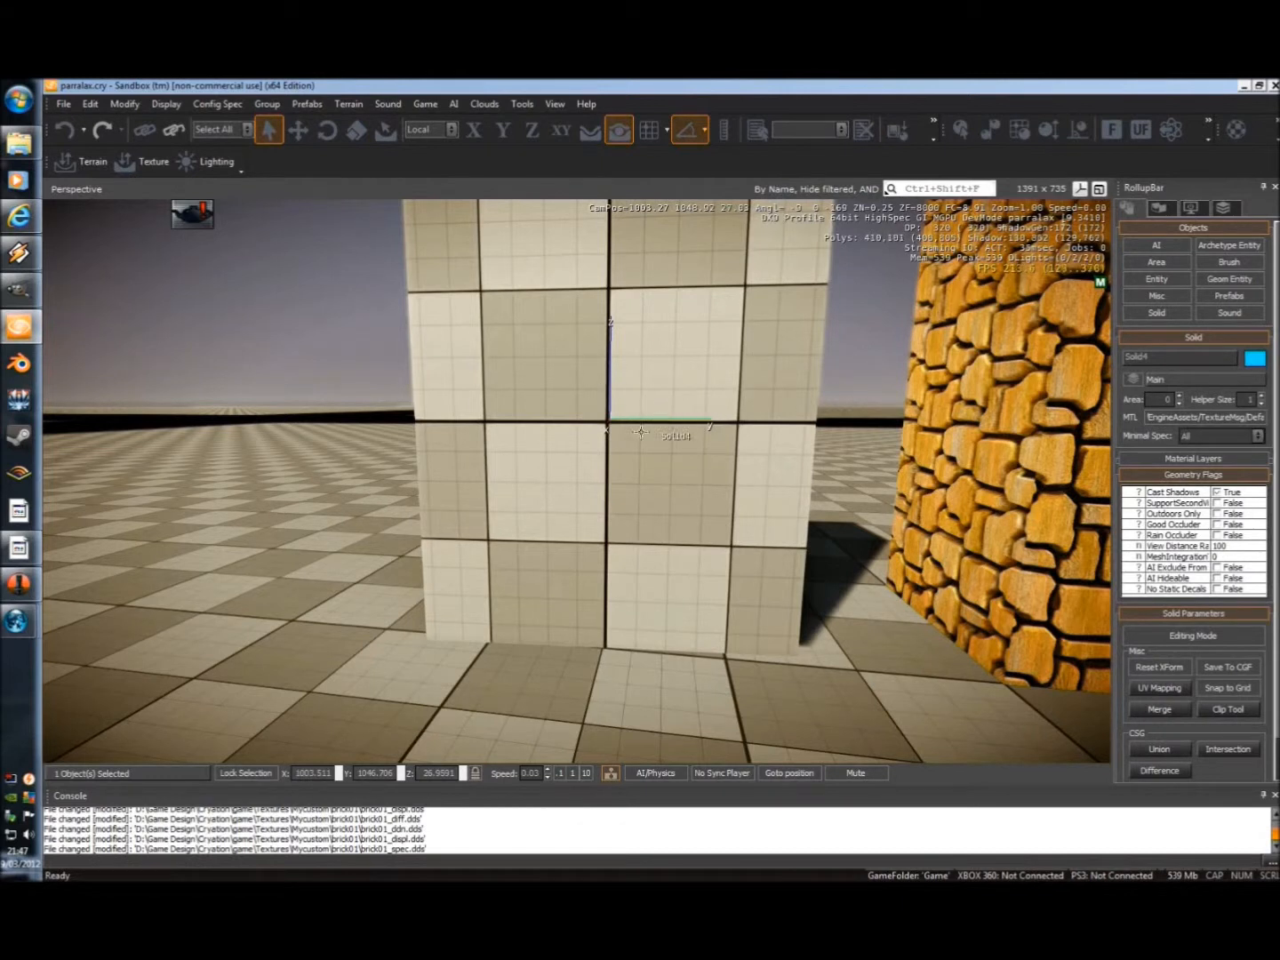
left_click(1156, 425)
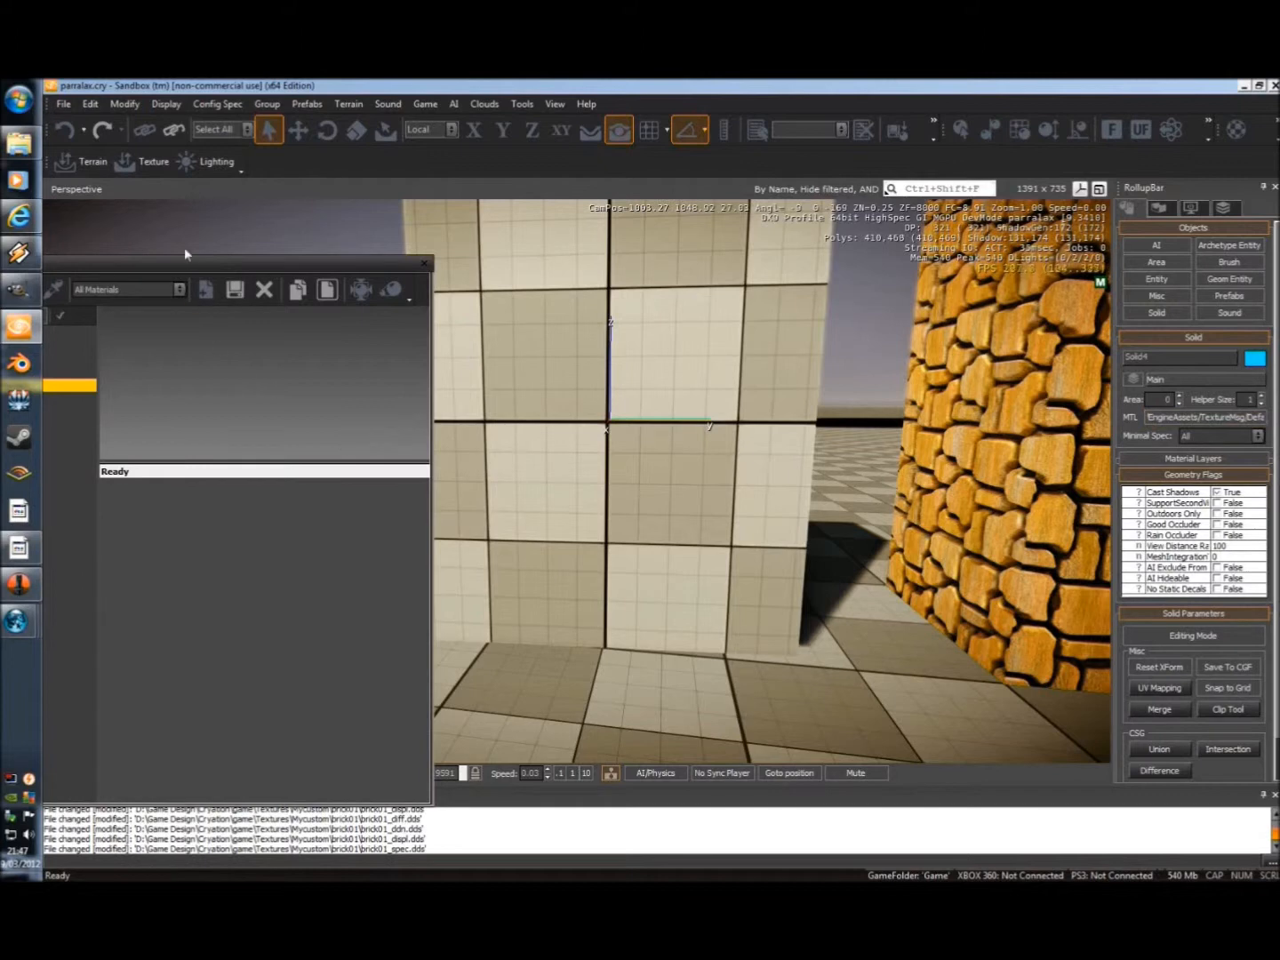
left_click_drag(168, 275, 223, 244)
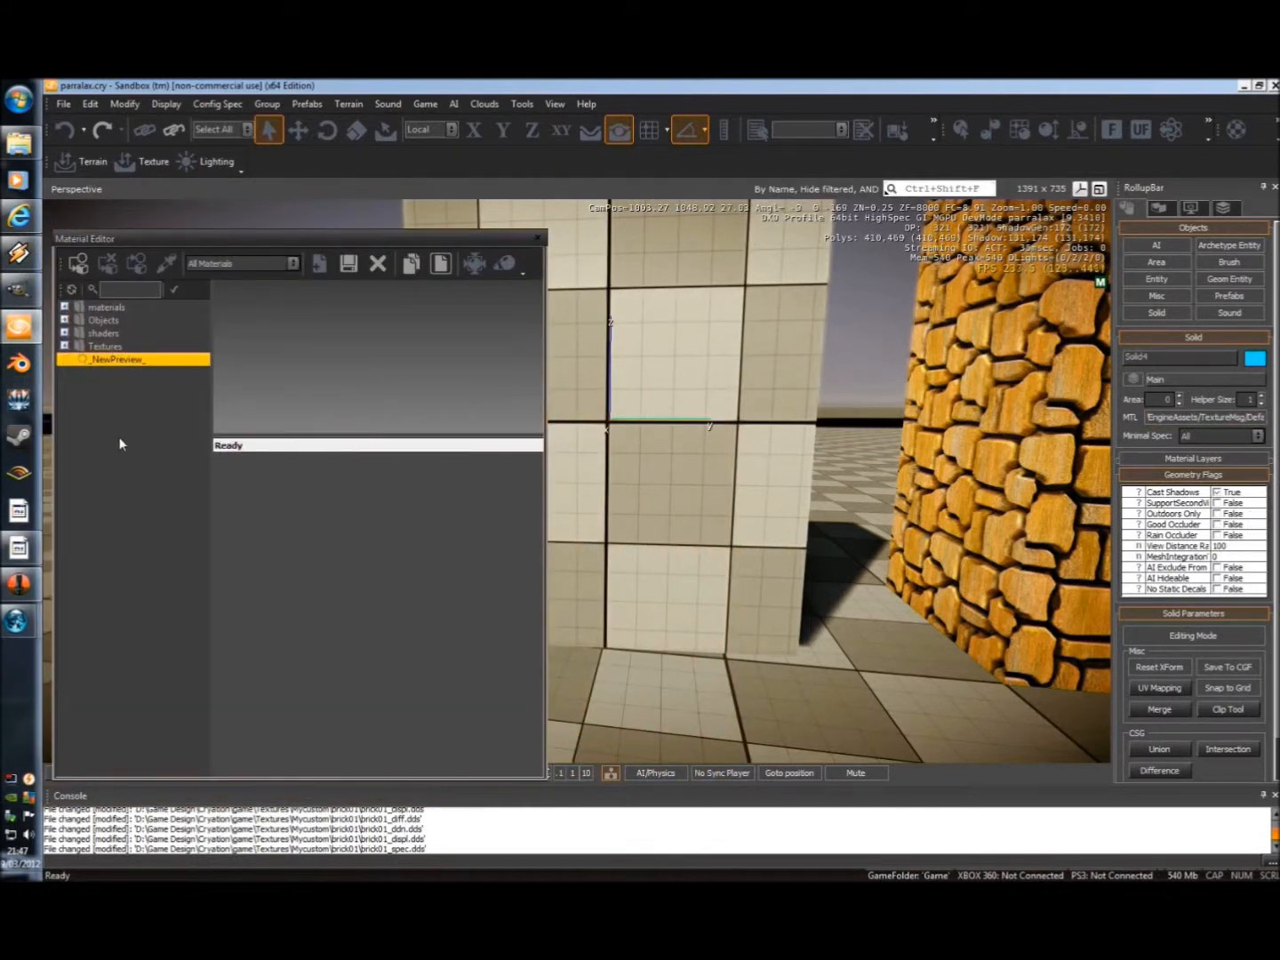
Add a new material and save it as brick01 in the Textures/Mycustom/brick01 folder.
right_click(124, 467)
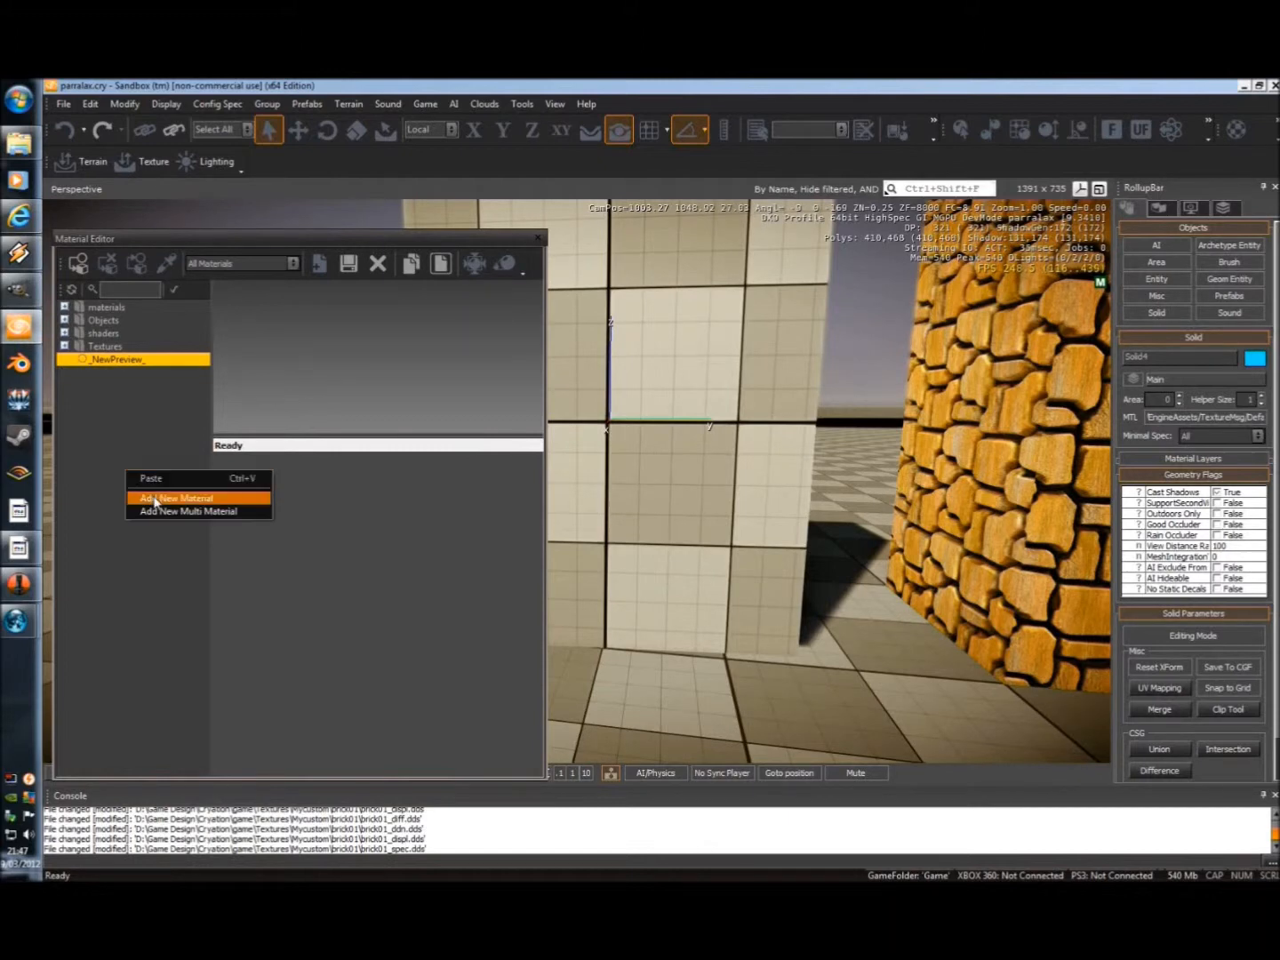
left_click(155, 500)
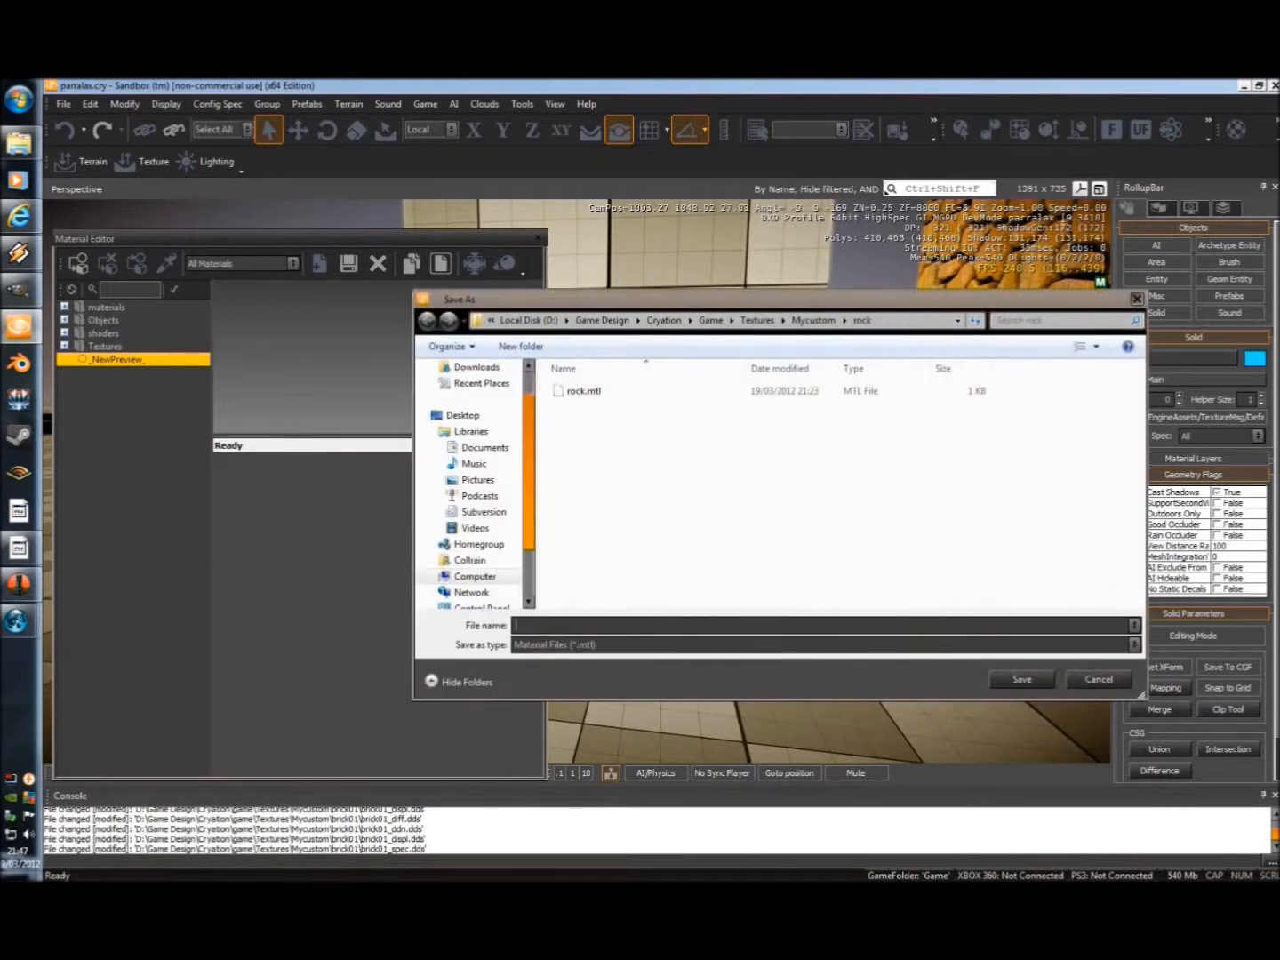
left_click(811, 320)
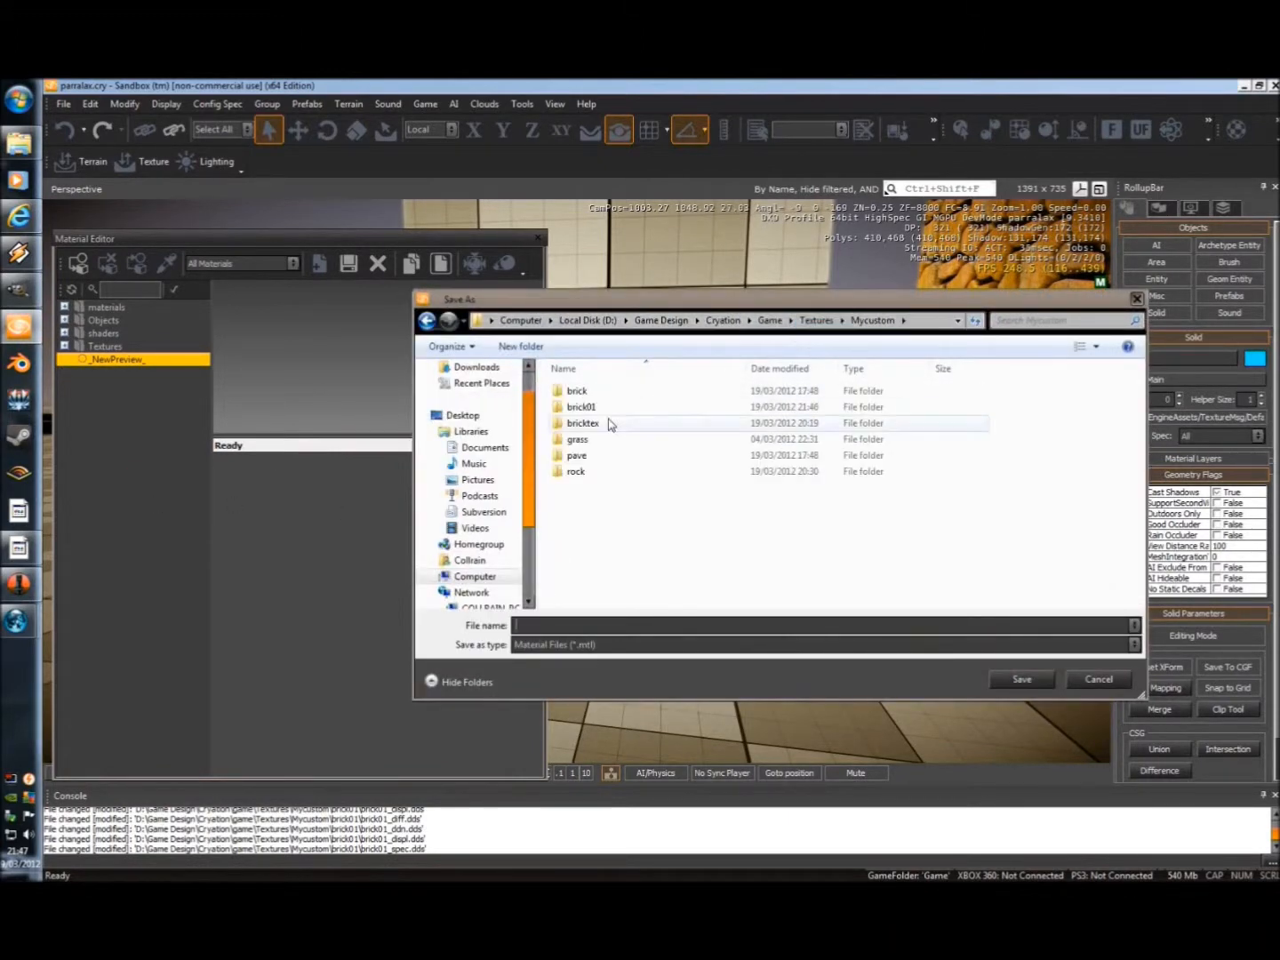
double_click(578, 407)
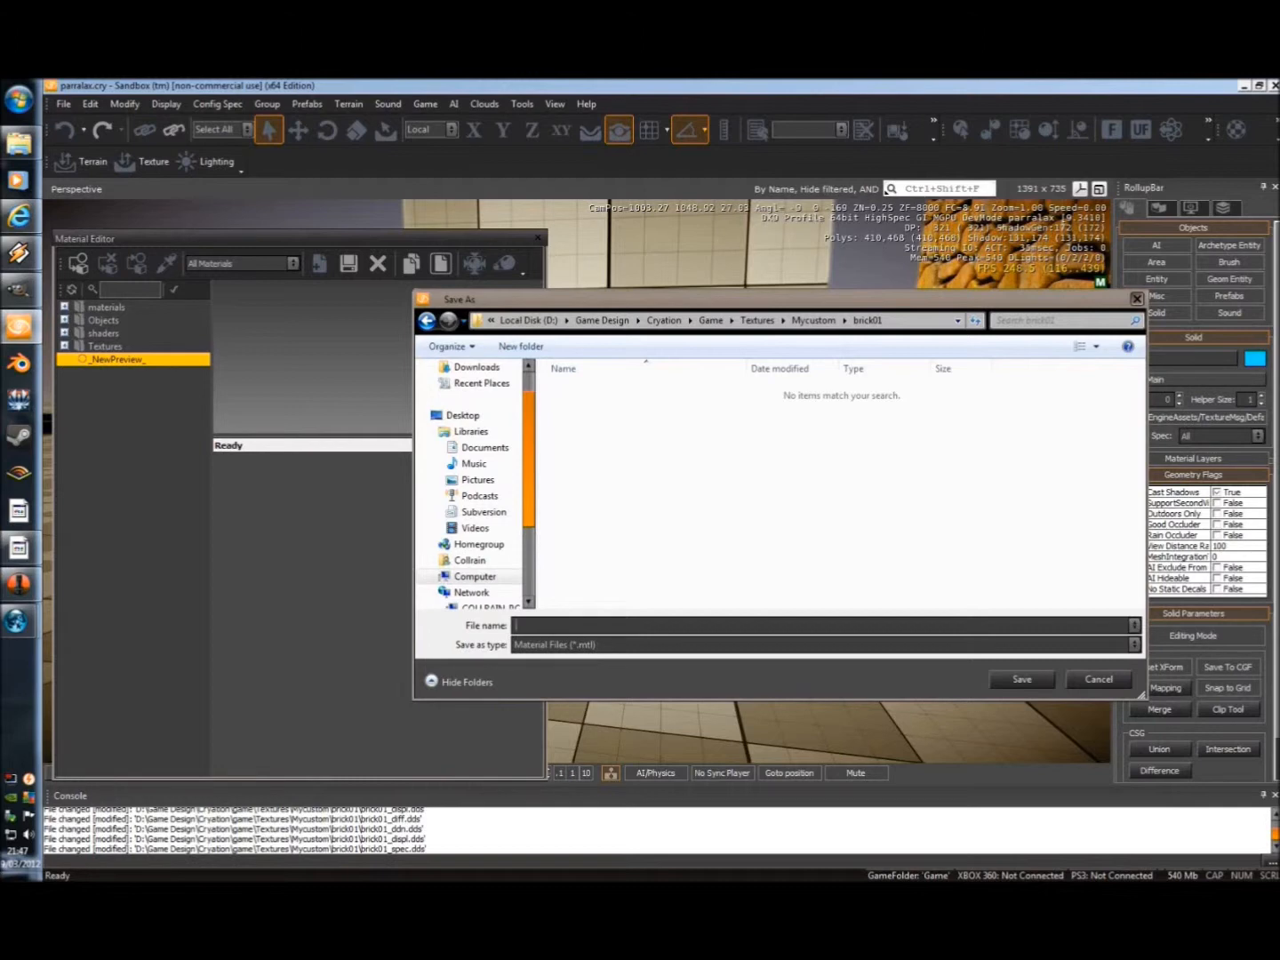
type("brick01")
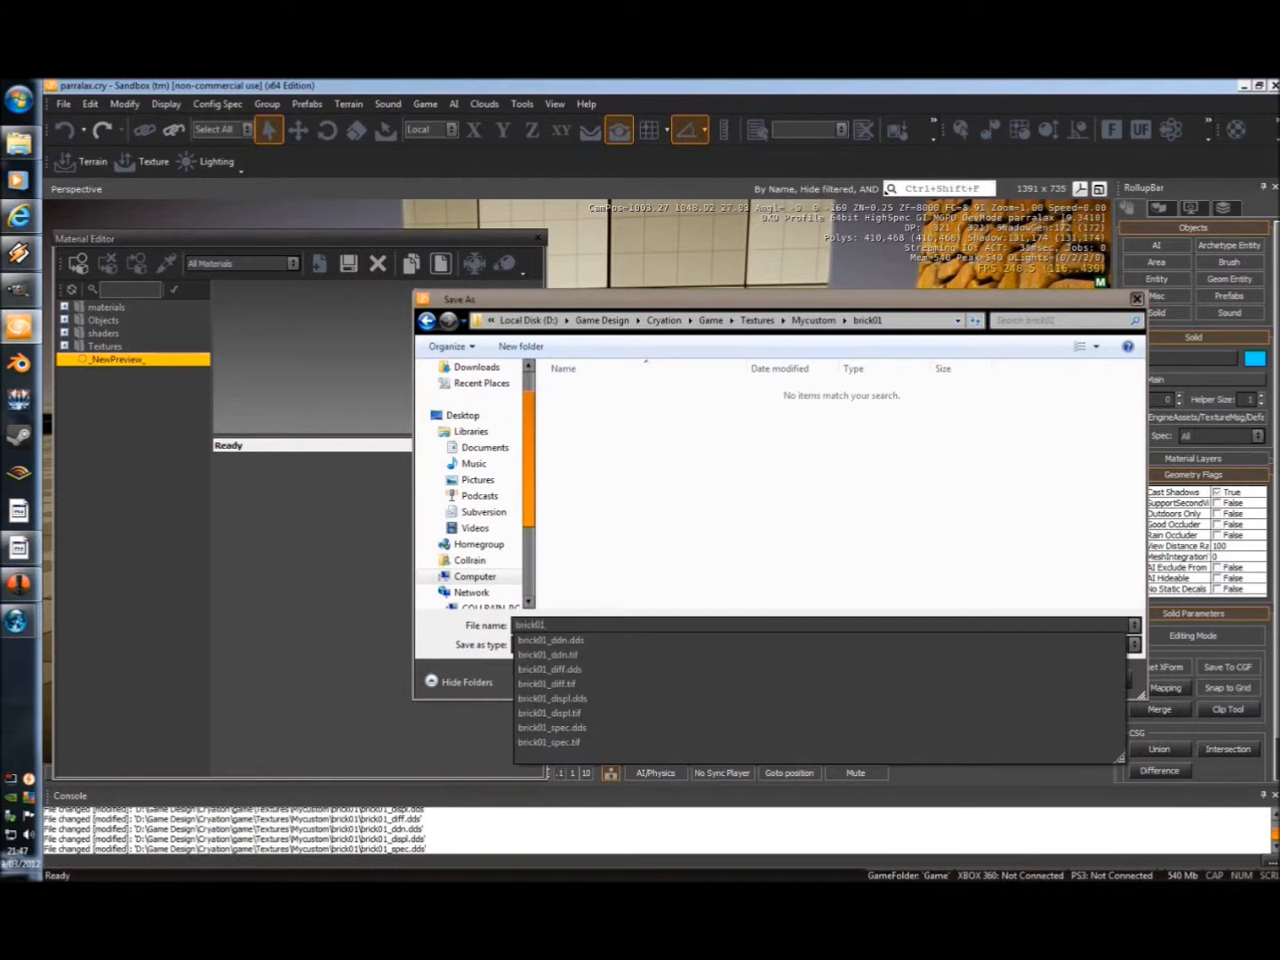
key("Return")
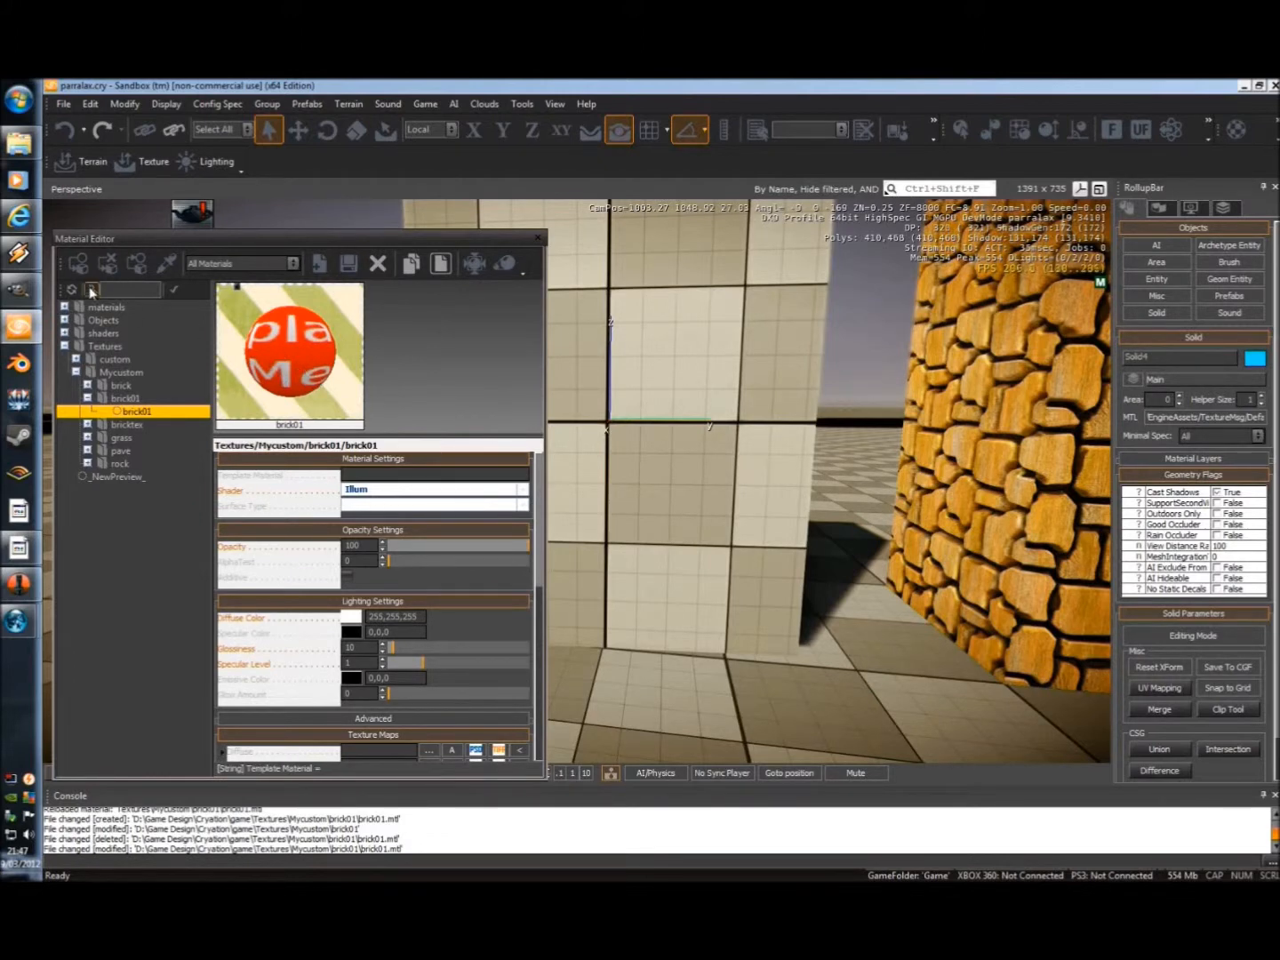
Assign the brick01 material to the selected solid and set the material's surface type to concrete.
left_click(78, 266)
right_click_drag(662, 455, 662, 455)
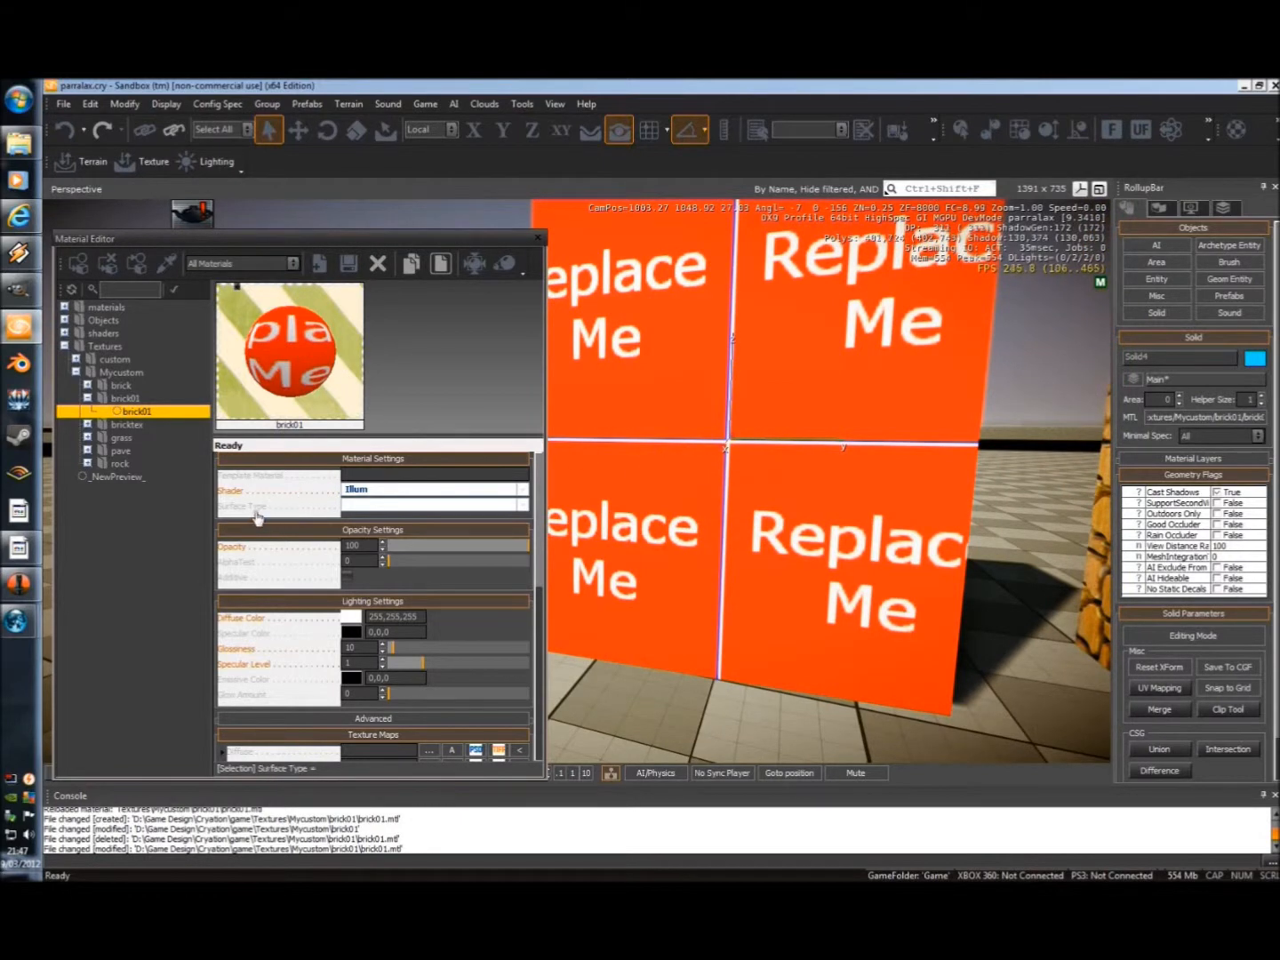
left_click(387, 507)
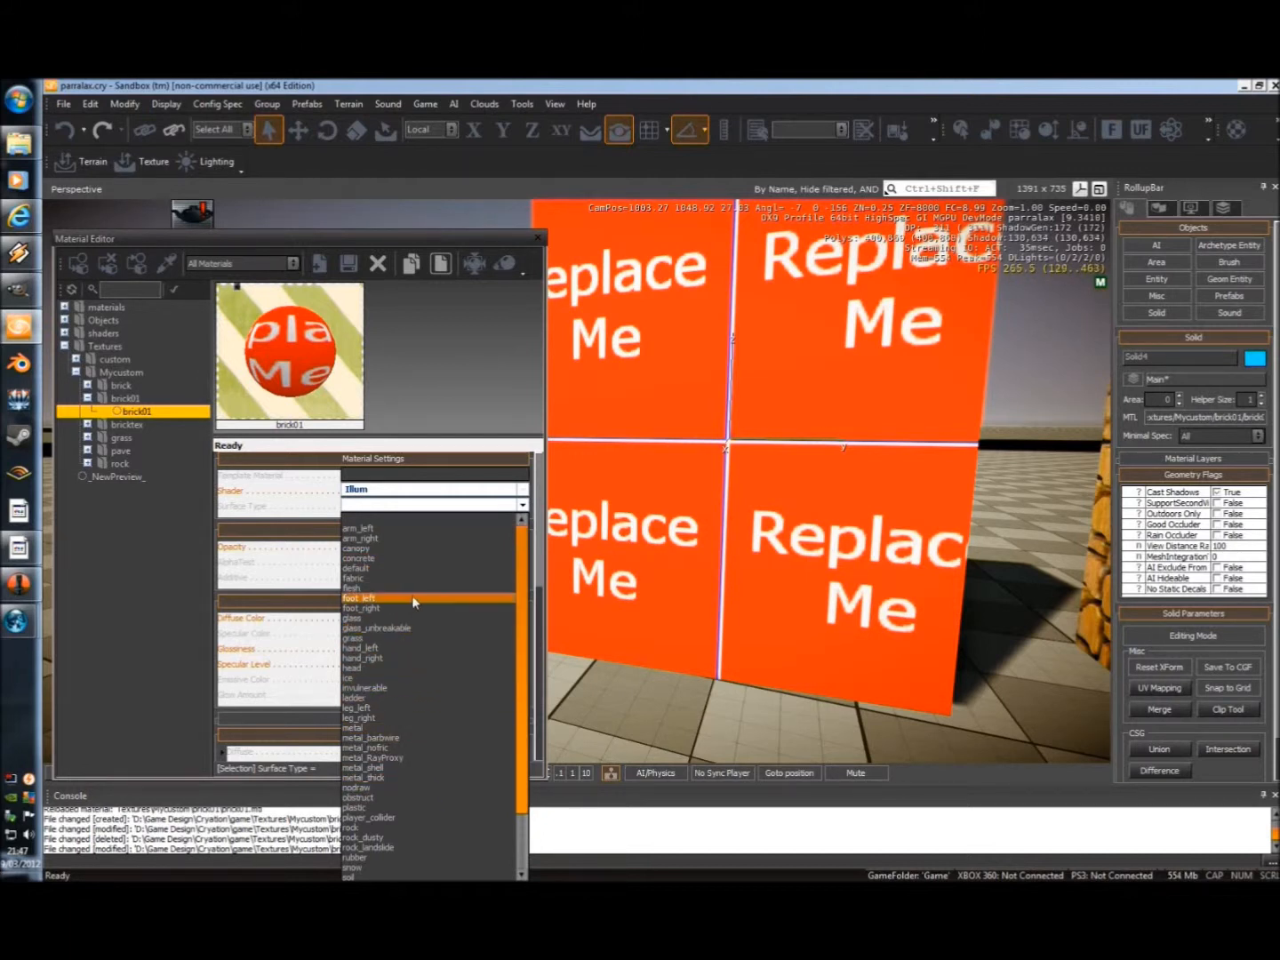
left_click(374, 558)
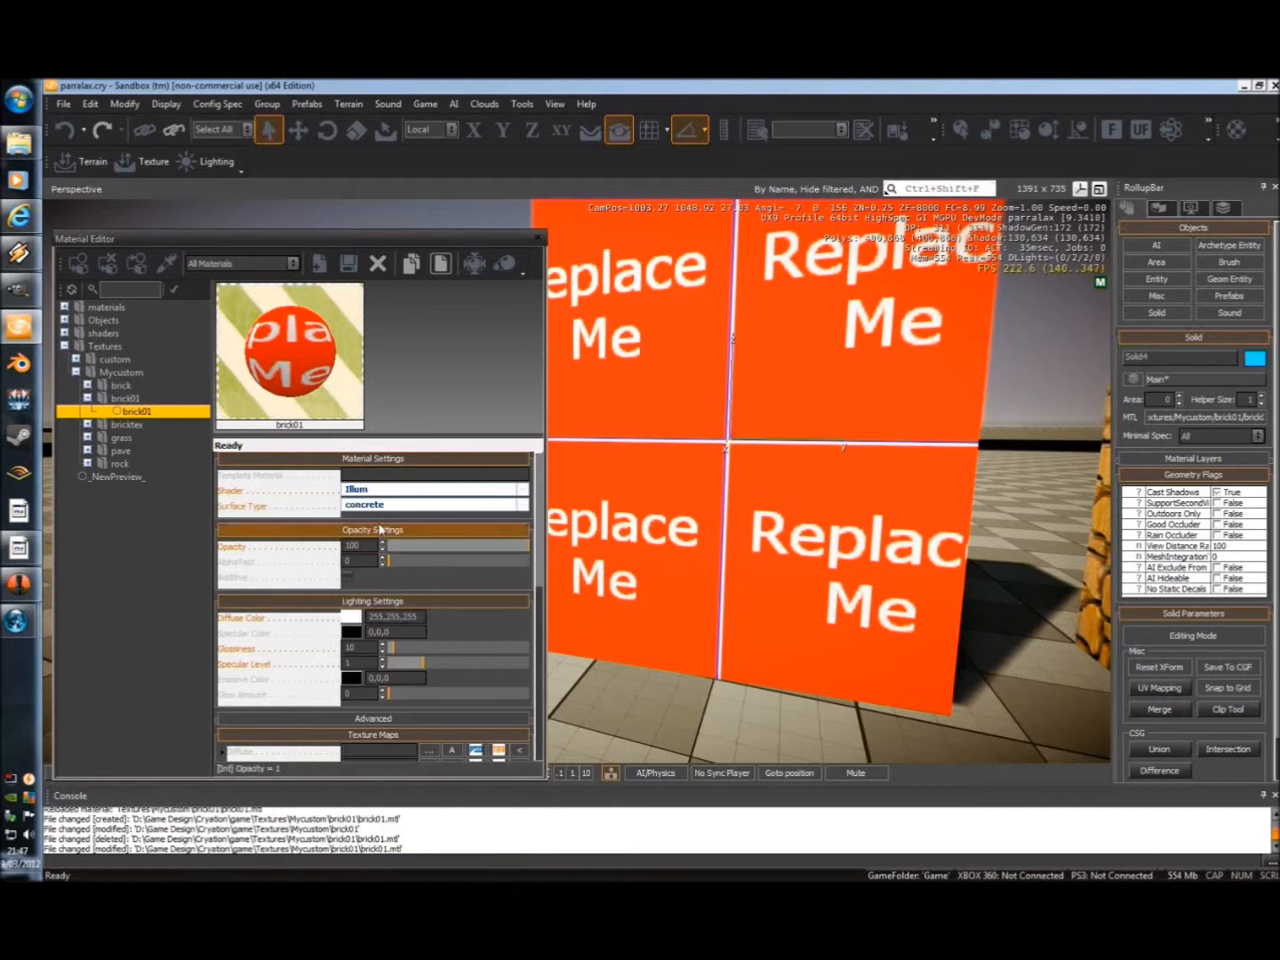
Load brick01_diff.tif from the mycustom/brick01 folder as the material's Diffuse texture map.
scroll(479, 591, "down", 5)
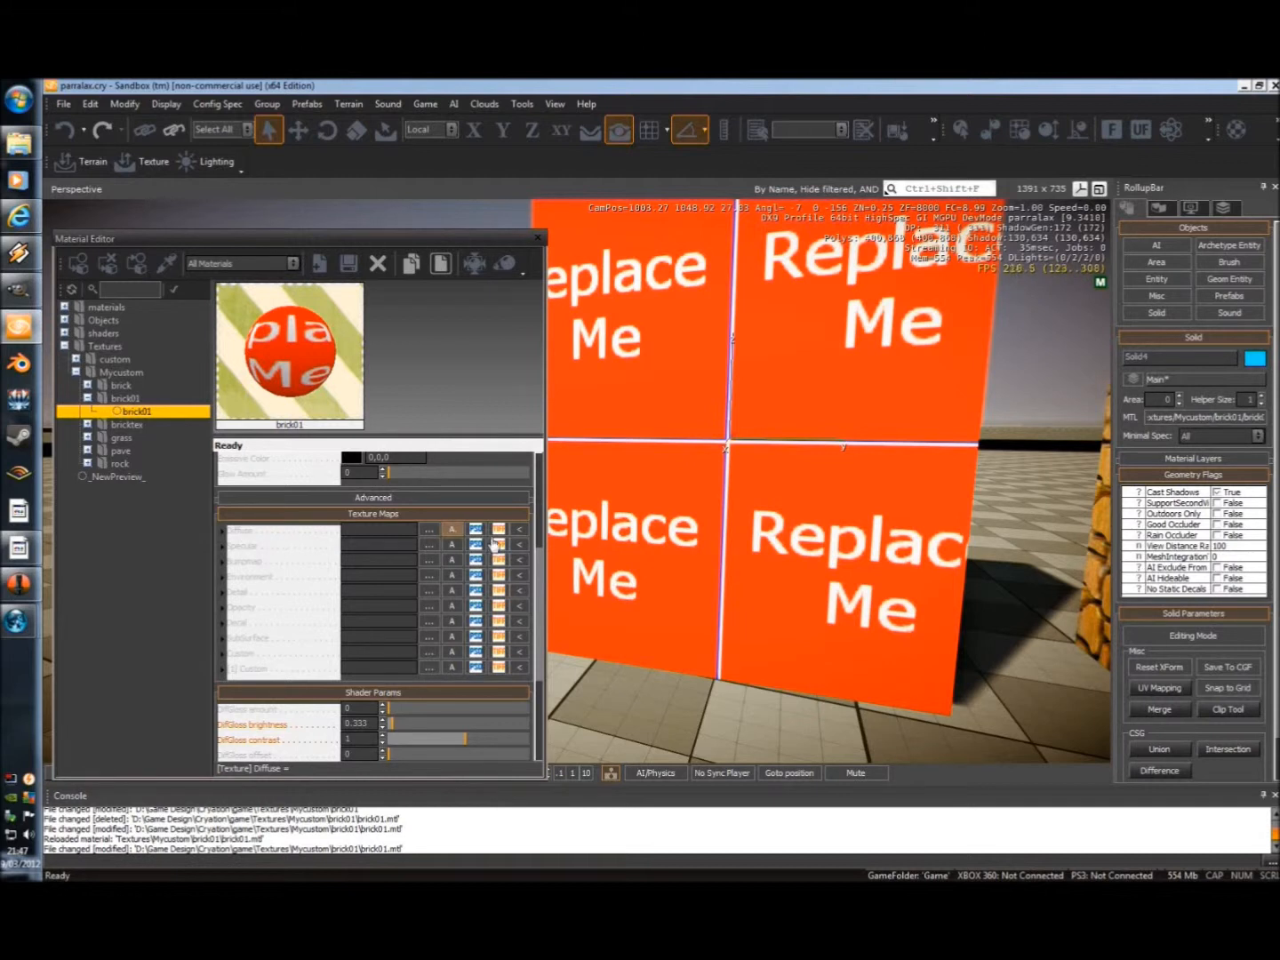
left_click_drag(540, 585, 543, 502)
scroll(256, 558, "down", 4)
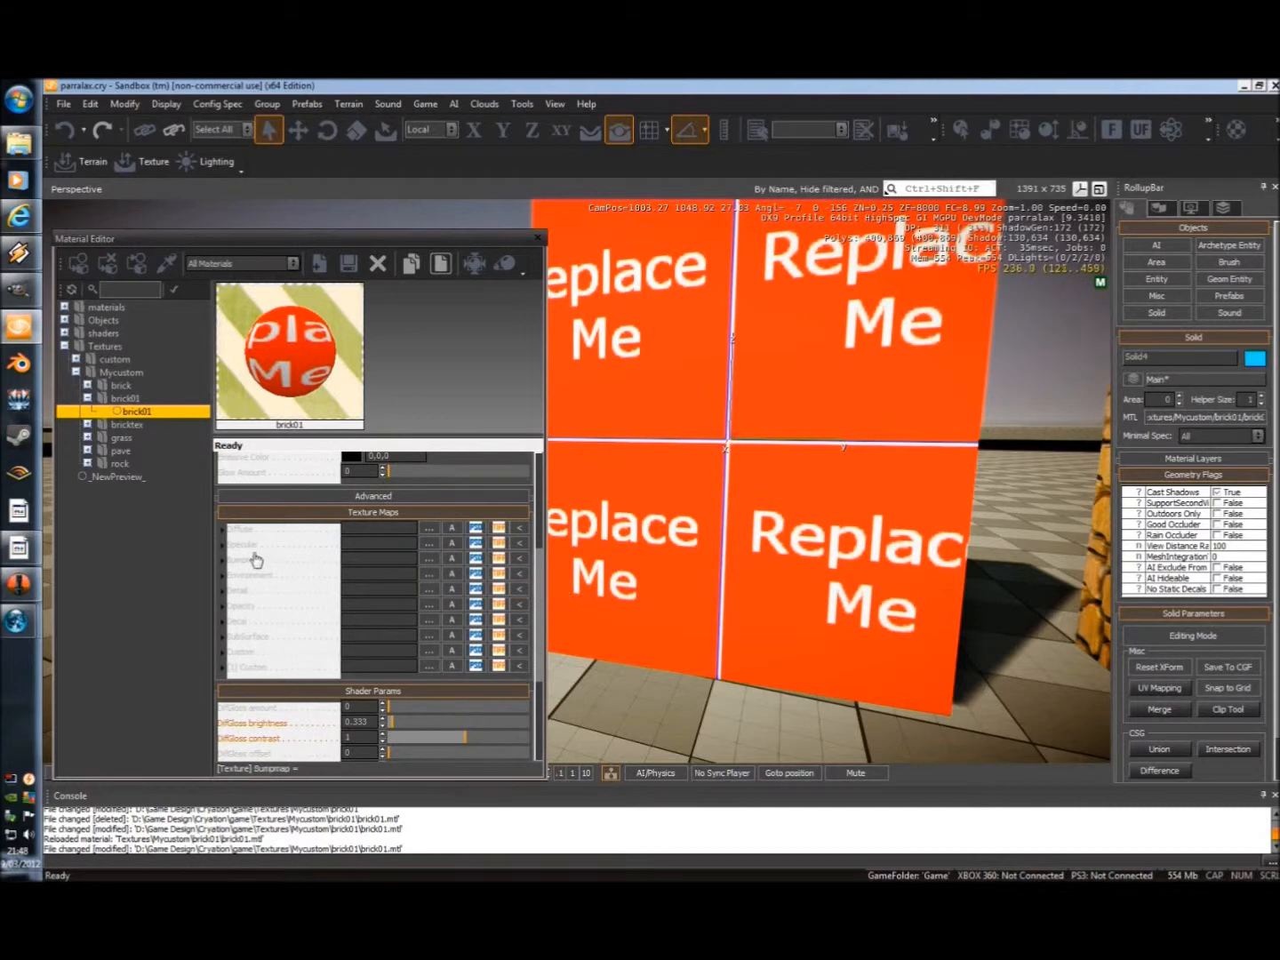
left_click(429, 528)
left_click(942, 321)
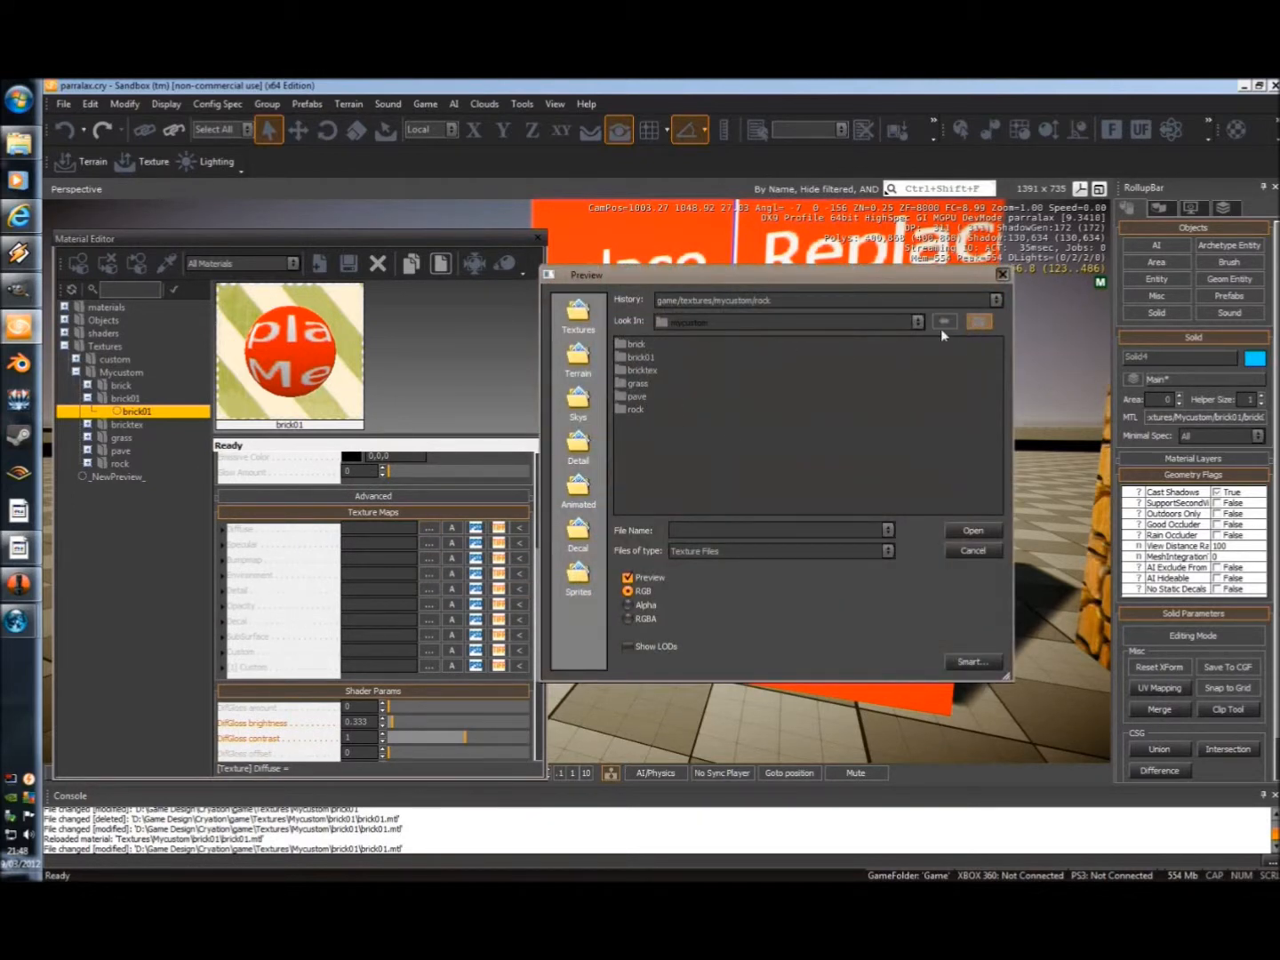
double_click(629, 355)
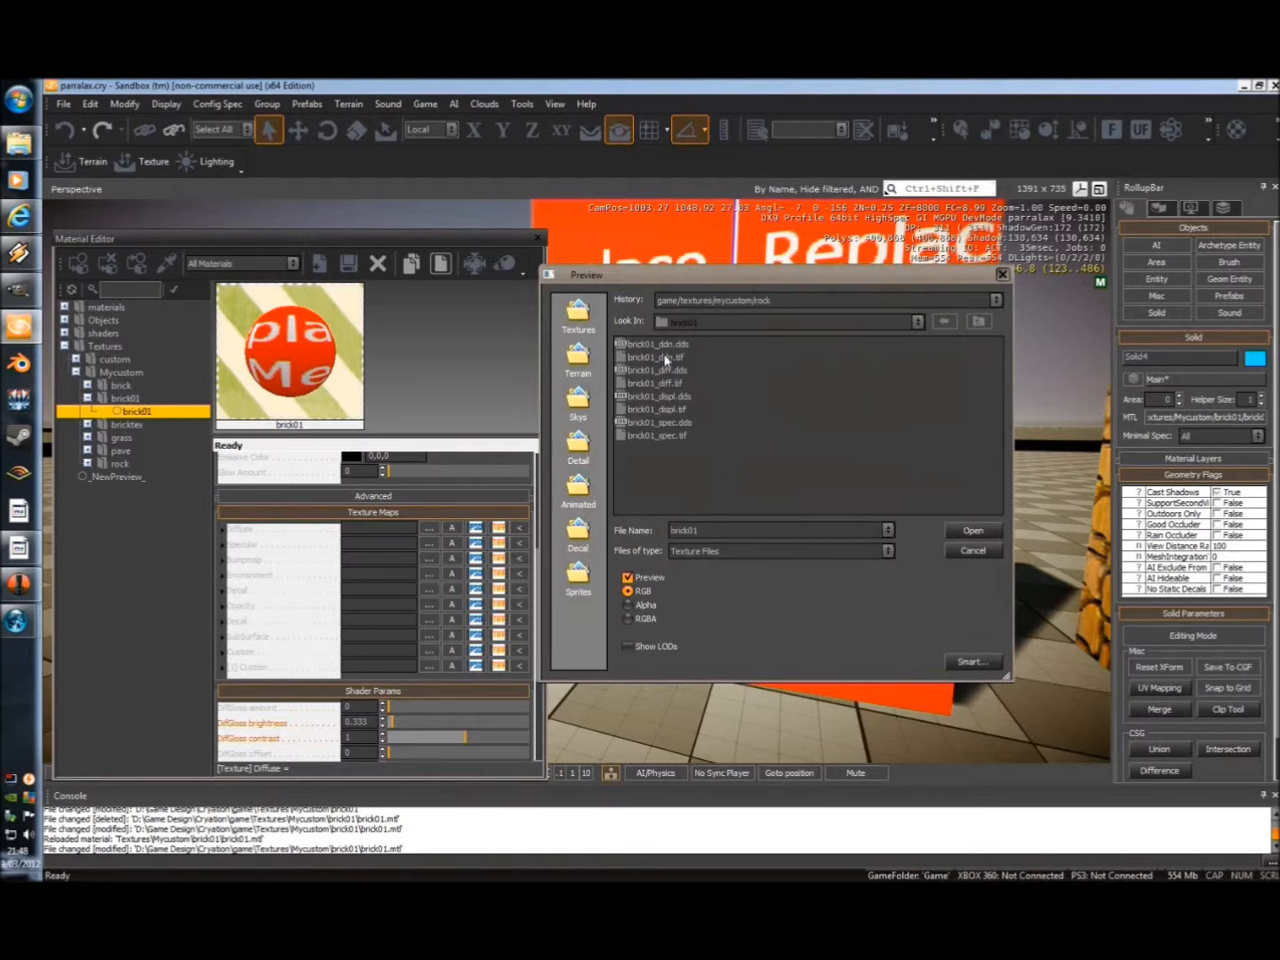
left_click(650, 383)
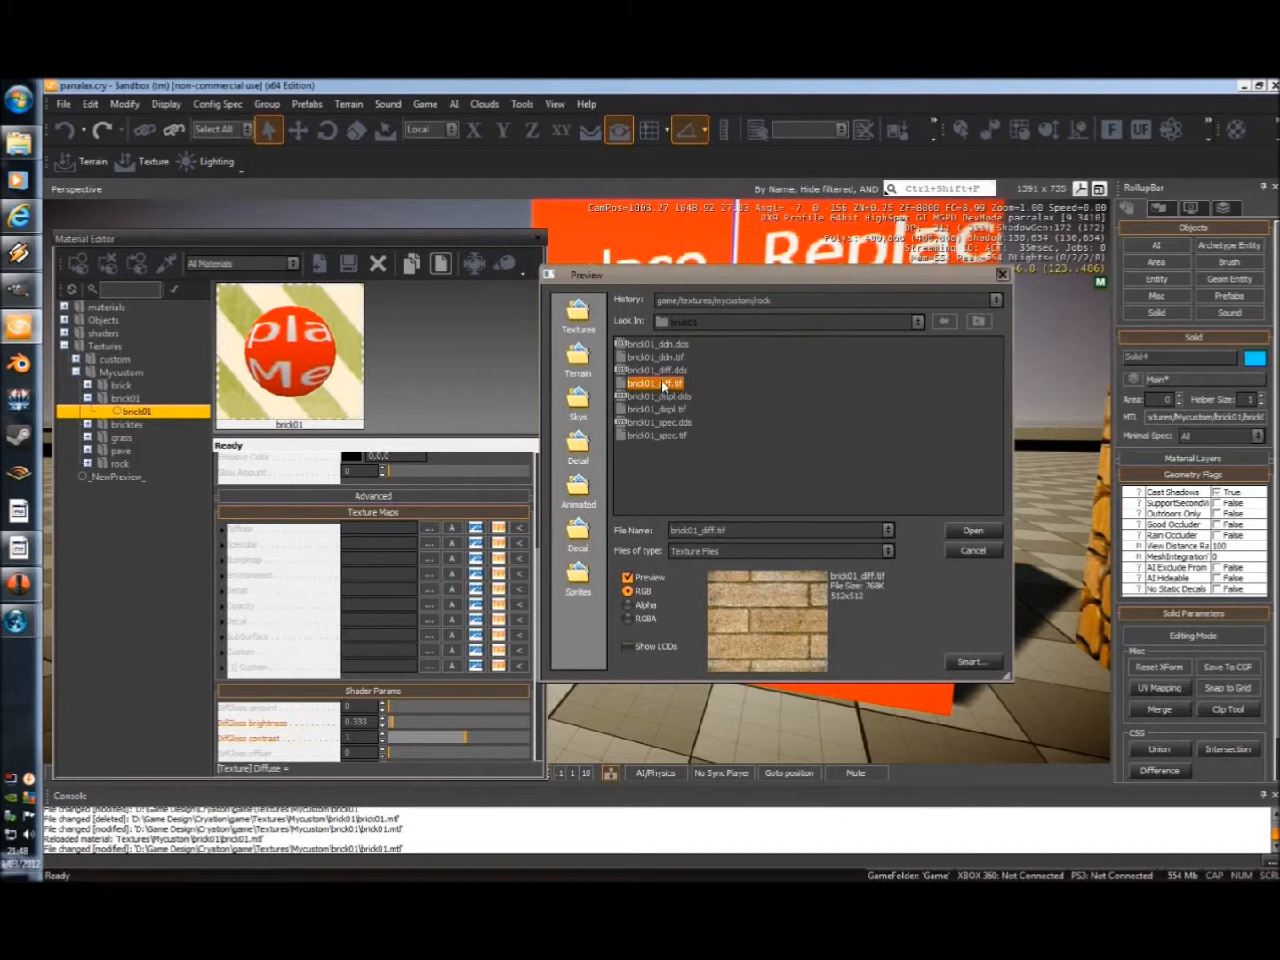
left_click(650, 369)
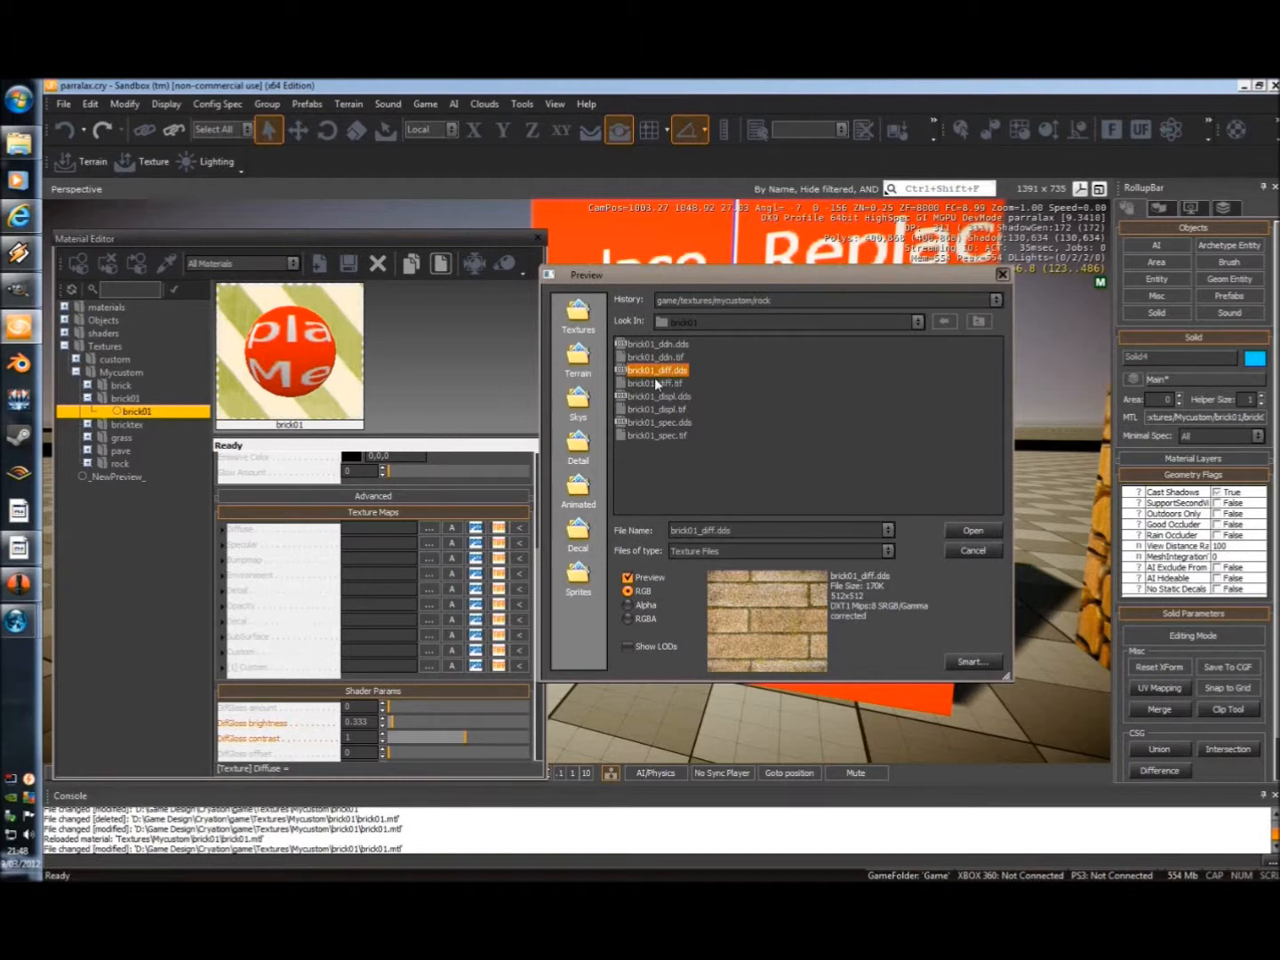
left_click(654, 382)
left_click(654, 369)
left_click(654, 382)
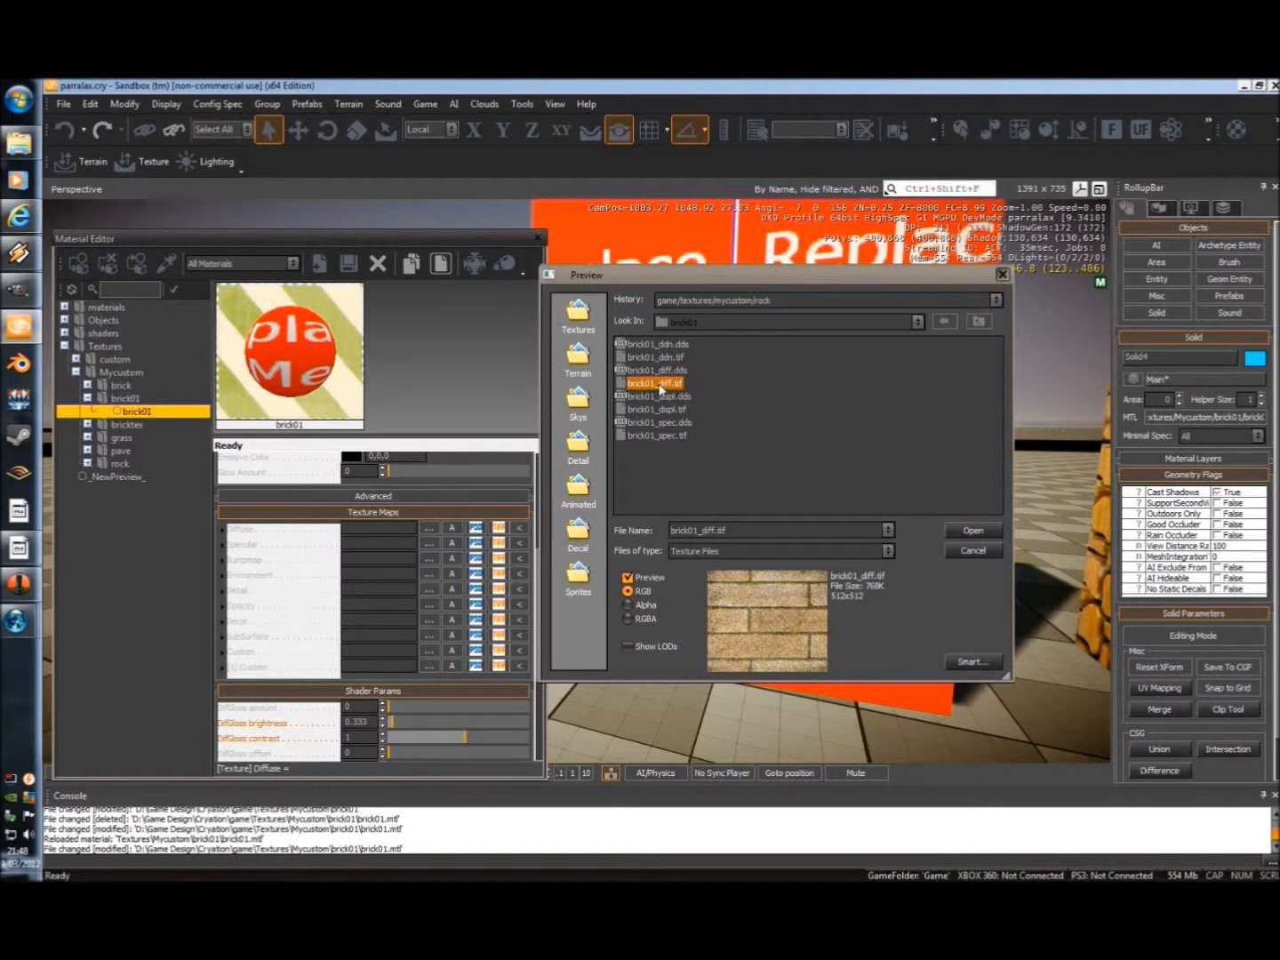
double_click(654, 382)
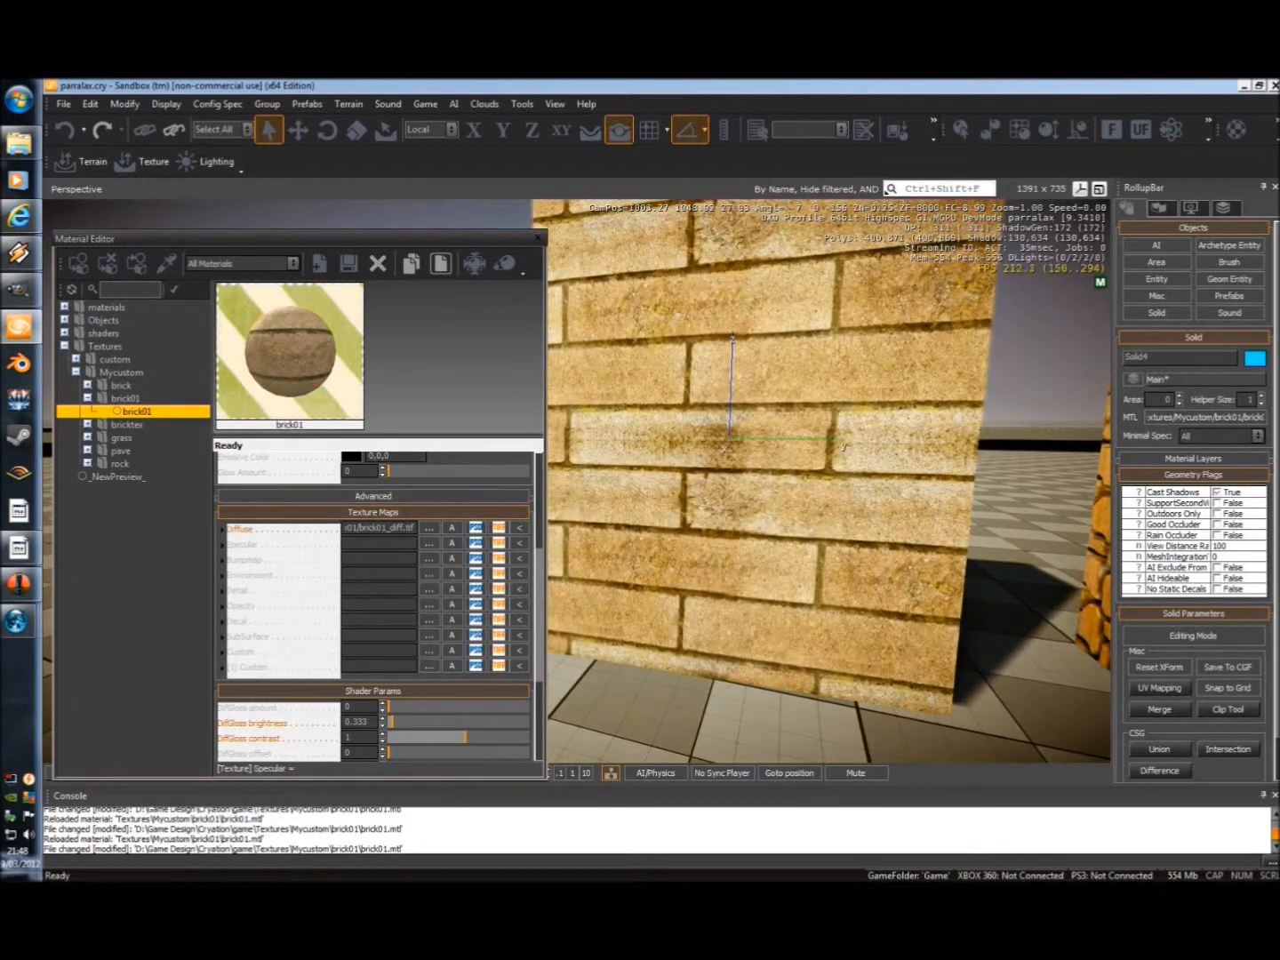
Load brick01_spec.tif as the material's Specular texture map.
left_click(427, 543)
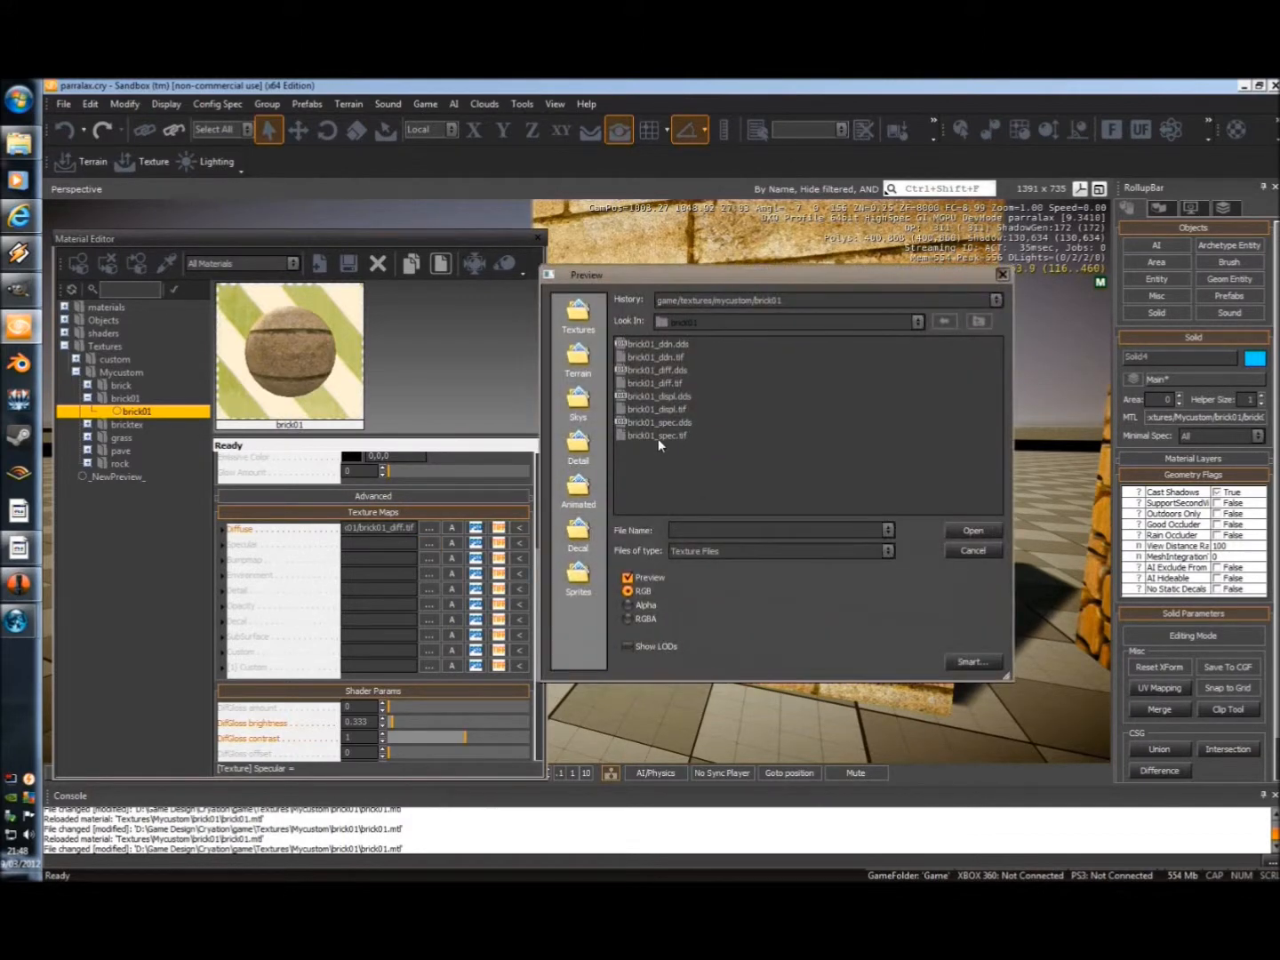
left_click(670, 436)
double_click(652, 439)
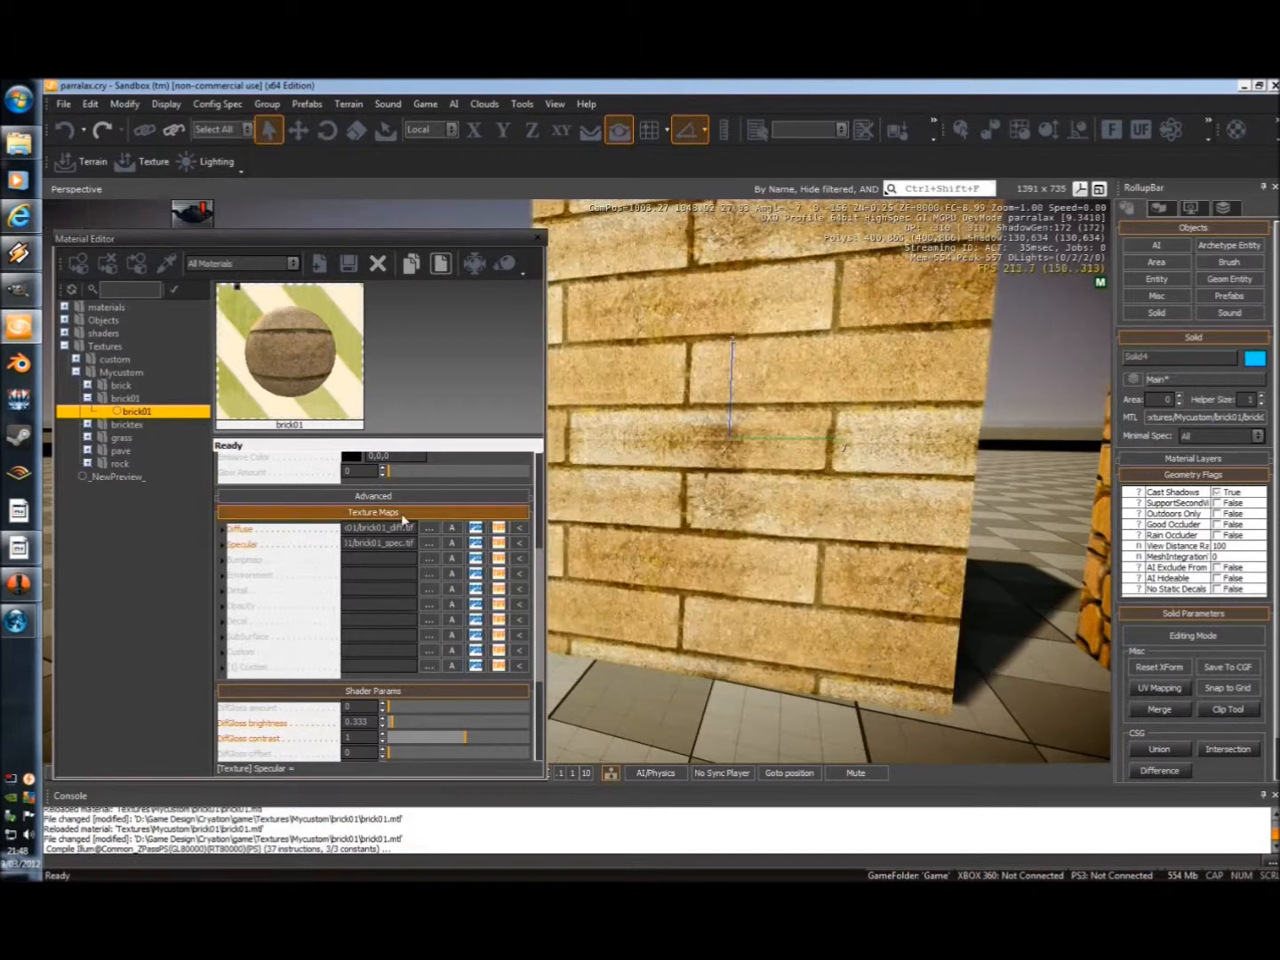
Load brick01_ddn.tif as the brick01 material's Bumpmap texture map.
left_click(427, 556)
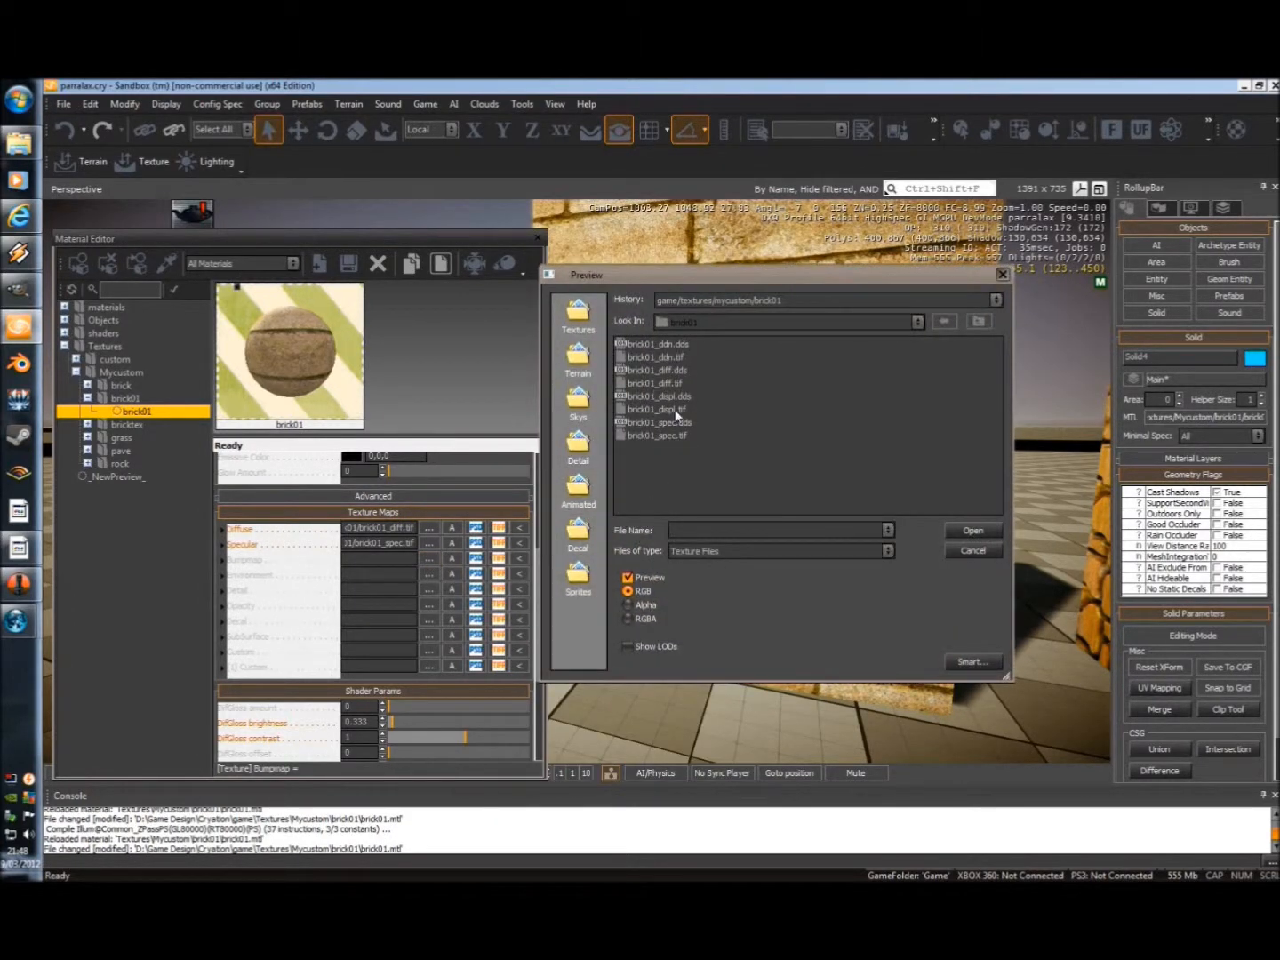
left_click(661, 357)
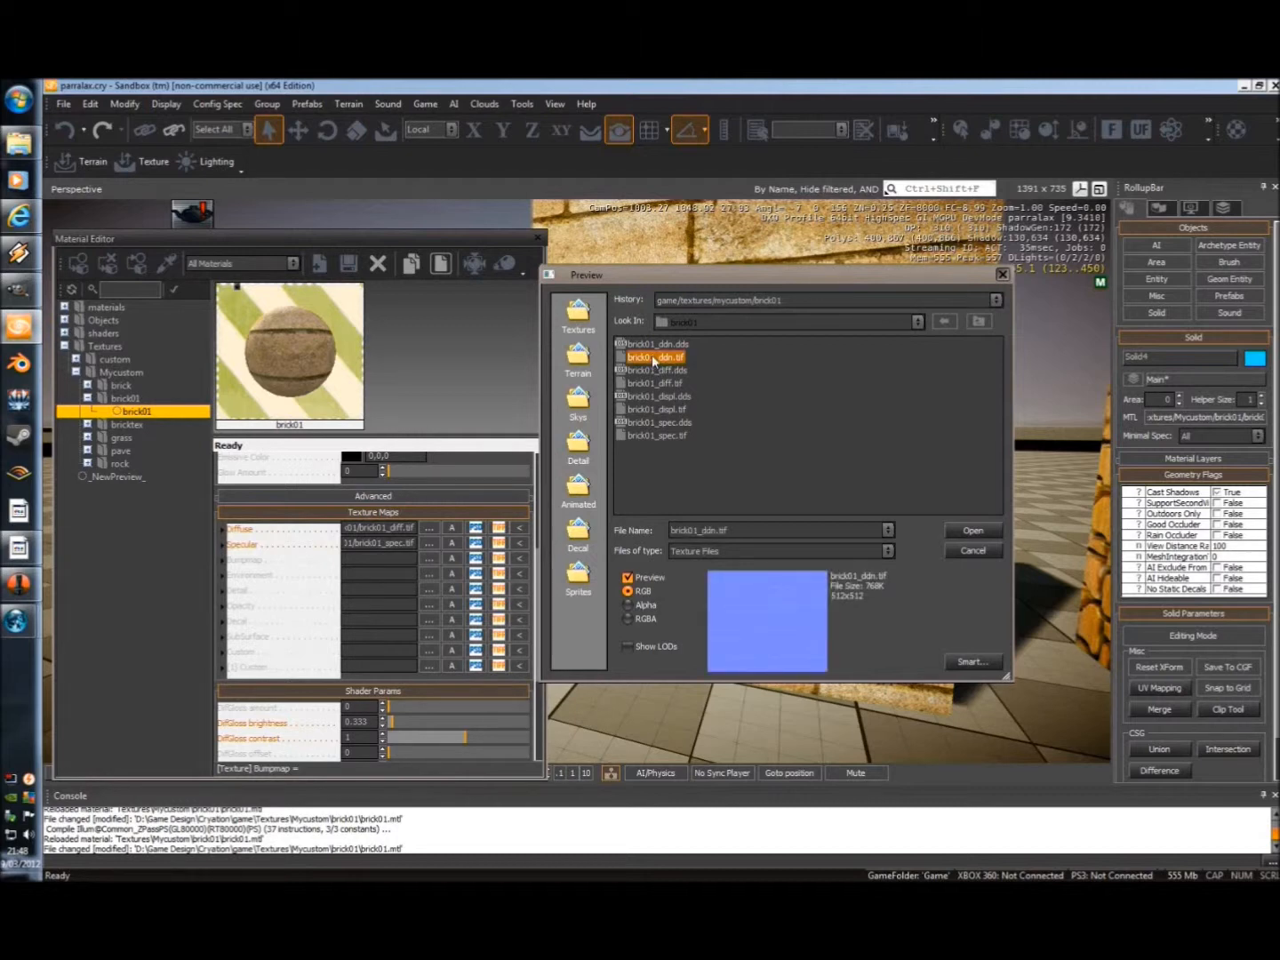
double_click(654, 358)
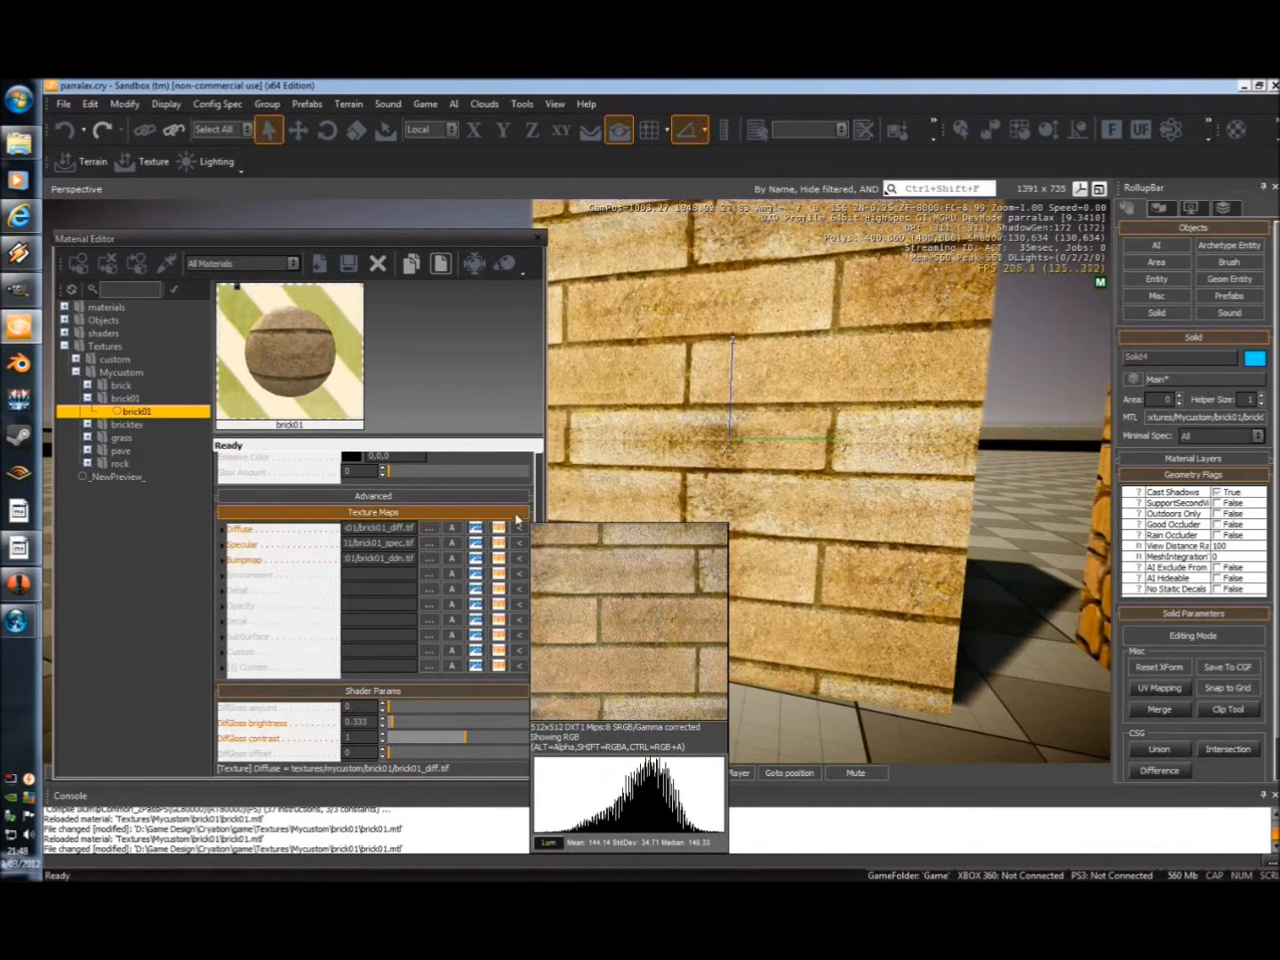
Enable Parallax occlusion mapping in the brick01 material's shader generation parameters.
left_click_drag(540, 563, 541, 668)
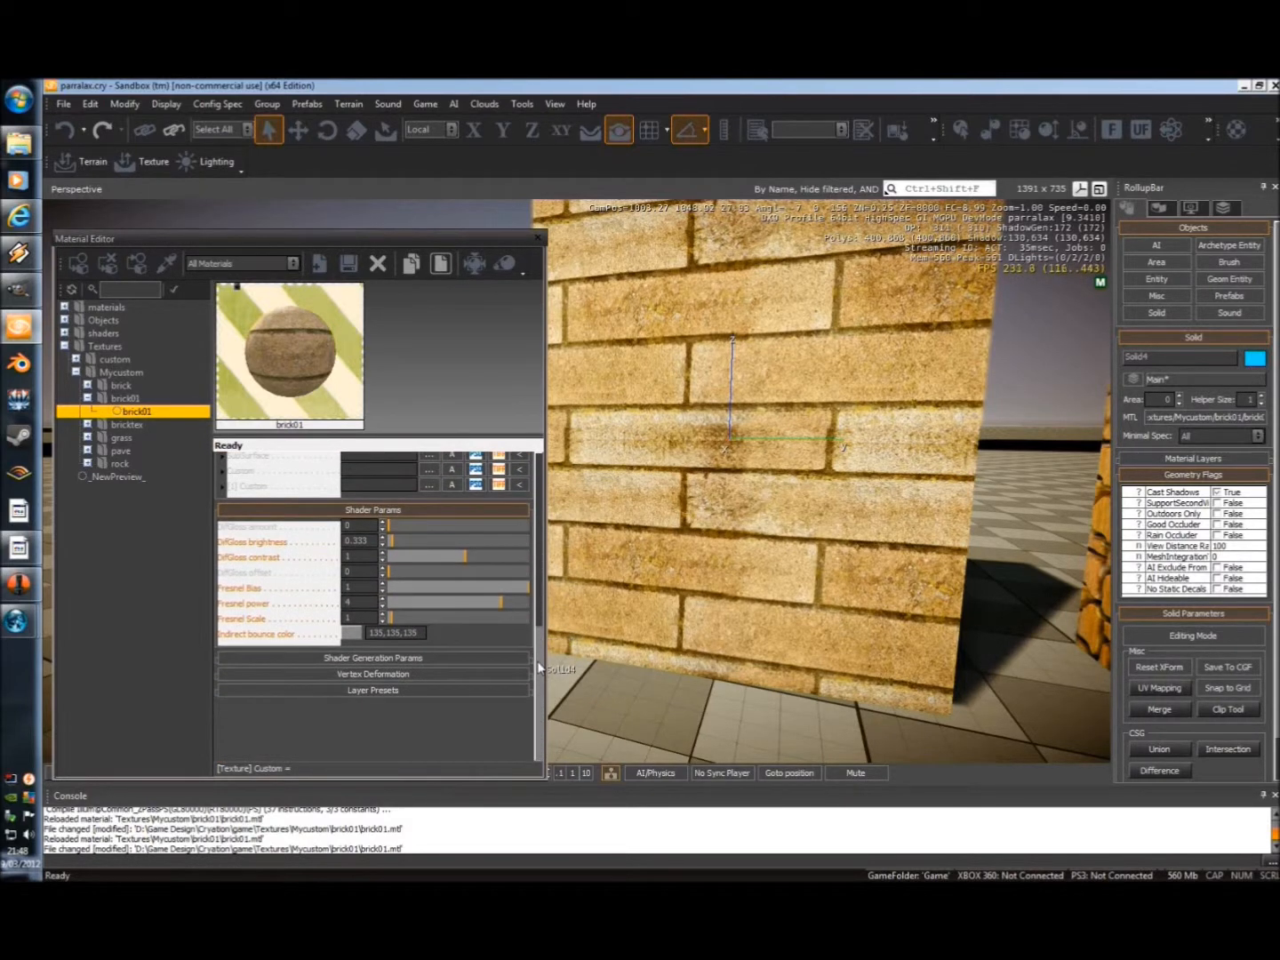
left_click(370, 658)
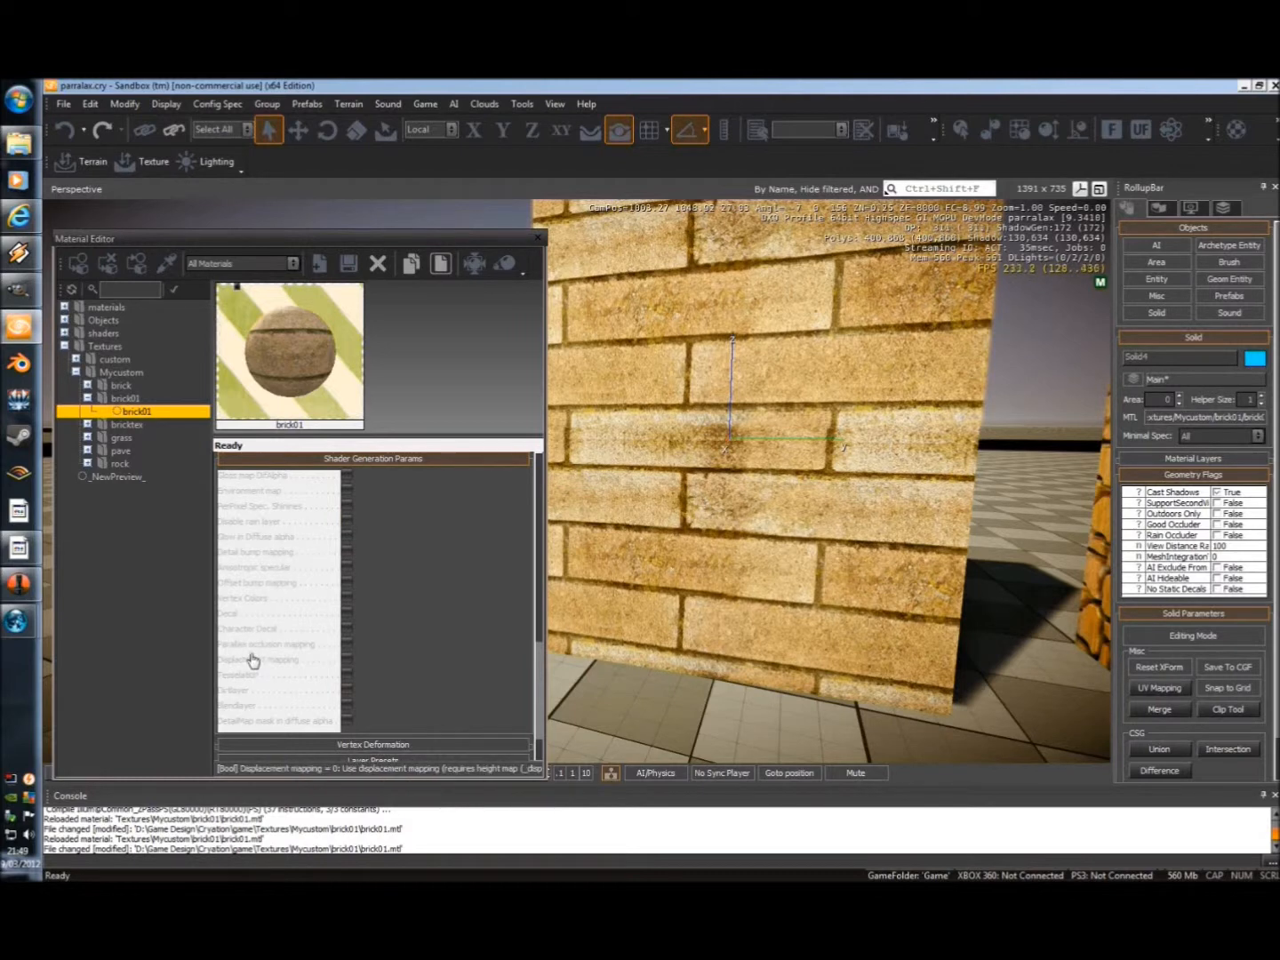
left_click(347, 646)
Set the material's POM Displacement shader parameter to 0.0249 while viewing the brick wall up close.
left_click_drag(539, 693, 541, 625)
key("d")
right_click_drag(722, 518, 710, 518)
key("w")
key("w")
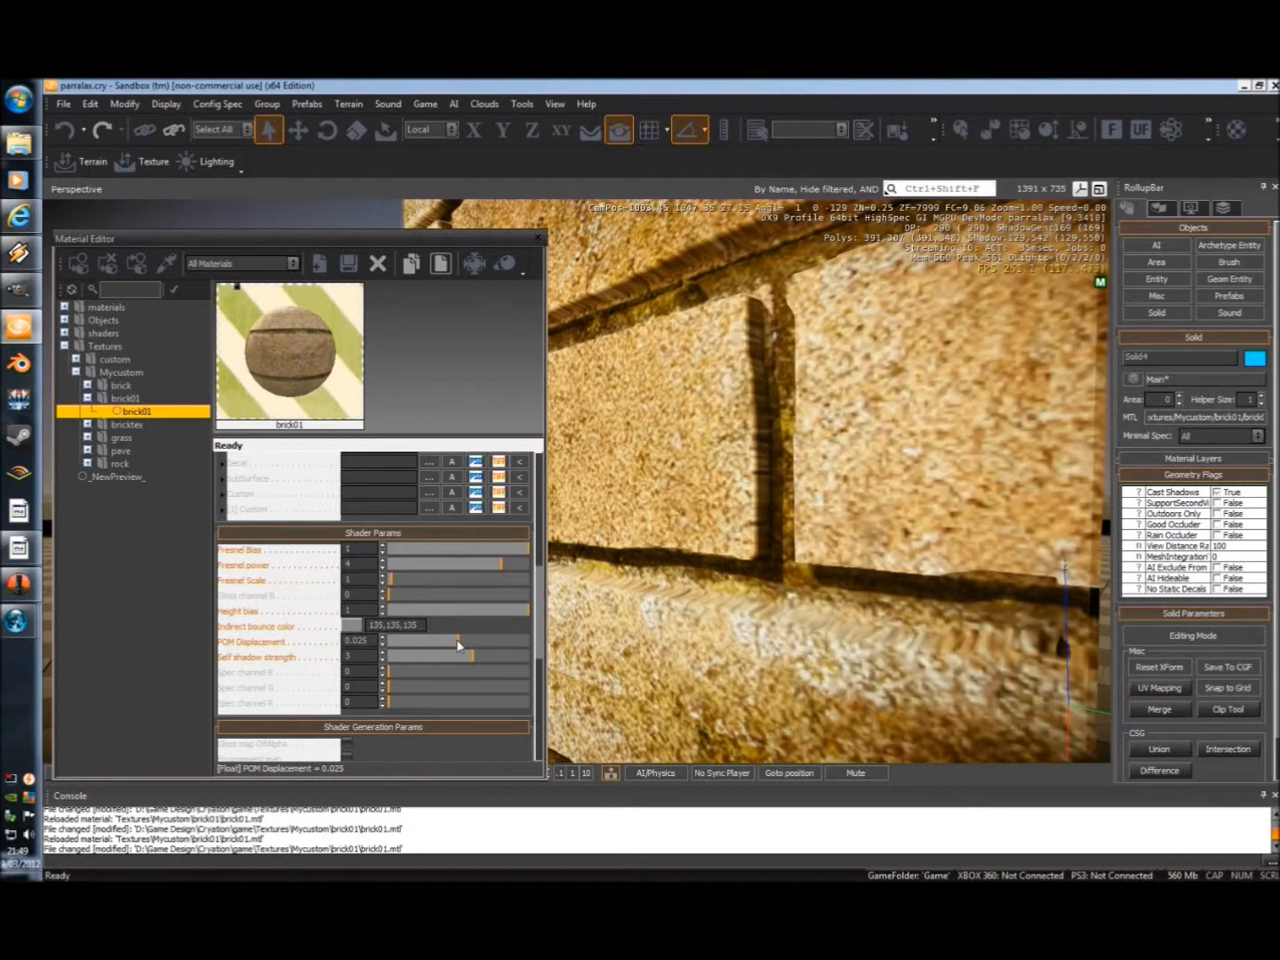
mouse_move(460, 646)
left_mouse_down()
mouse_move(414, 649)
mouse_move(513, 637)
mouse_move(385, 639)
mouse_move(520, 640)
mouse_move(422, 642)
mouse_move(461, 644)
left_mouse_up()
Examine the parallax depth of the brick wall's joints and compare it with the neighbouring stone wall.
right_click_drag(714, 629, 747, 605)
key("s")
key("w")
key("d")
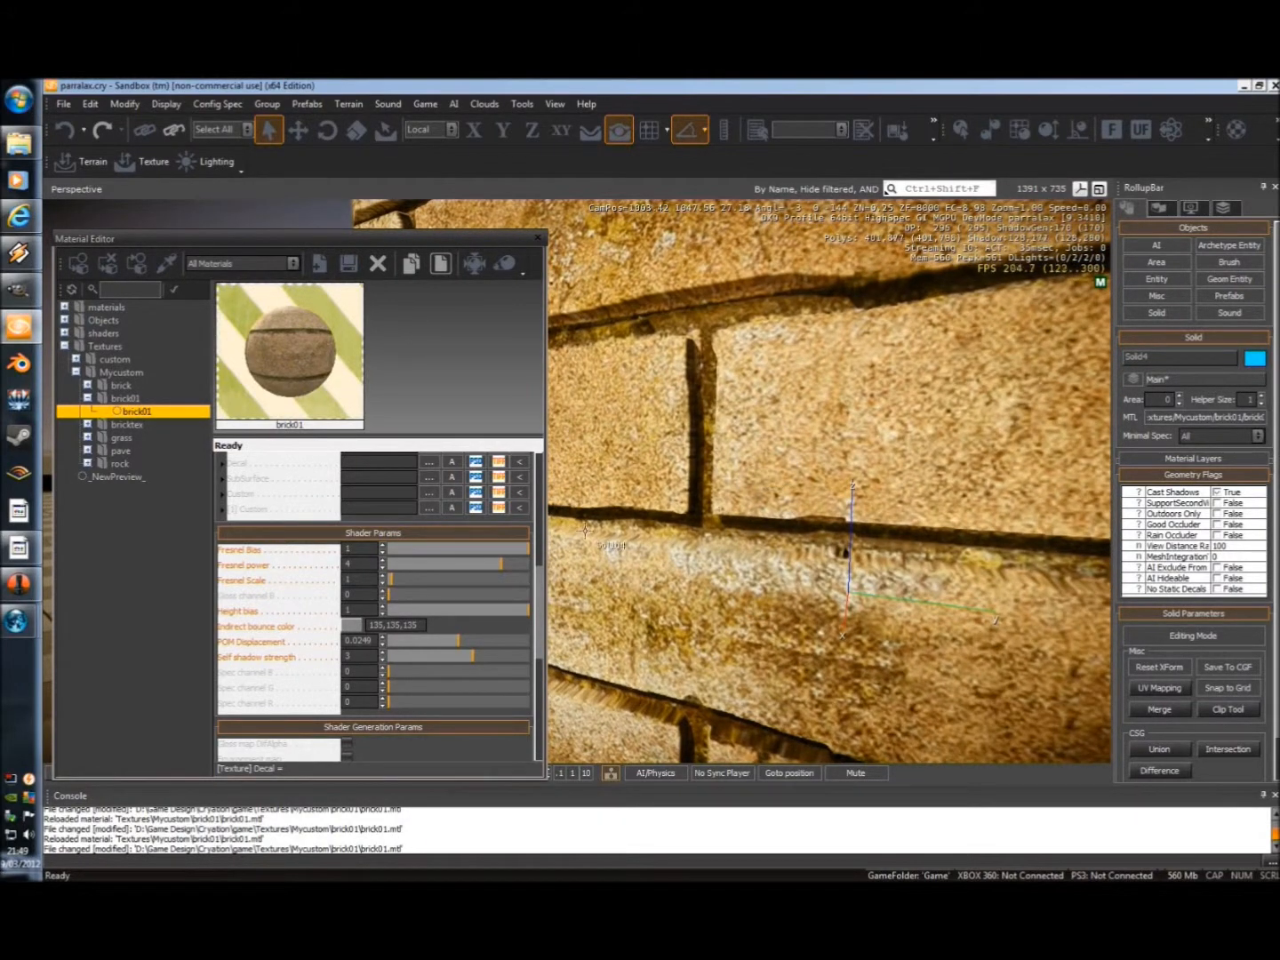
right_click_drag(682, 495, 683, 495)
key("a")
key("w")
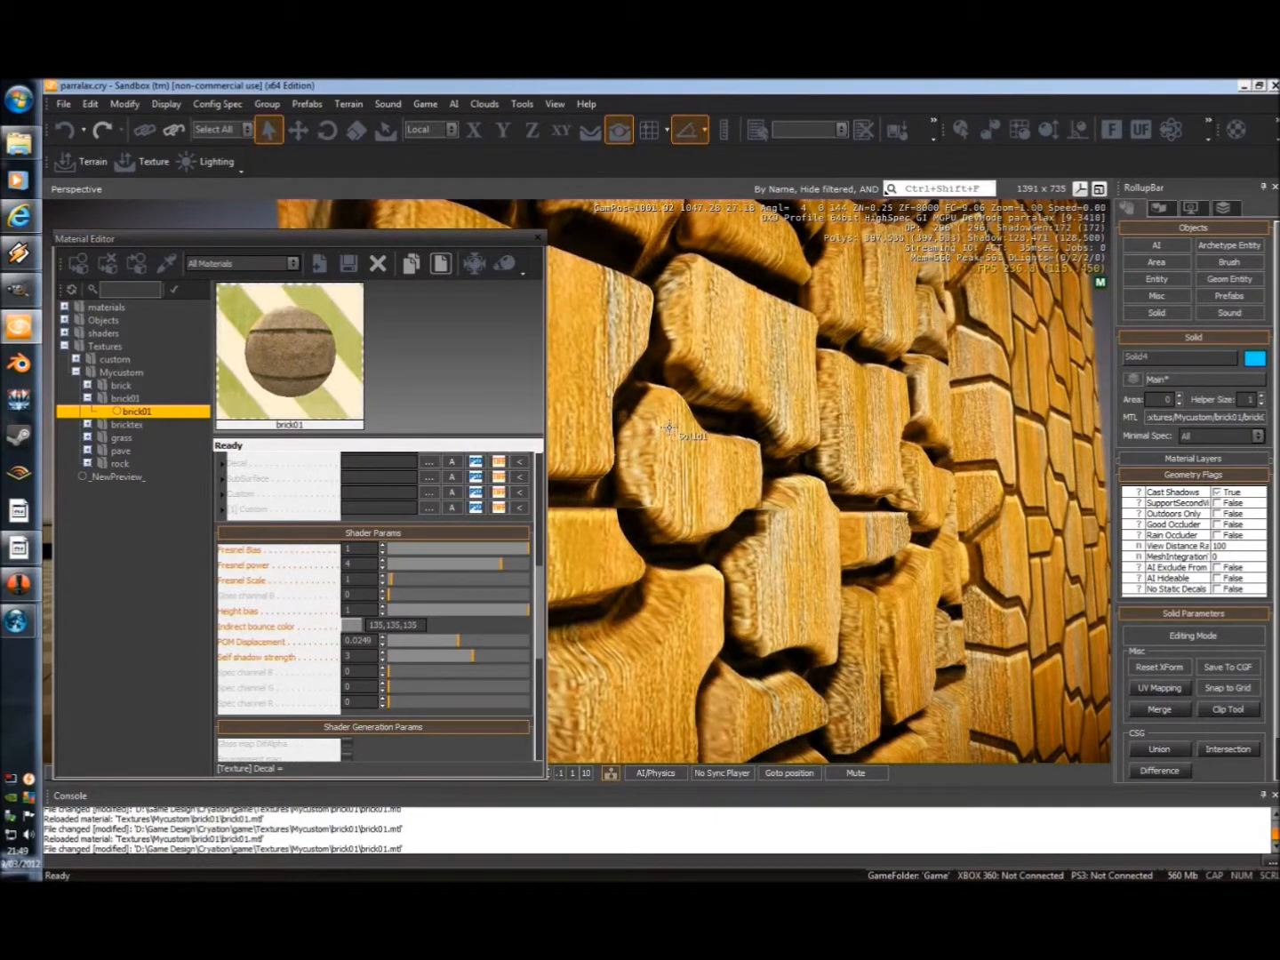
key("s")
right_click_drag(648, 481, 575, 511)
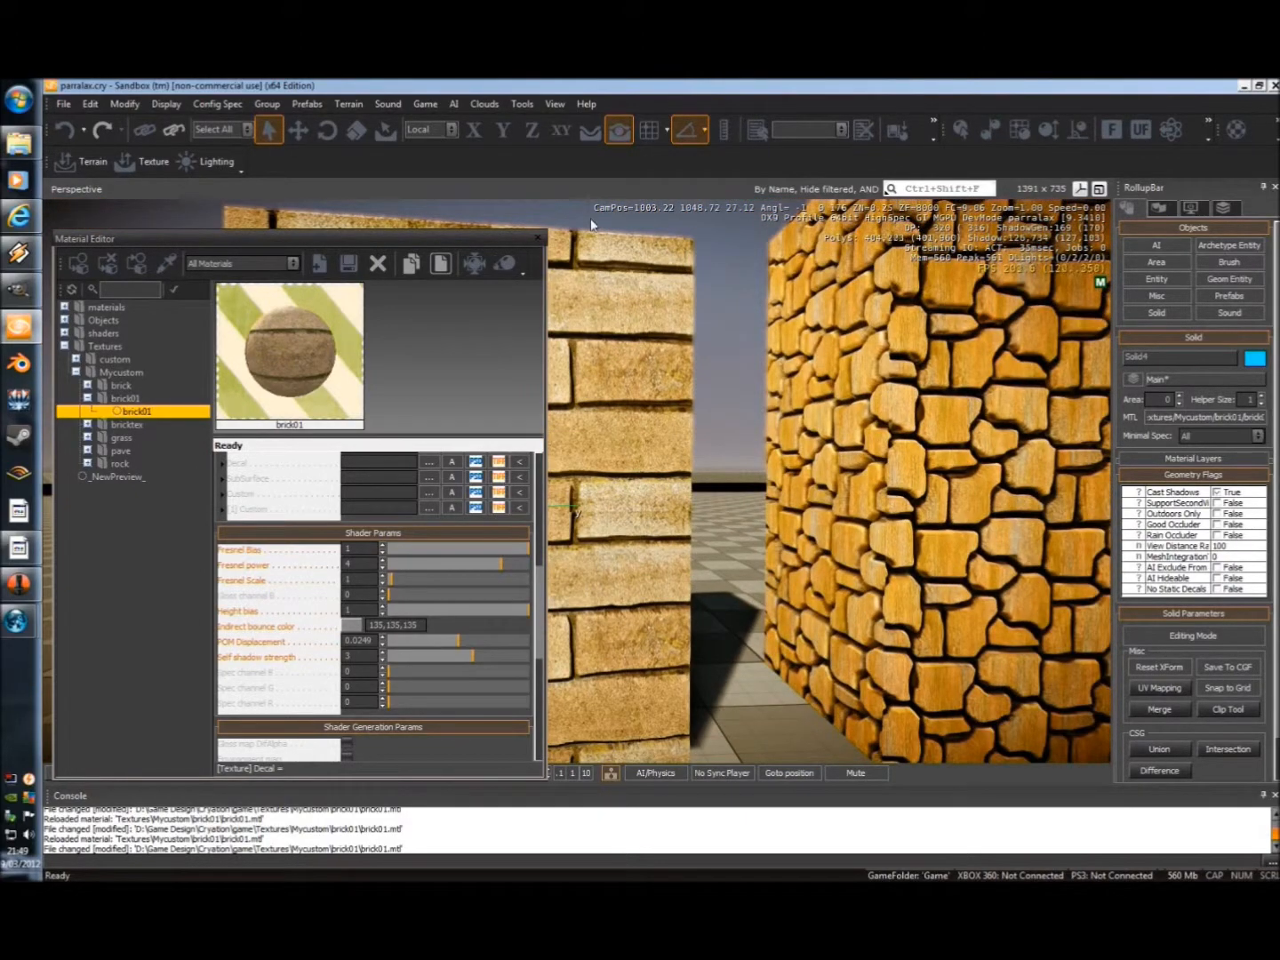
Close the Material Editor, minimize Sandbox and preview the brick01_displ image from the desktop.
left_click(537, 237)
left_click(1244, 86)
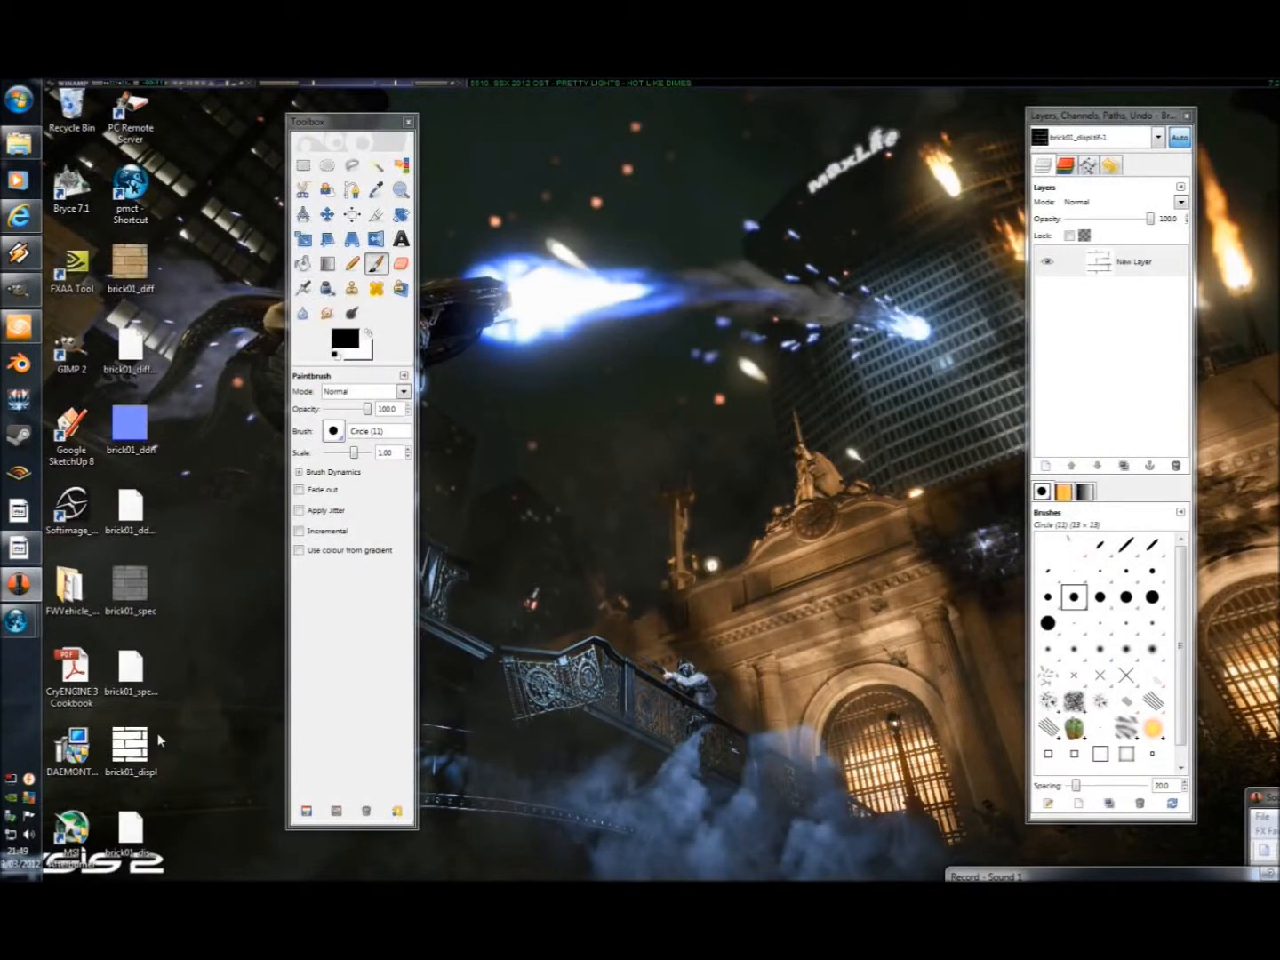
double_click(130, 749)
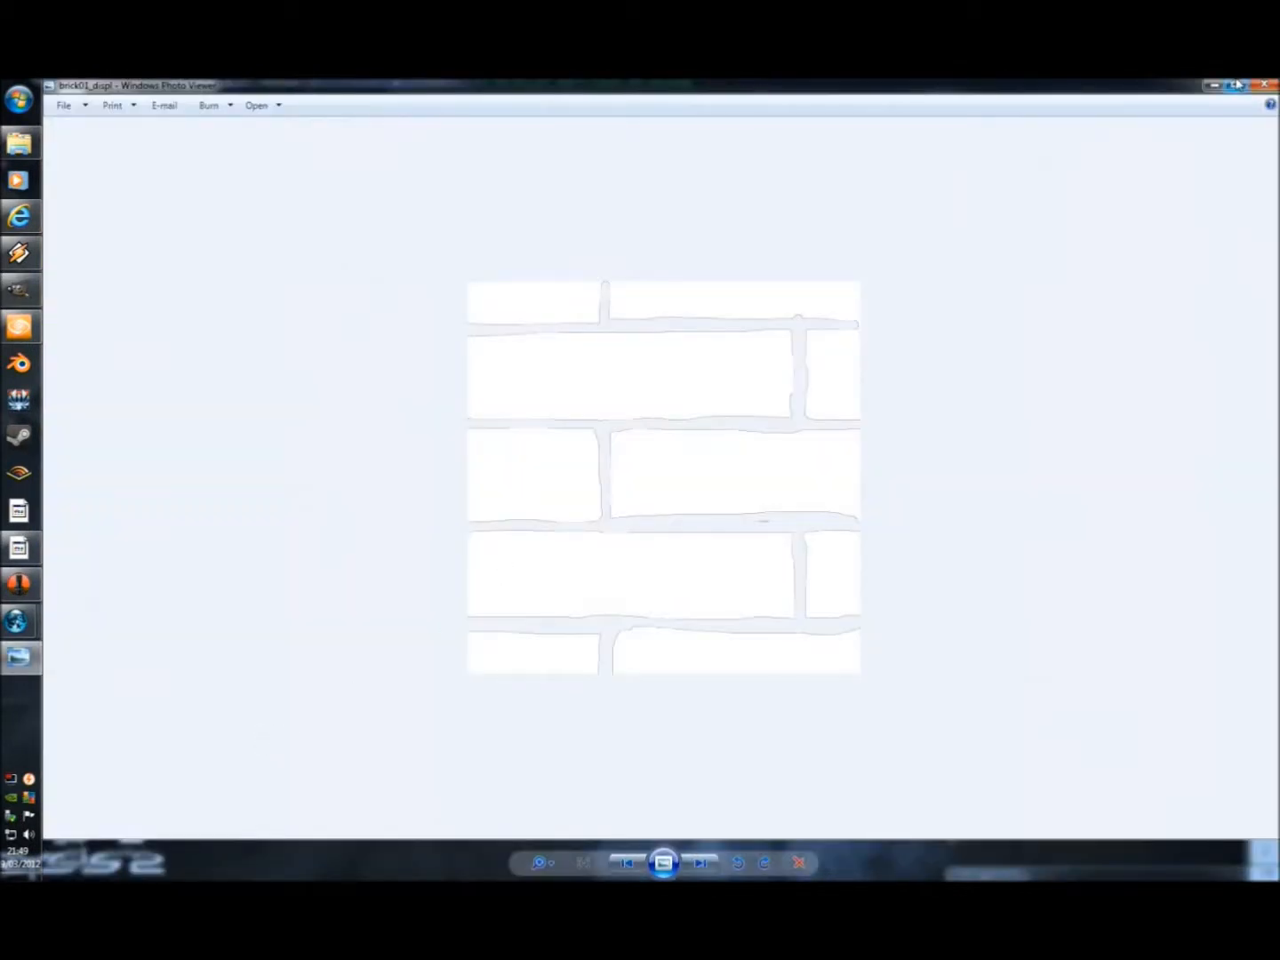
left_click(1238, 83)
Open brick01_displ.tif from the desktop in GIMP and enlarge its image window to show the whole texture.
left_click_drag(131, 749, 73, 357)
left_click_drag(468, 281, 732, 182)
left_click(880, 178)
double_click(600, 85)
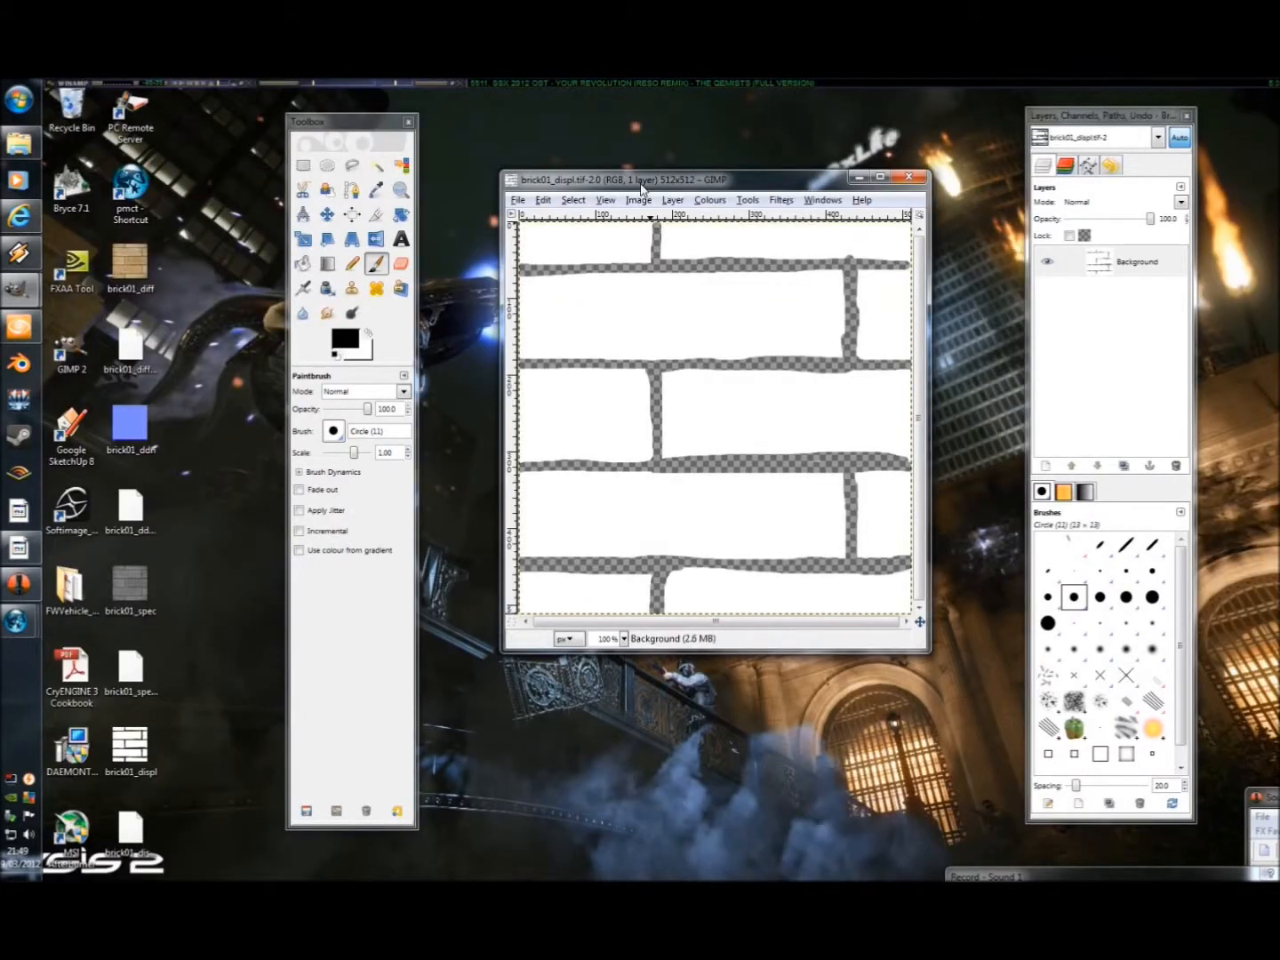
left_click_drag(643, 181, 569, 148)
left_click_drag(855, 614, 946, 764)
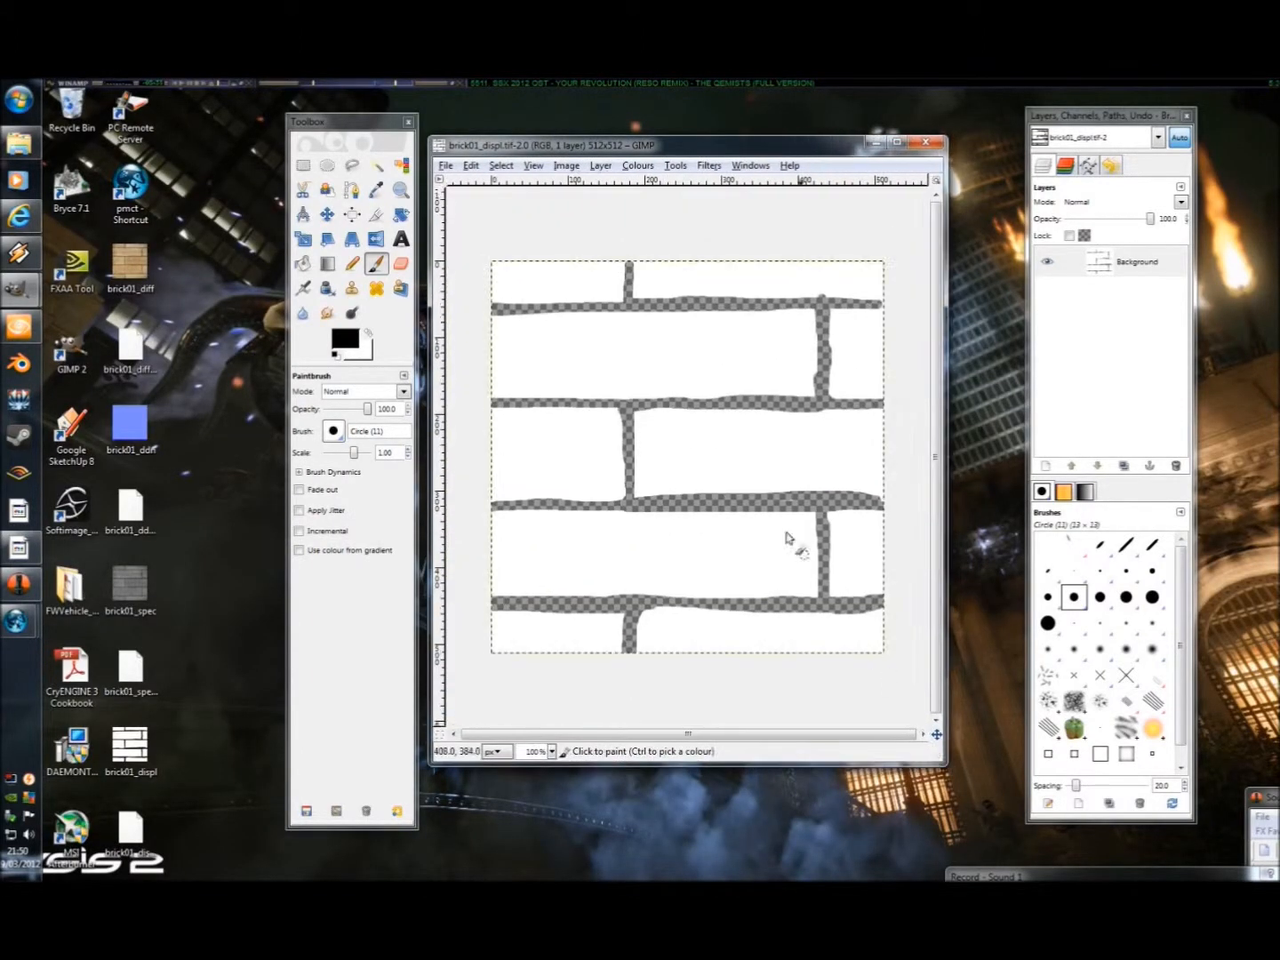
Apply a Gaussian Blur with 10.0 px horizontal and vertical radius to the displacement texture, using the RLE method.
left_click(609, 167)
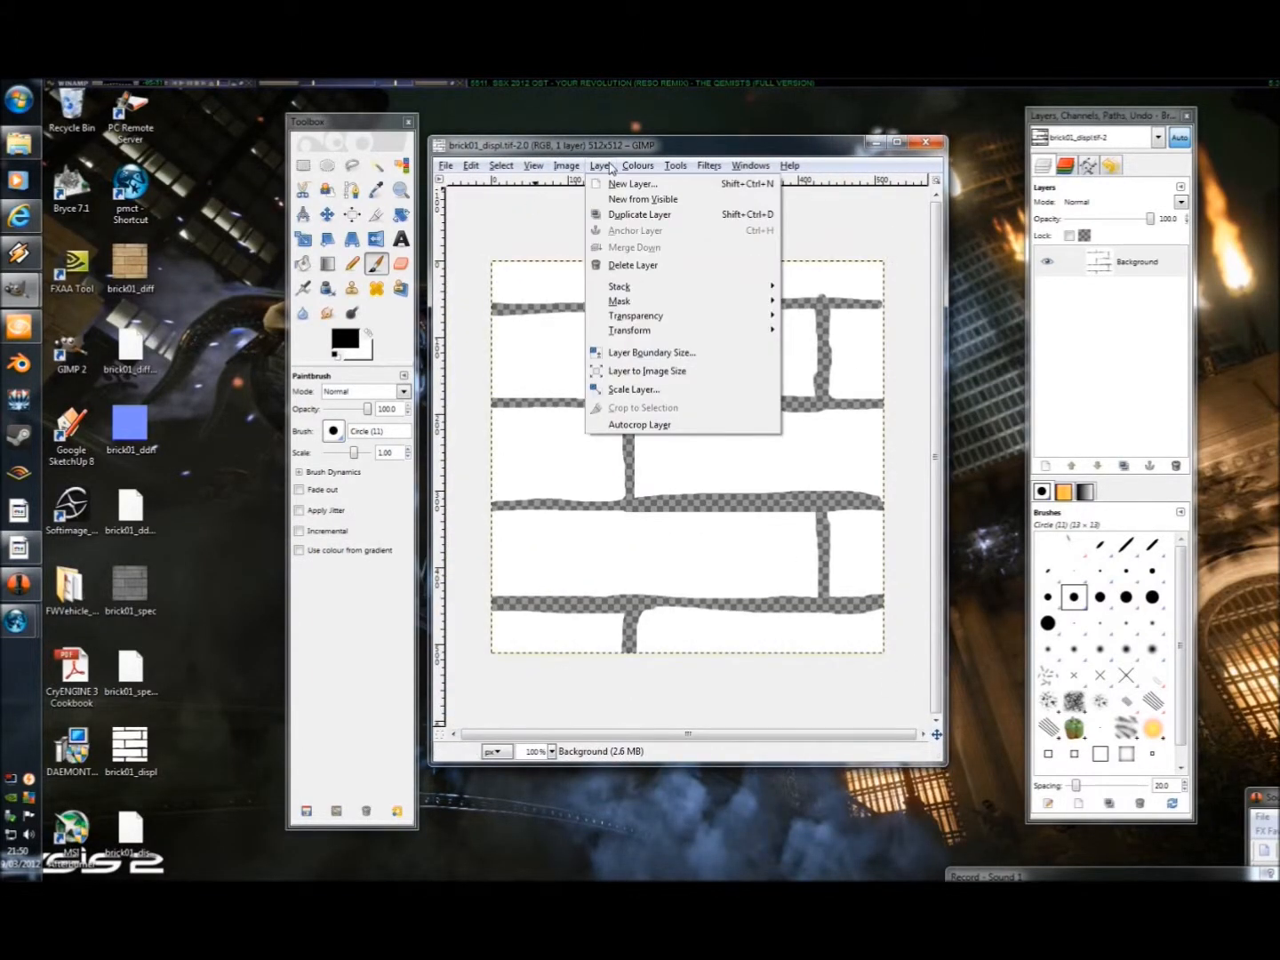
mouse_move(699, 170)
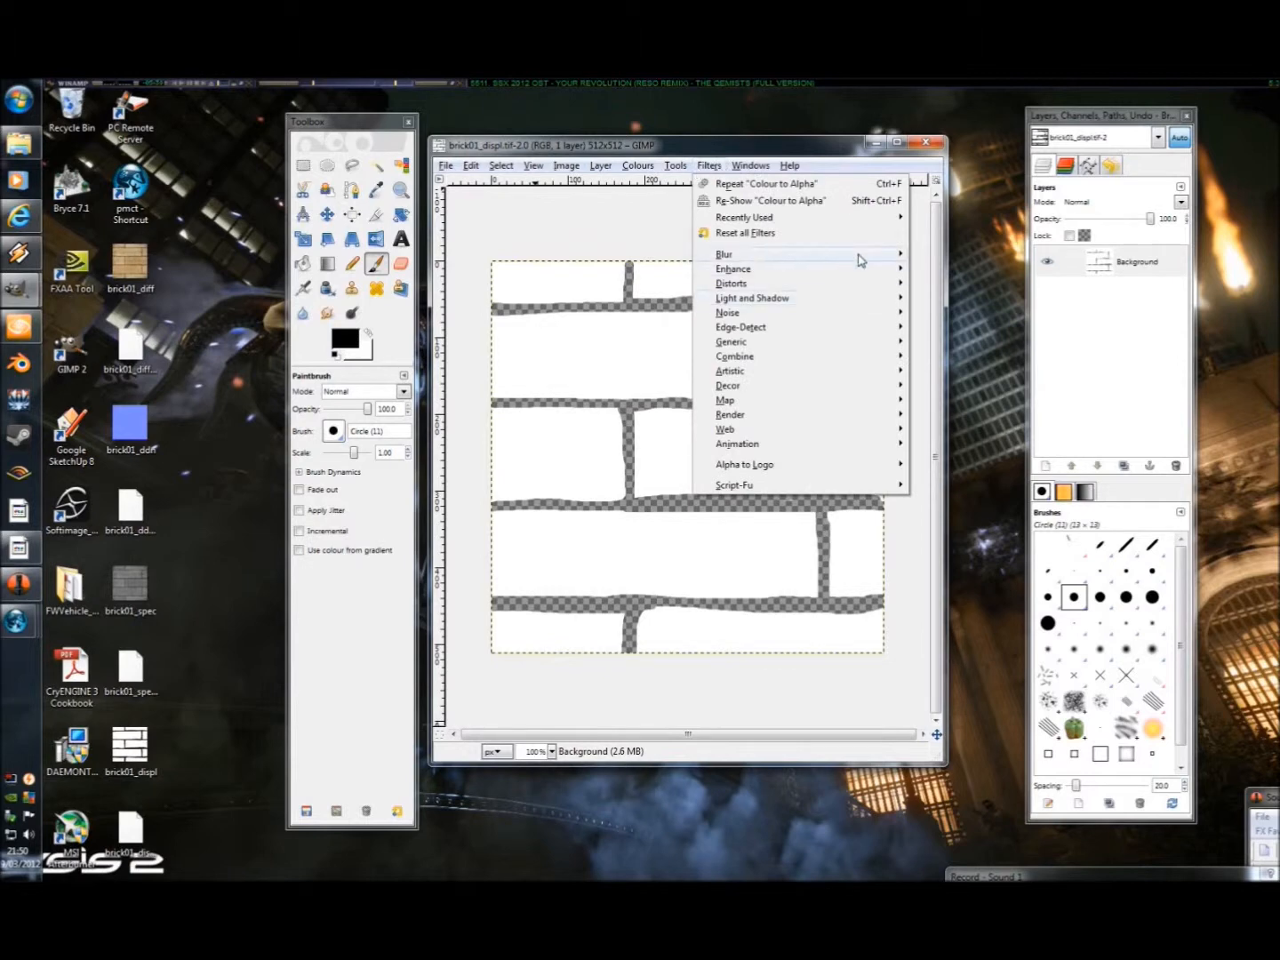
mouse_move(857, 259)
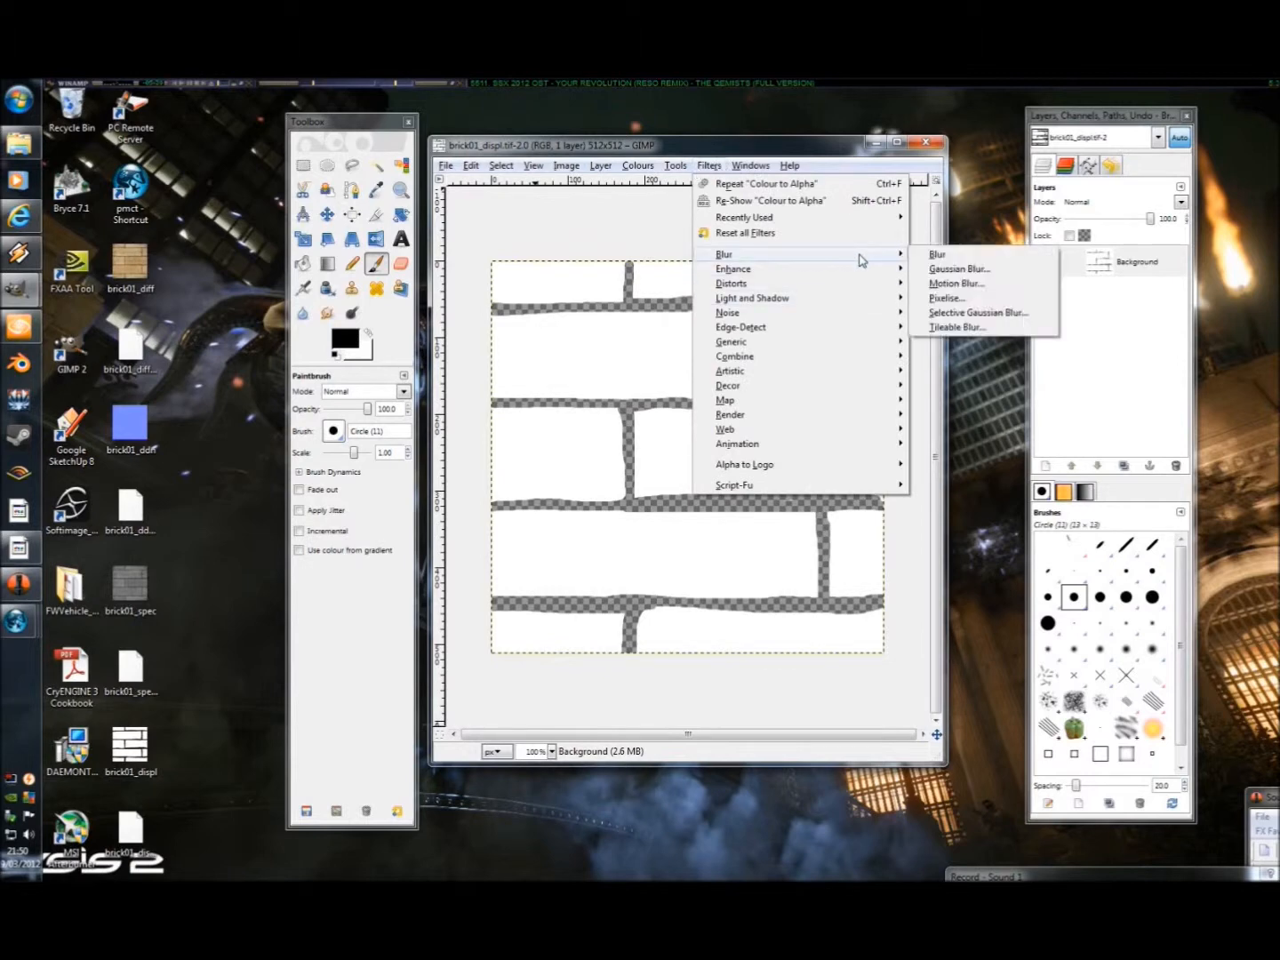
left_click(957, 269)
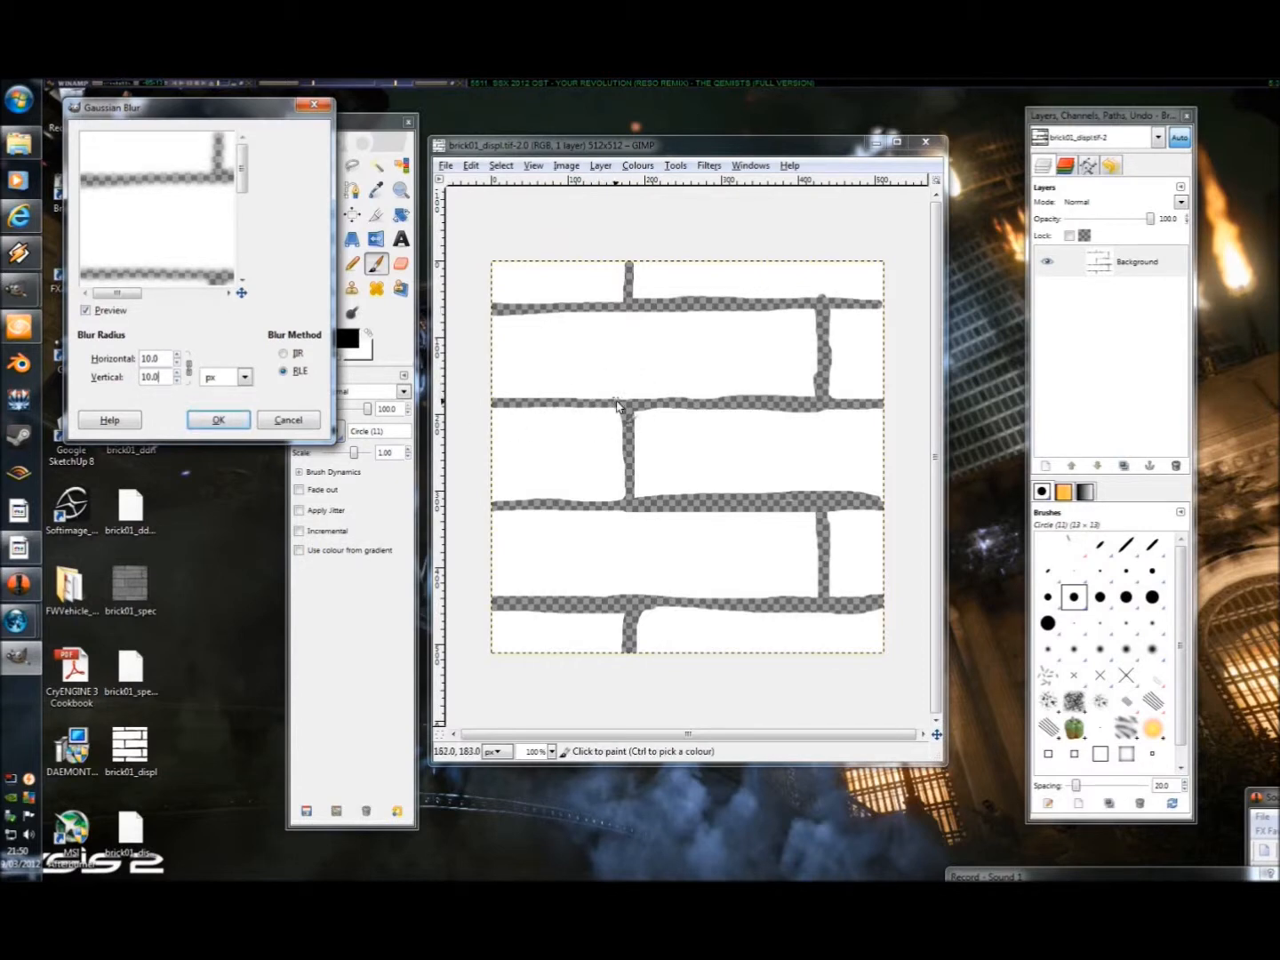
left_click(218, 420)
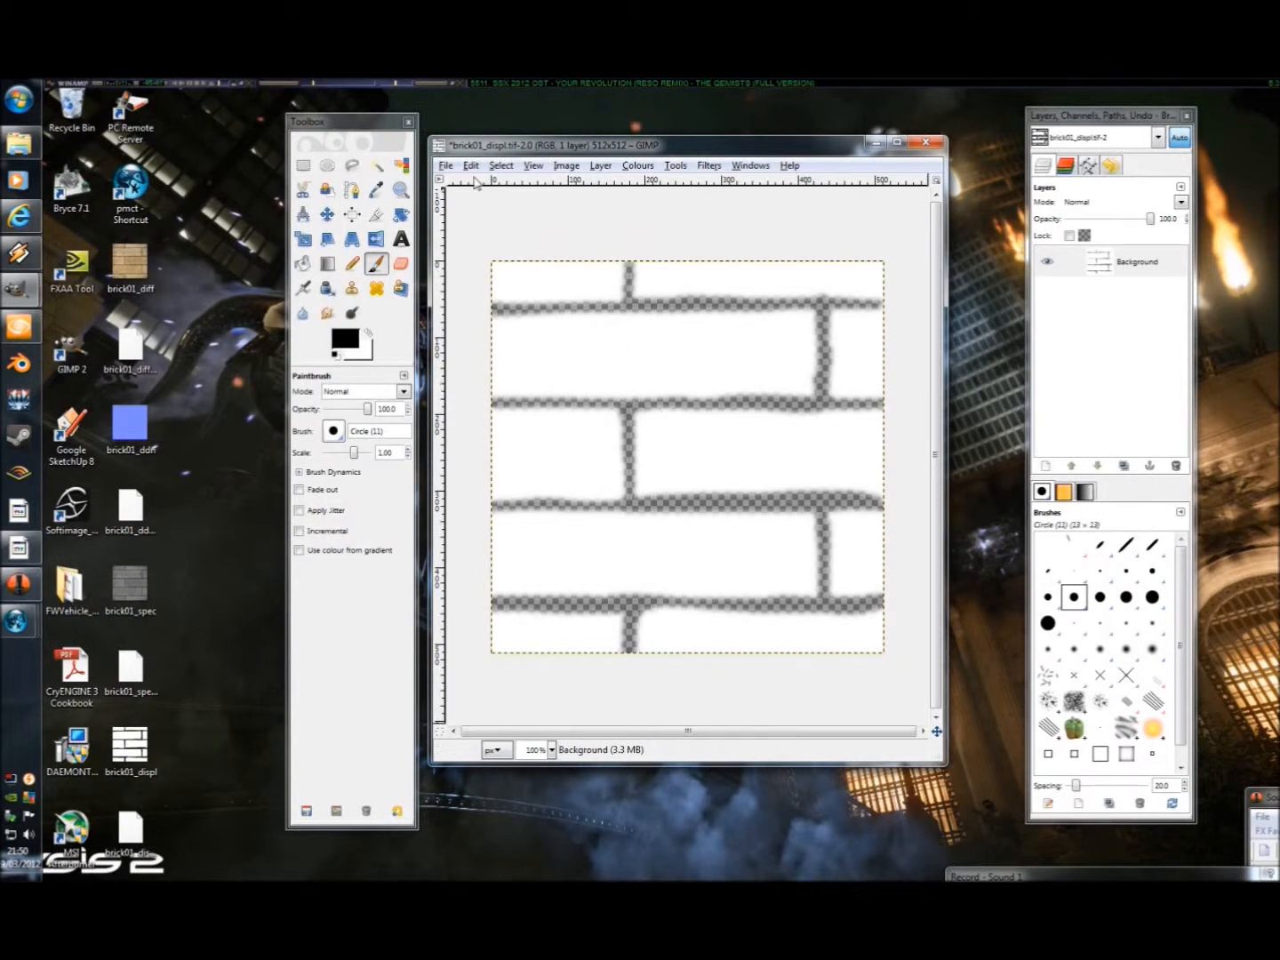
Save the blurred image over brick01_displ.tif on the desktop as a TIFF with no compression.
left_click(445, 166)
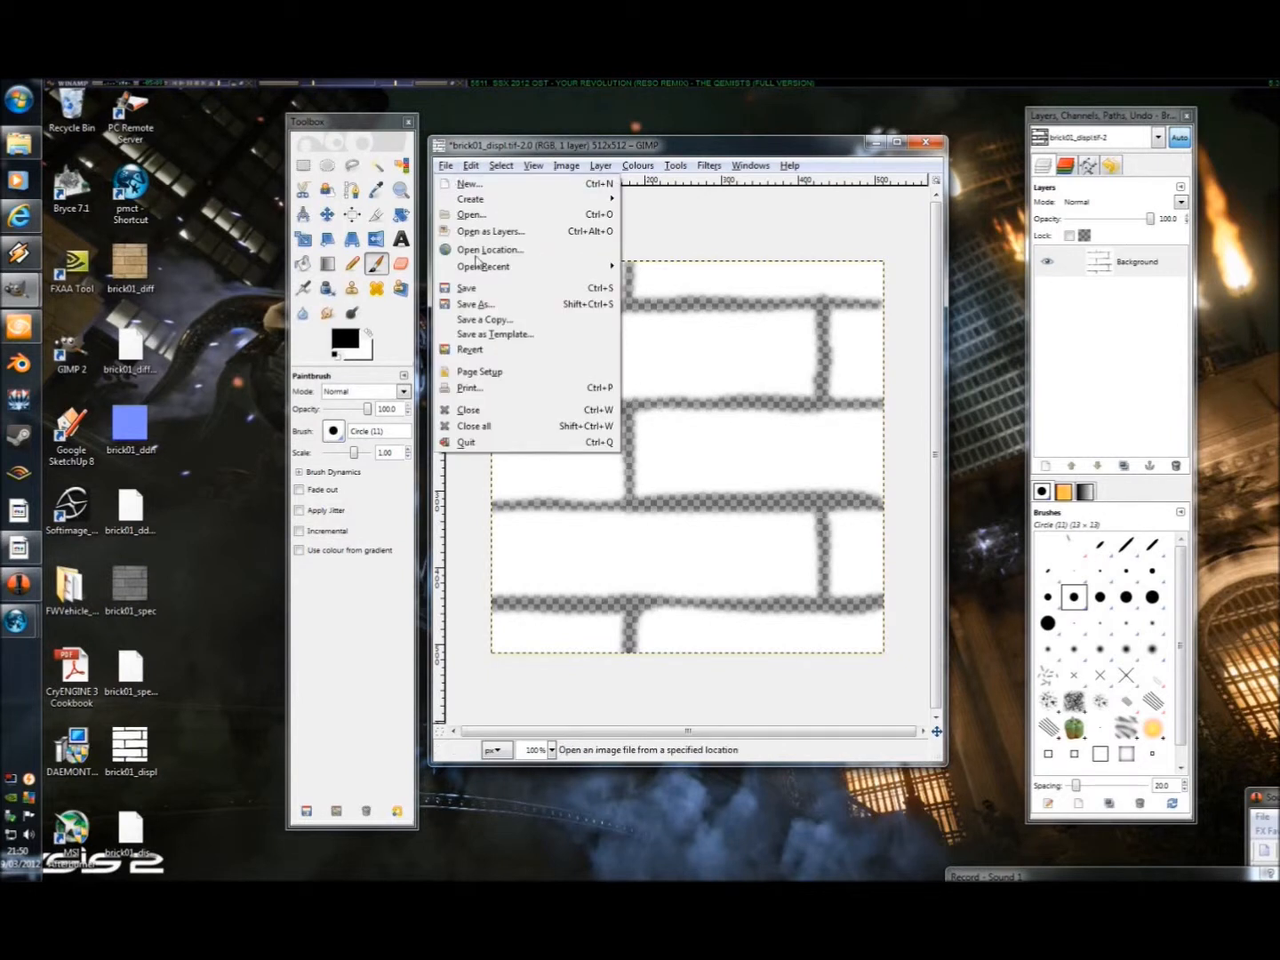
left_click(484, 306)
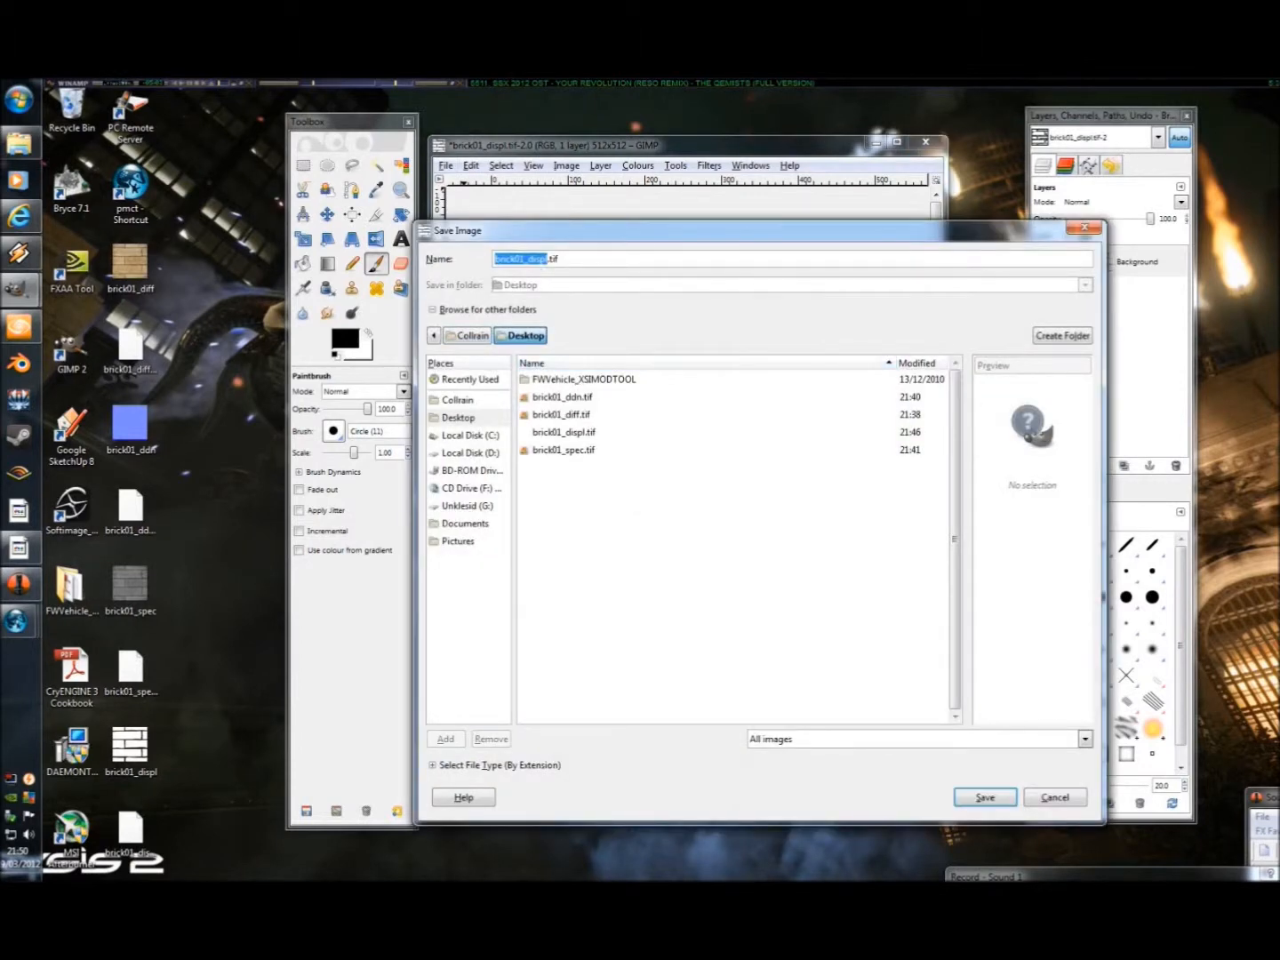
left_click(974, 800)
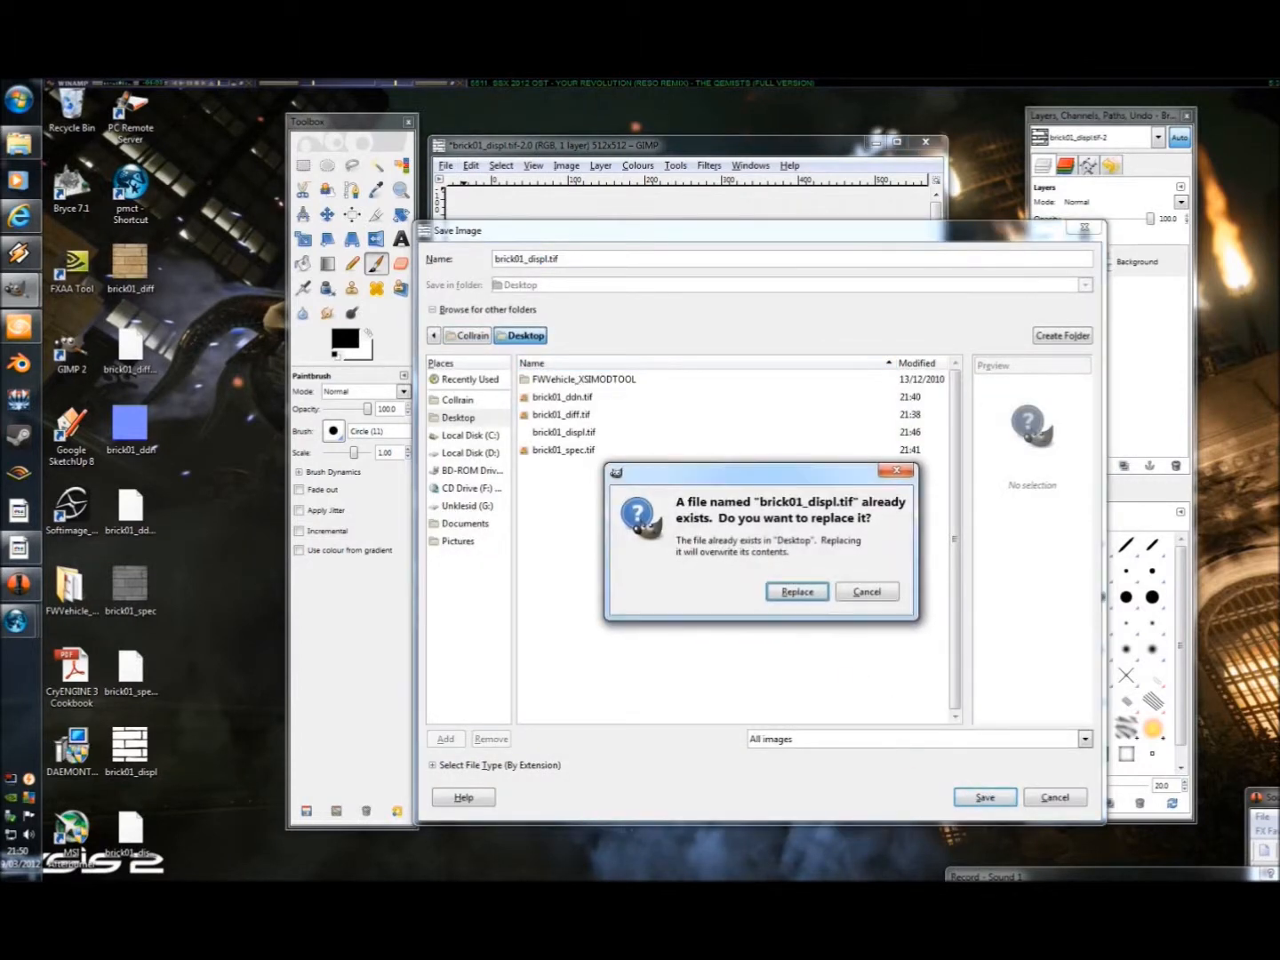
left_click(798, 592)
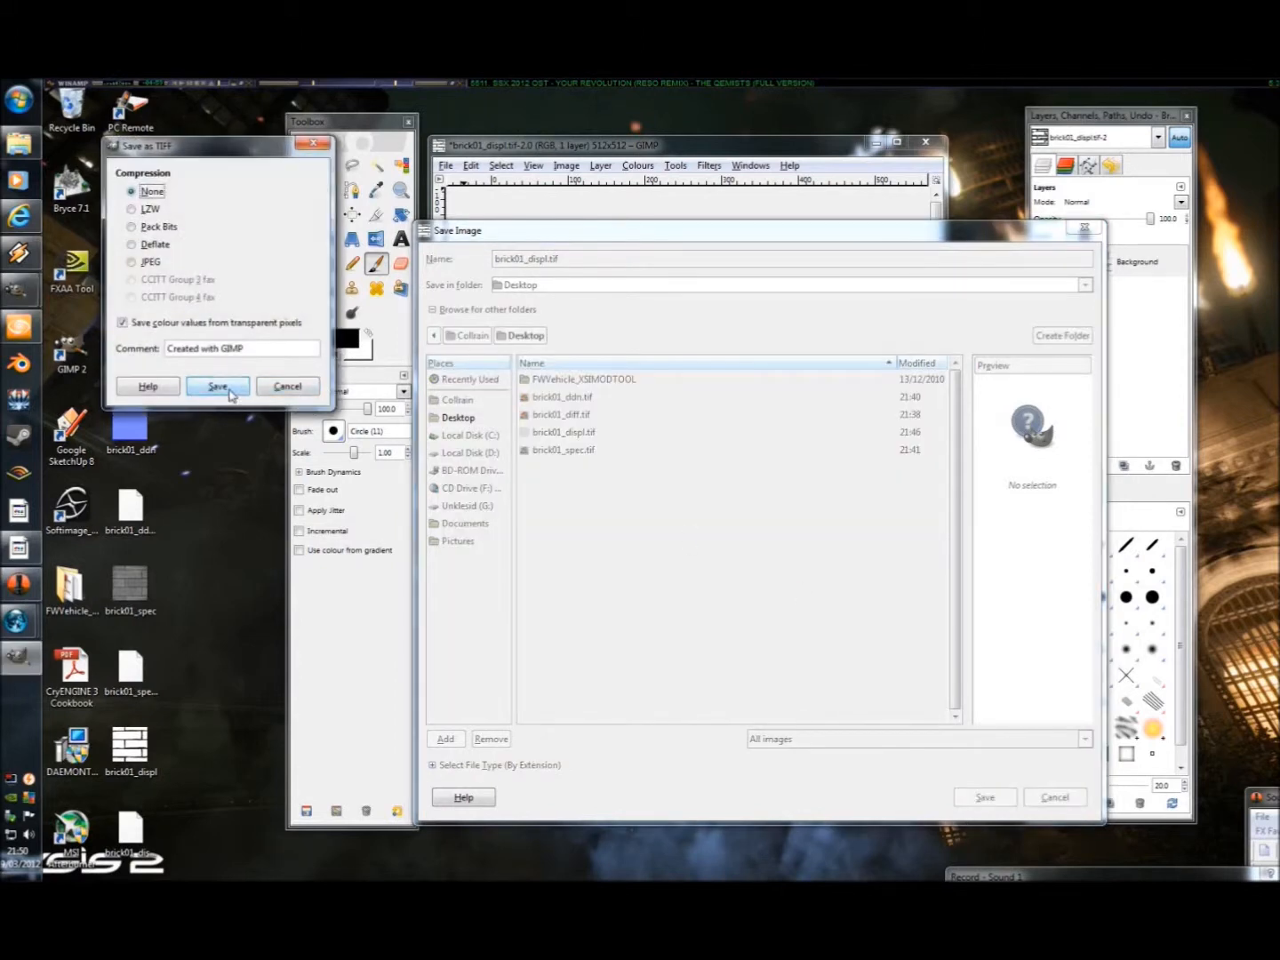
left_click(222, 389)
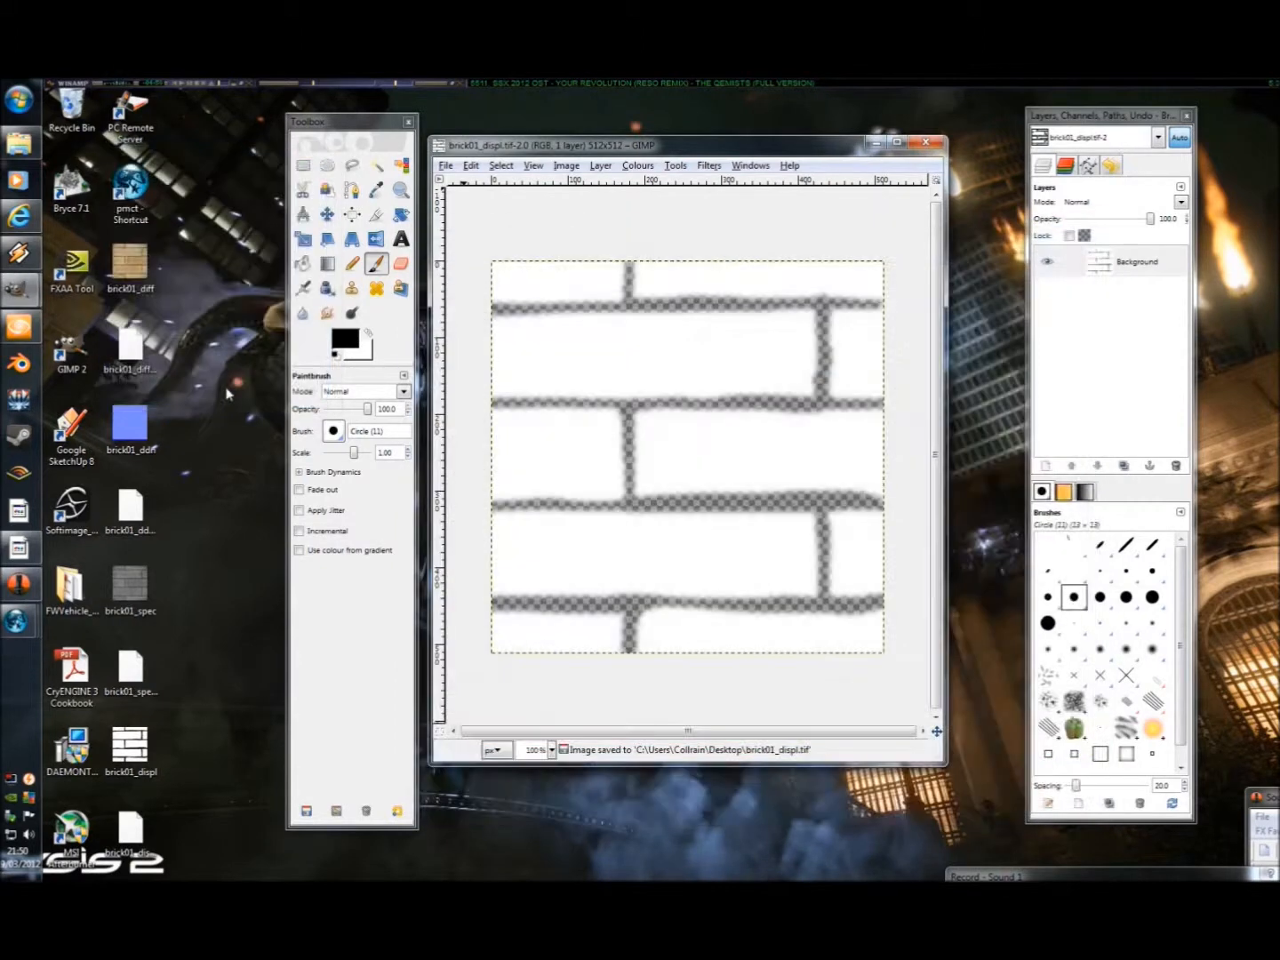
Load the desktop's brick01_displ.tif into PoorMansCryTif with show ui enabled and start the conversion.
double_click(132, 185)
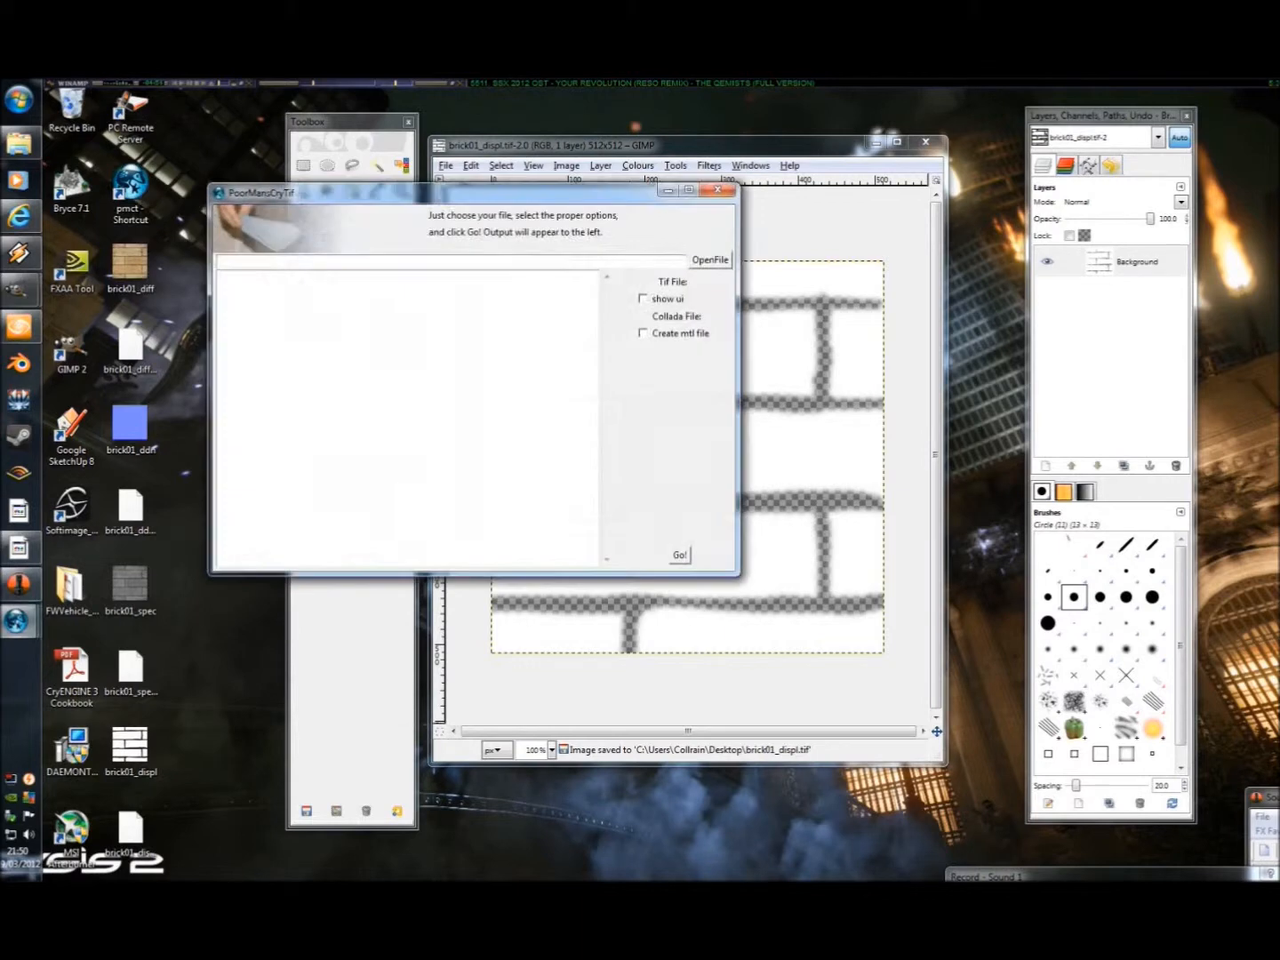
left_click(700, 266)
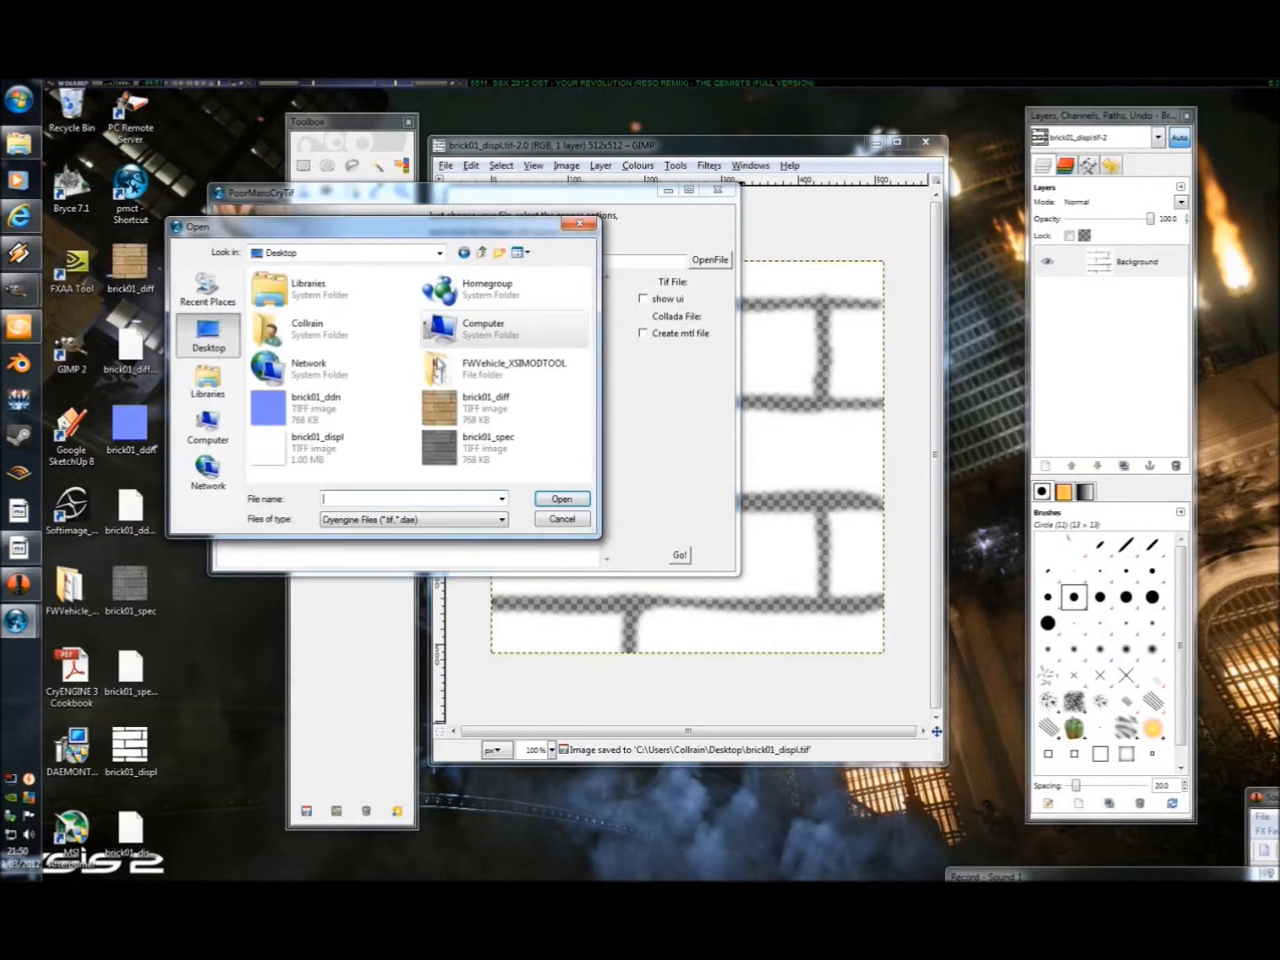
double_click(318, 436)
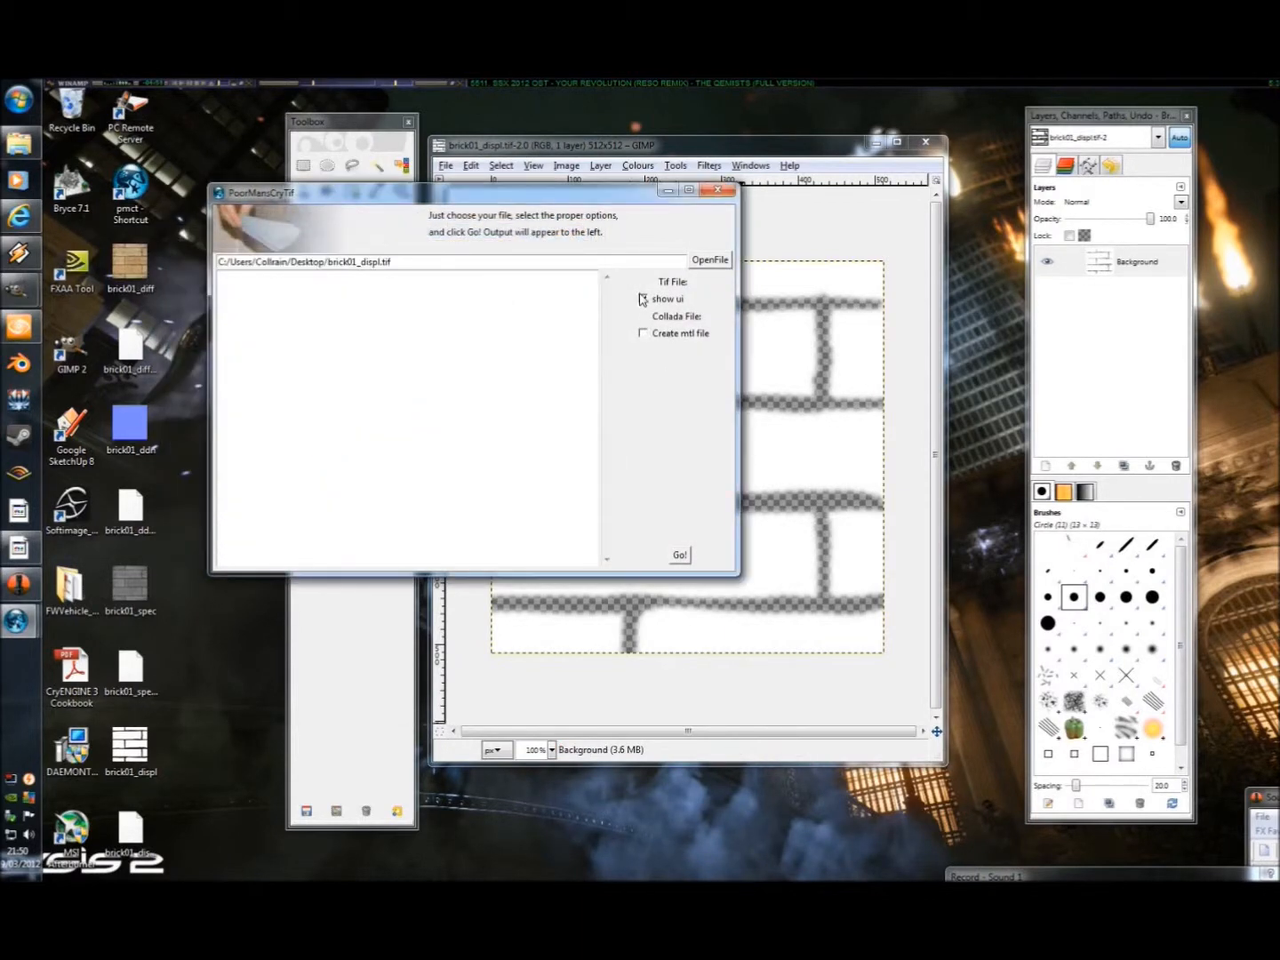
left_click(677, 558)
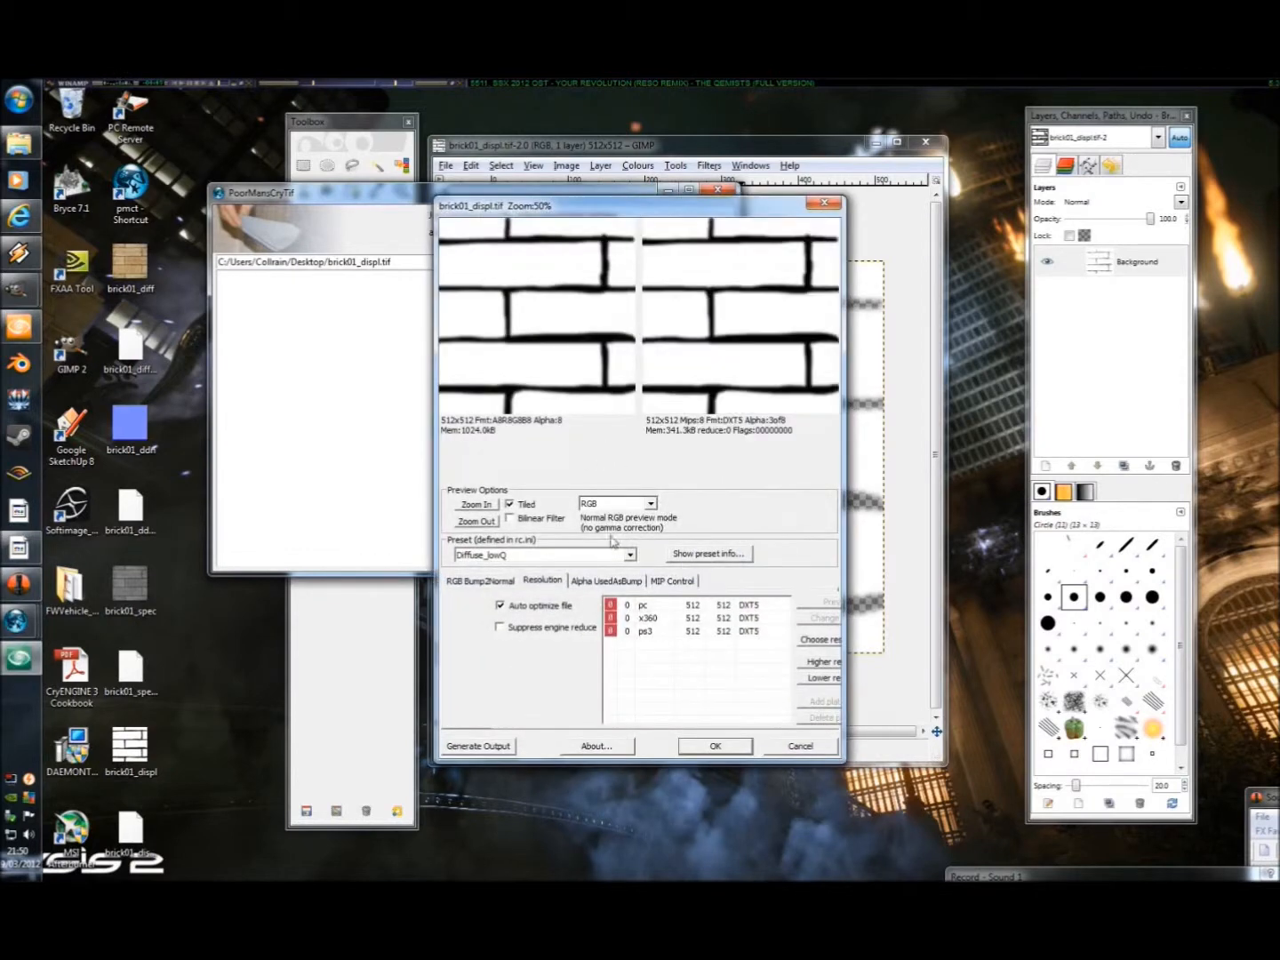
Convert the texture with the DisplacementMap preset, previewing its Alpha channel, generate the output and minimize the converter.
left_click(557, 560)
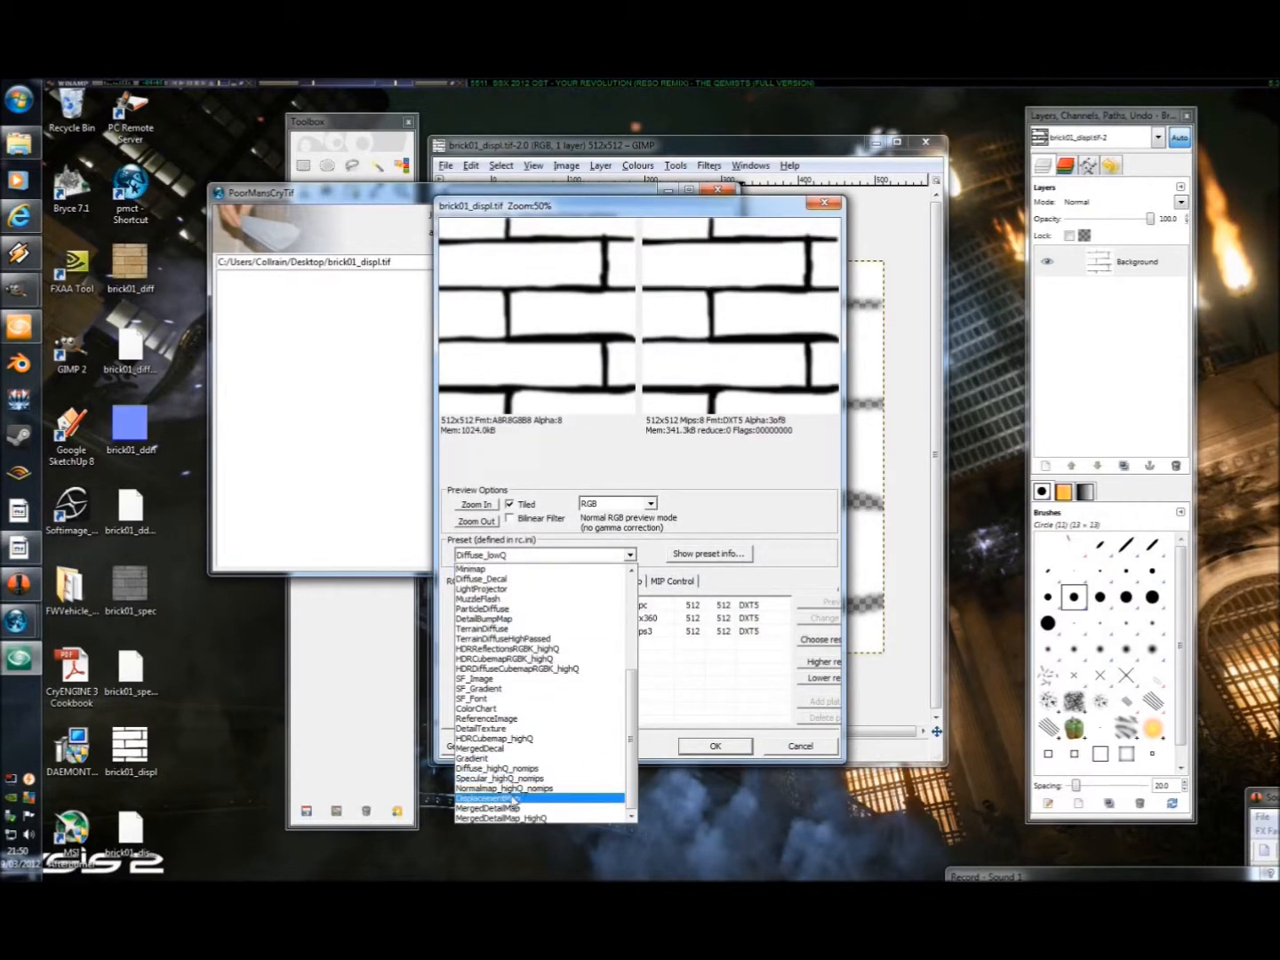
left_click(508, 802)
left_click(622, 503)
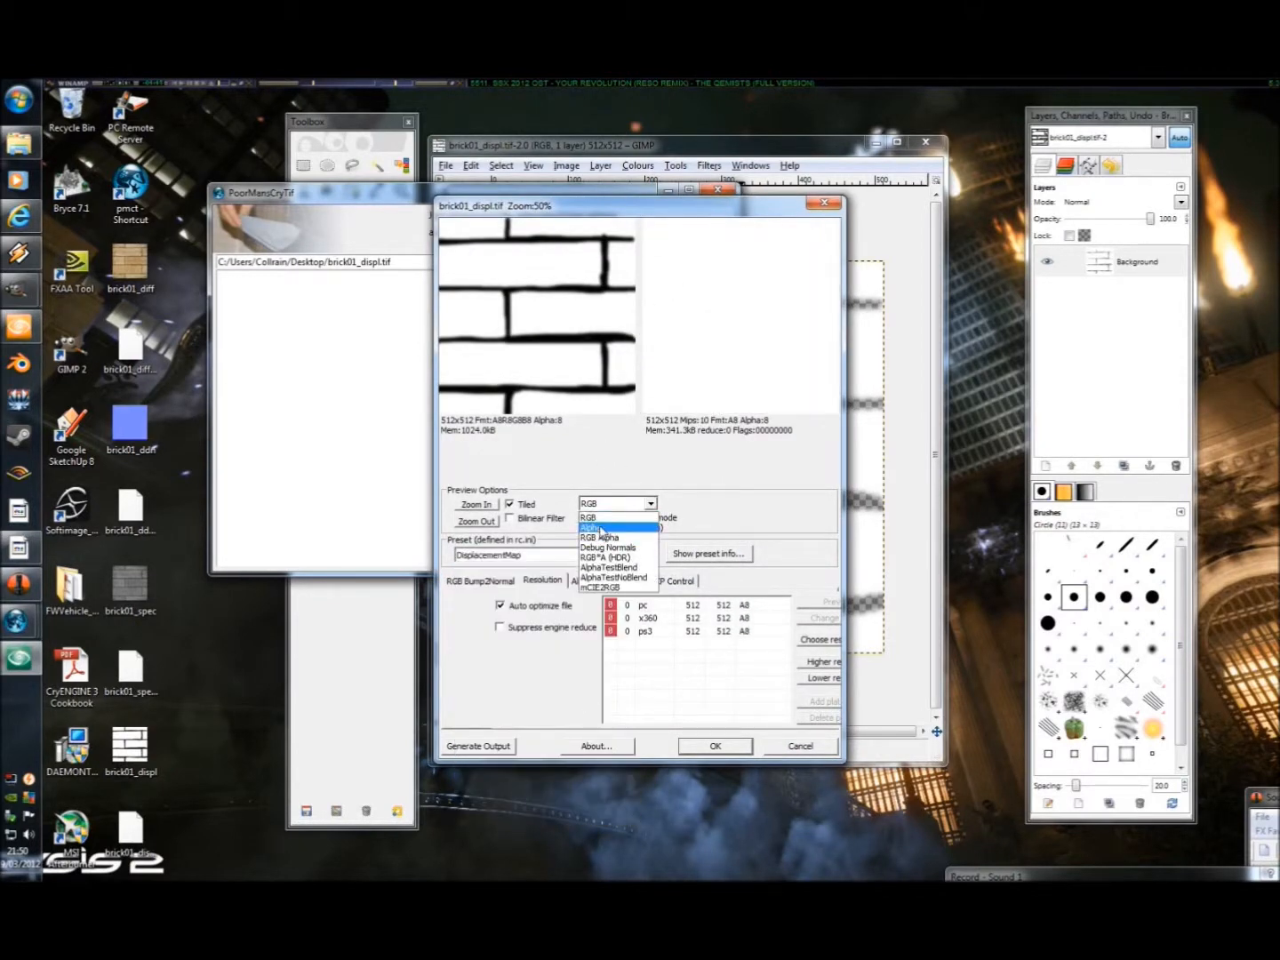
left_click(603, 526)
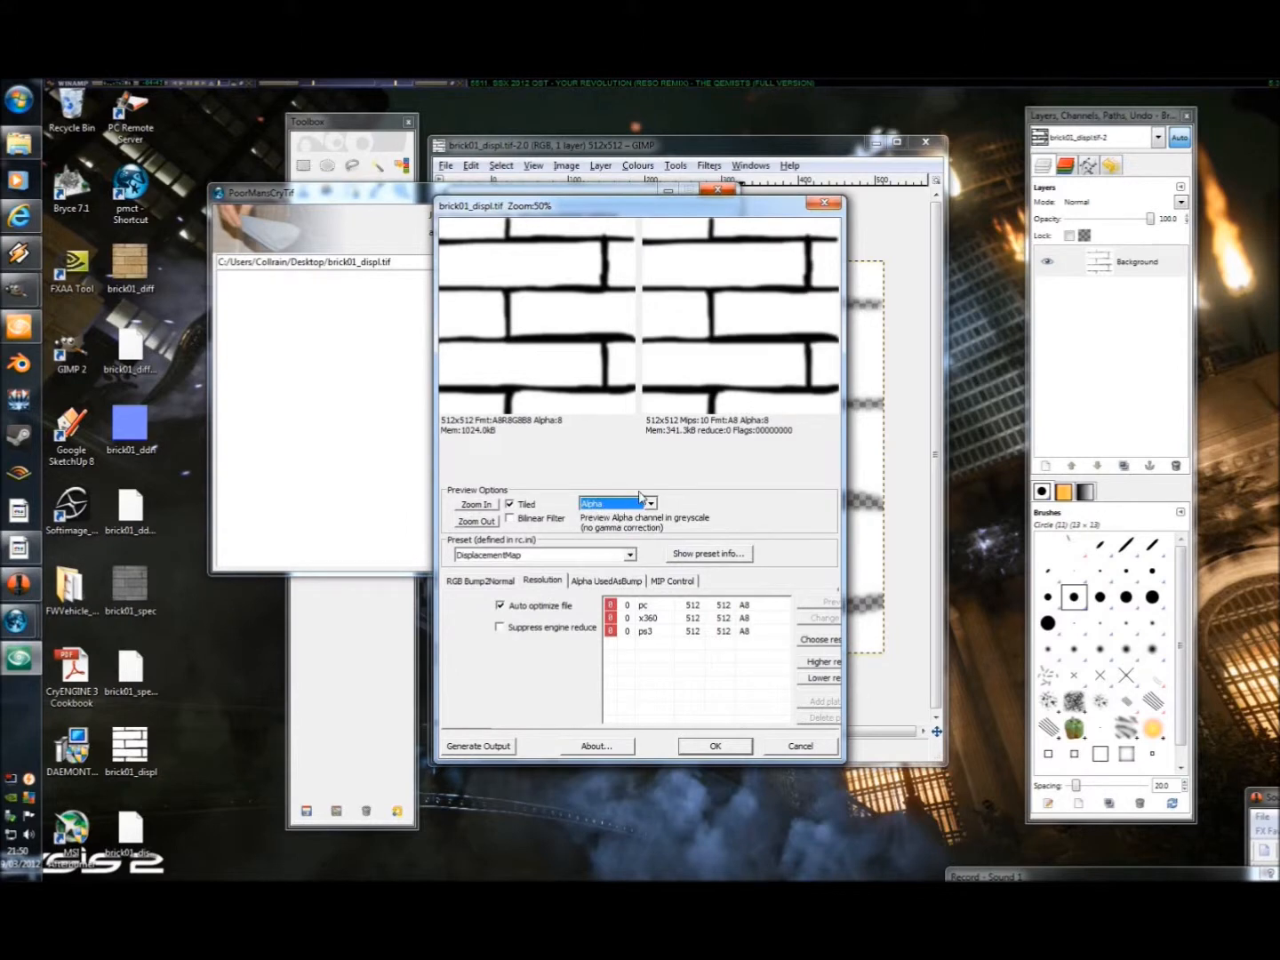
left_click(511, 746)
left_click(700, 749)
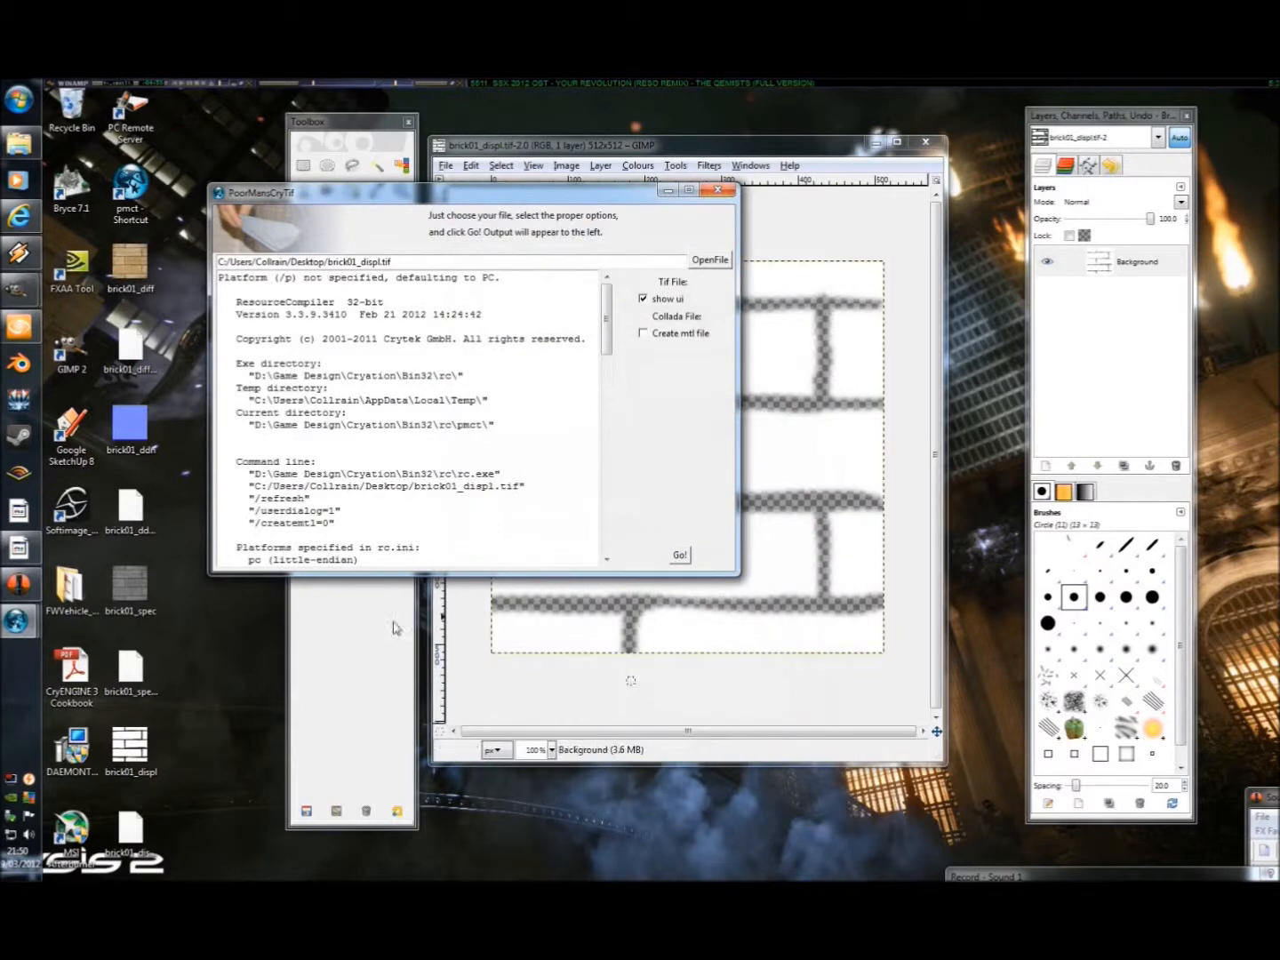
left_click(668, 192)
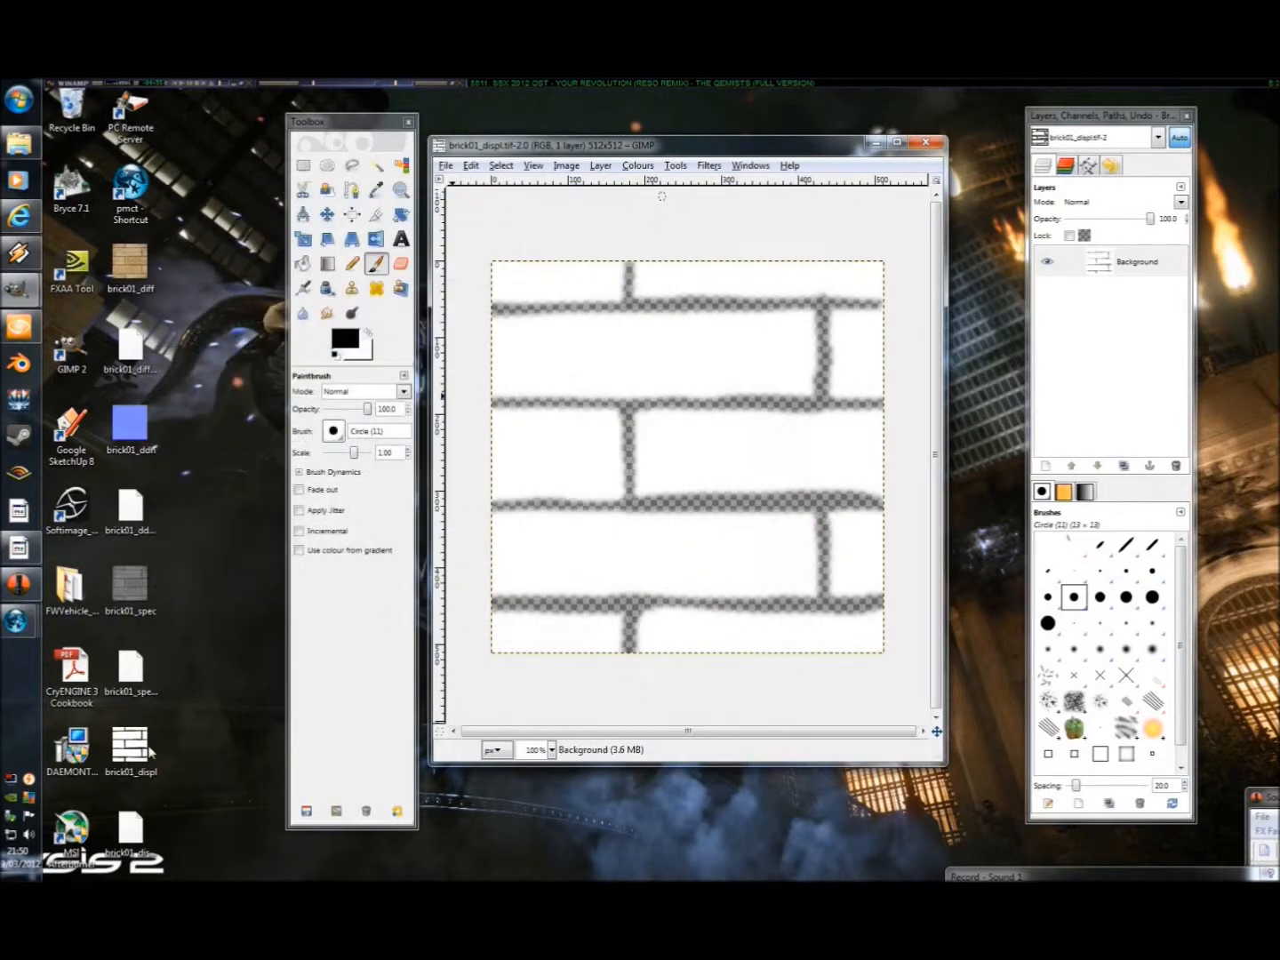
Copy all brick01 TIFF and DDS textures from the desktop into the Textures\Mycustom\brick01 folder, replacing every existing version.
left_click_drag(212, 862, 102, 243)
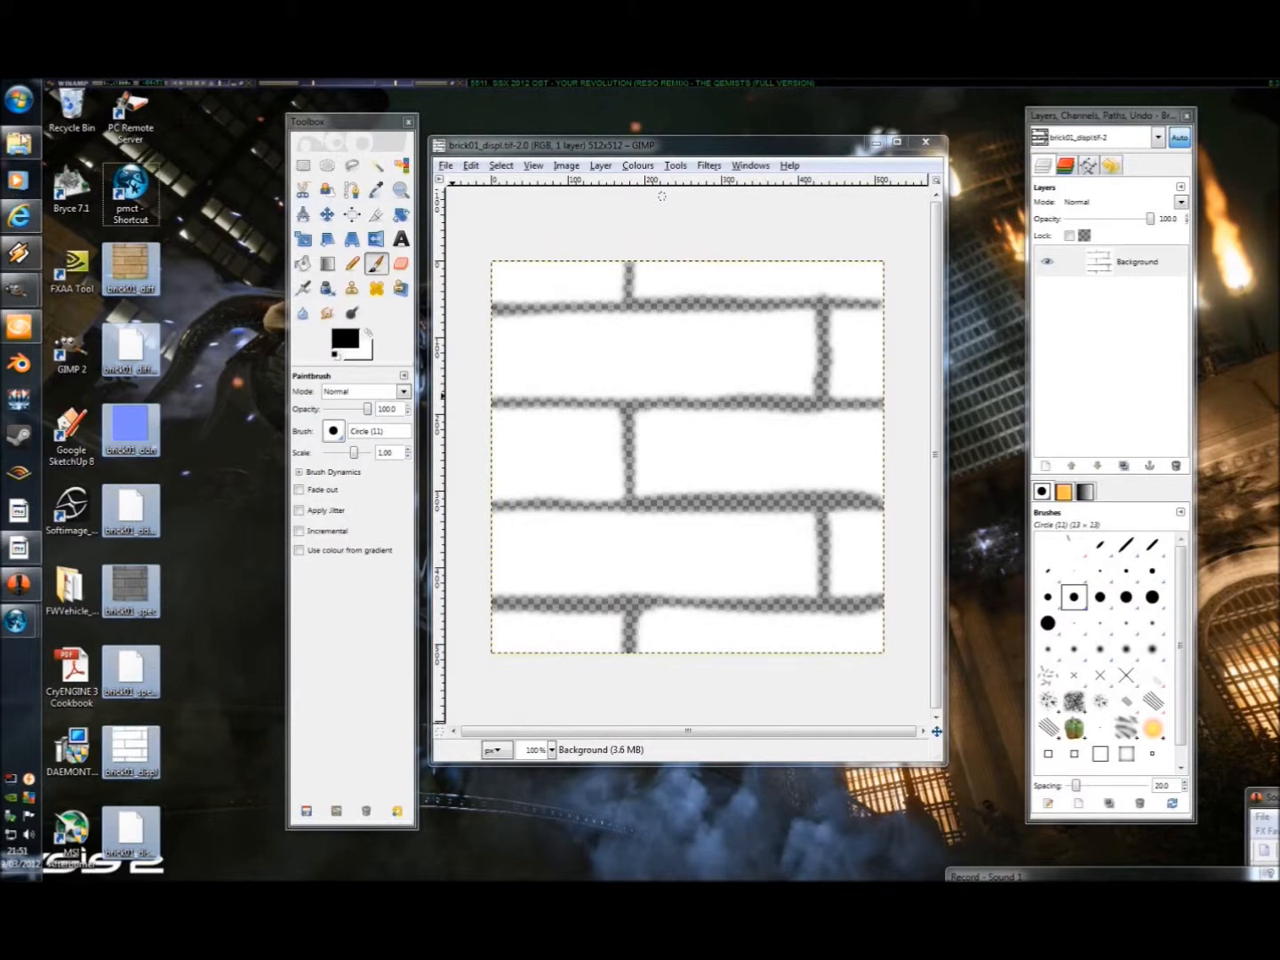
left_click(24, 143)
left_click(448, 547)
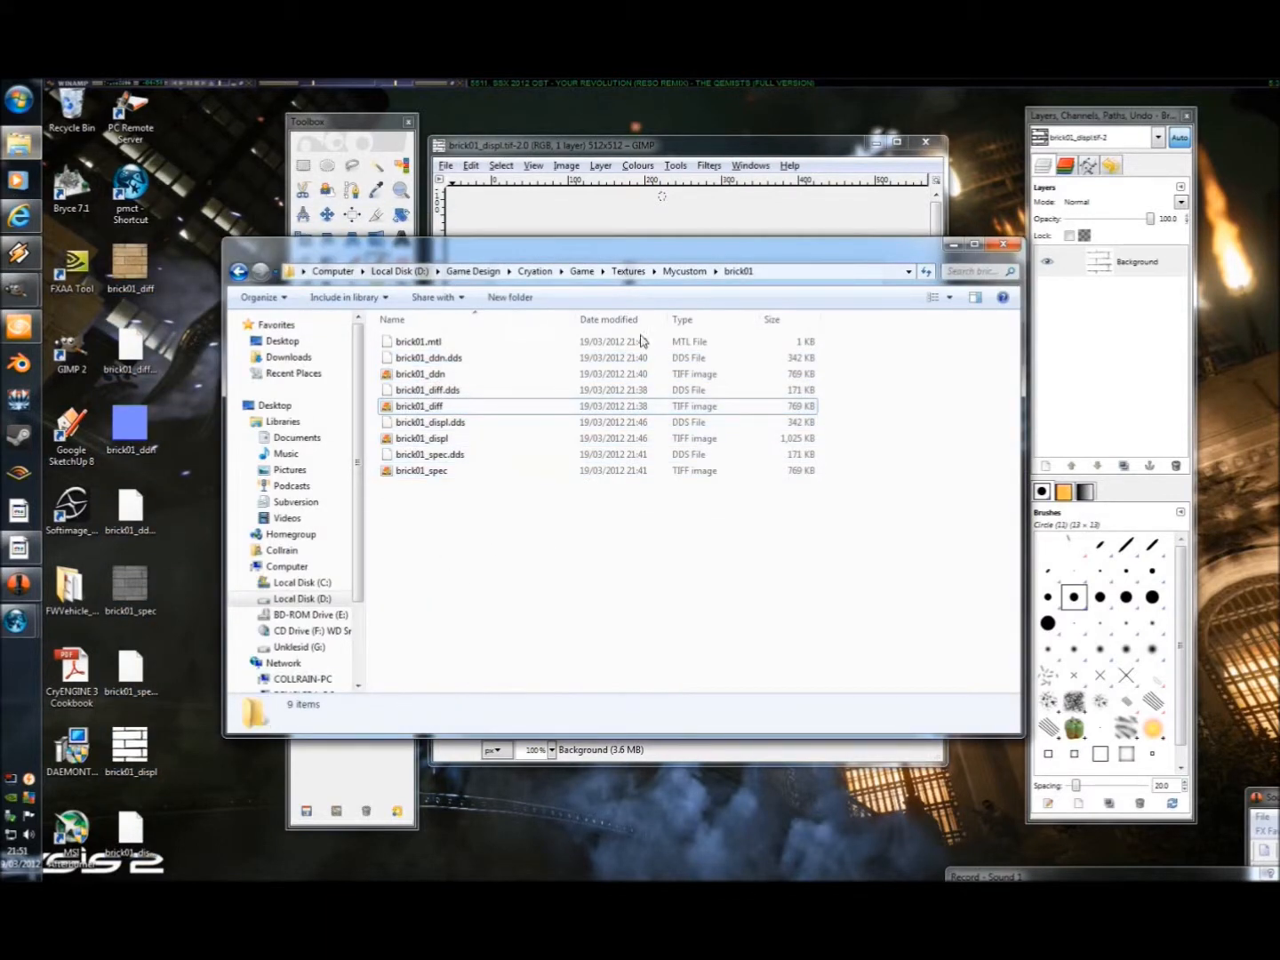
left_click_drag(481, 539, 390, 359)
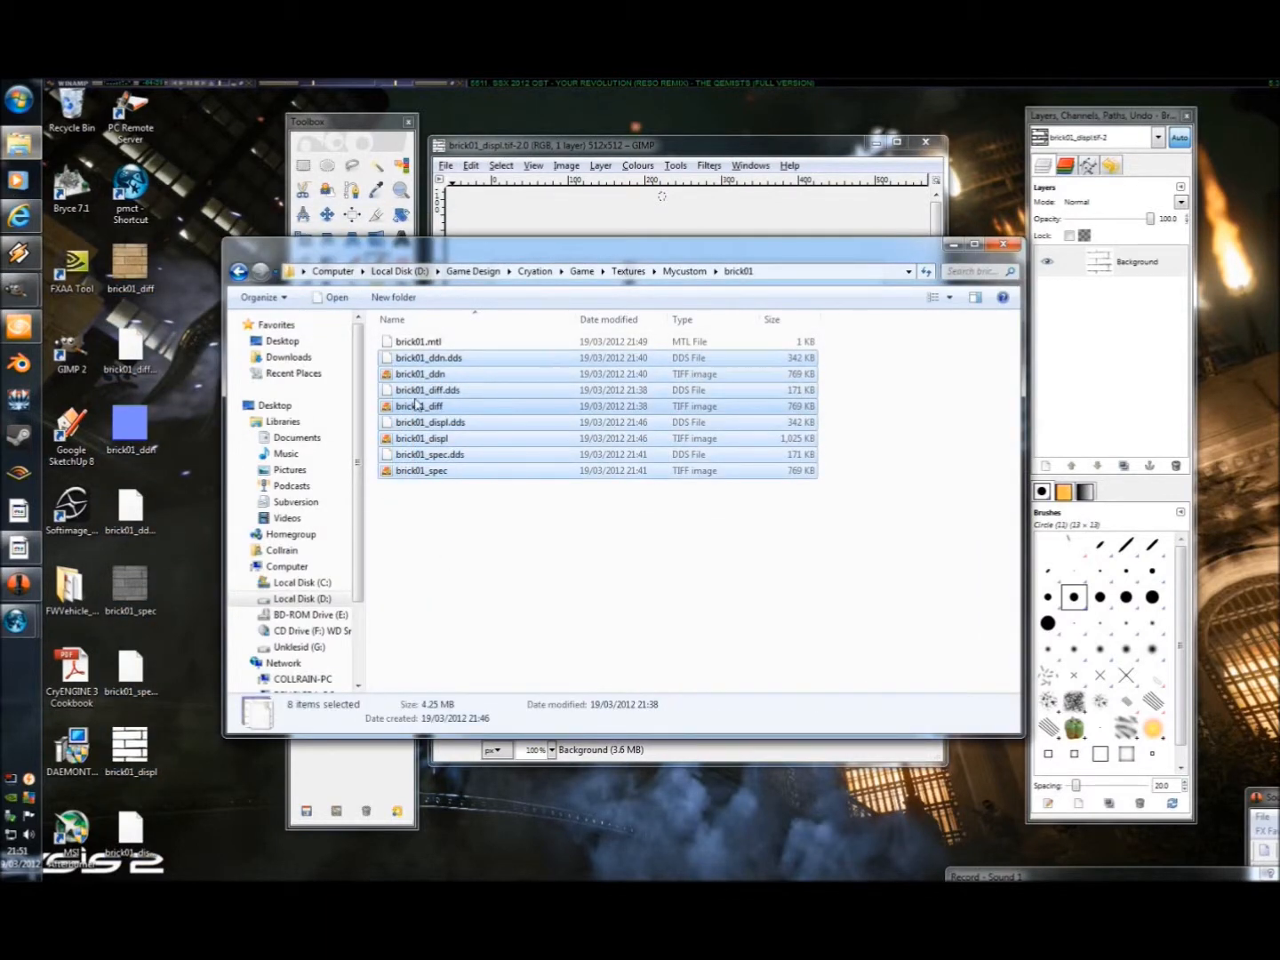
left_click(453, 514)
key("ctrl+v")
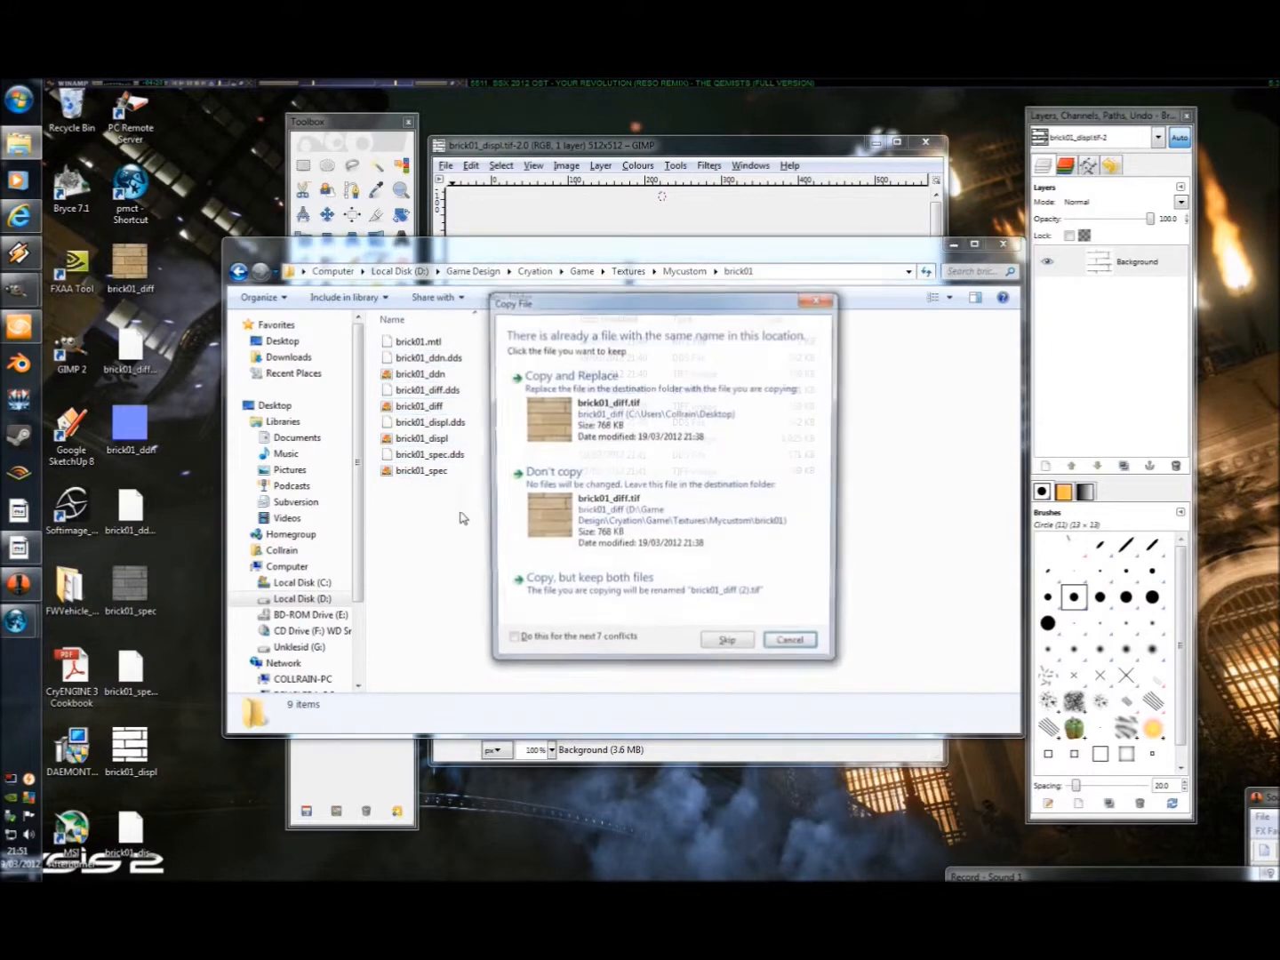
left_click(527, 646)
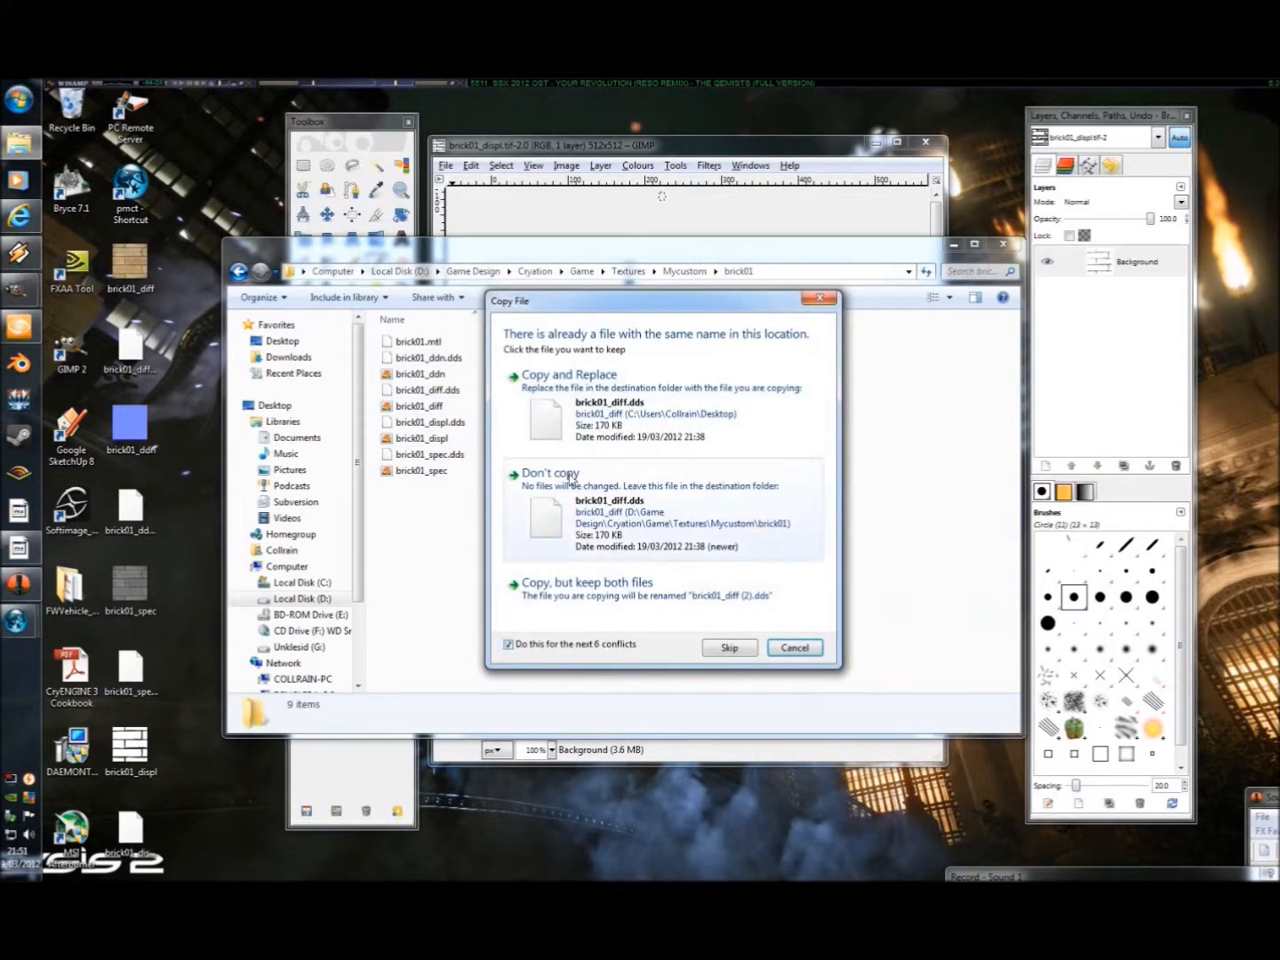
left_click(610, 427)
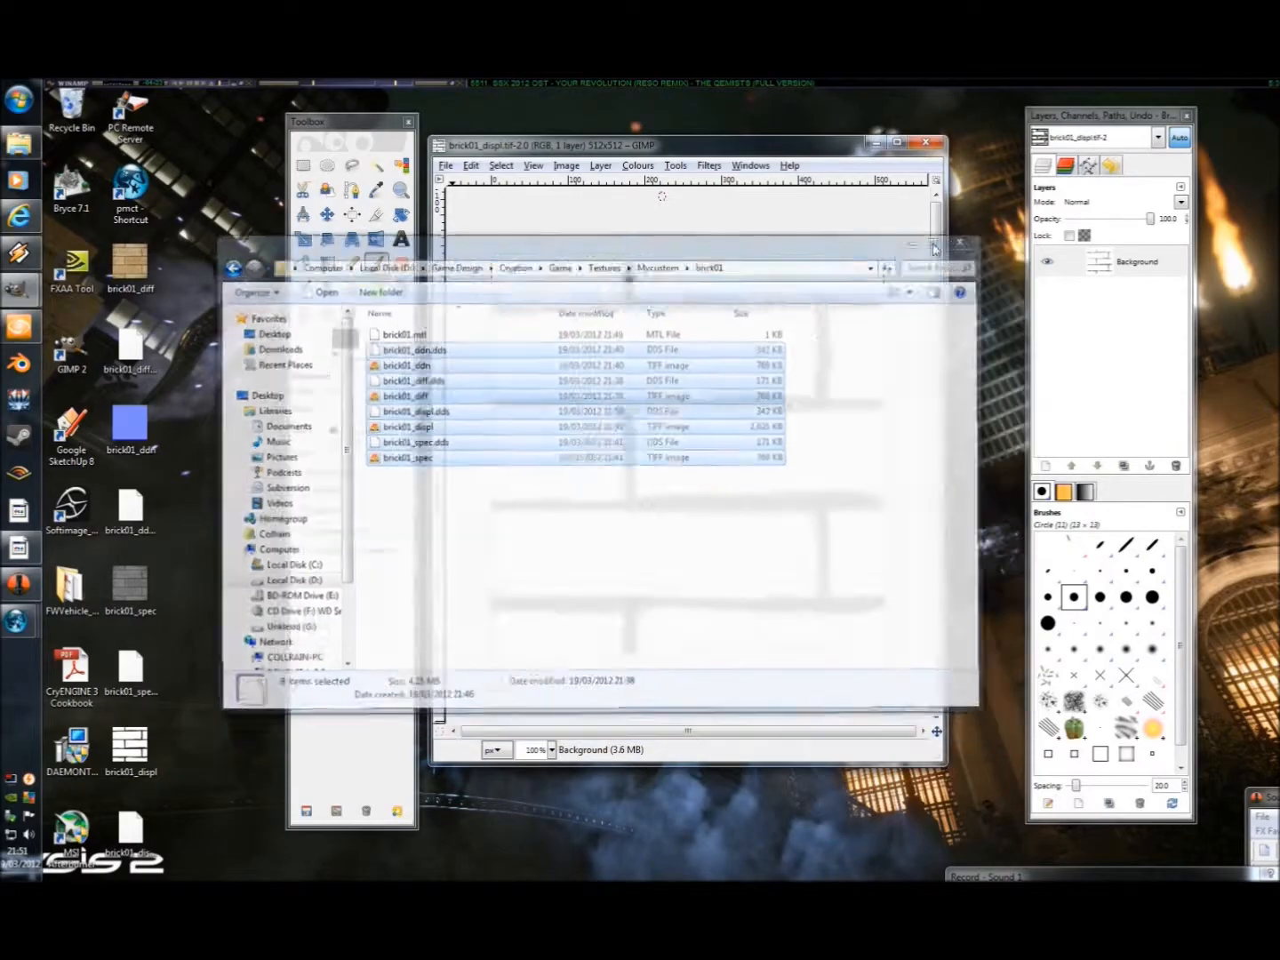
Switch to Sandbox, increase the POM Displacement of the wall's brick01 material, inspect the bricks up close and close the Material Editor.
left_click(19, 326)
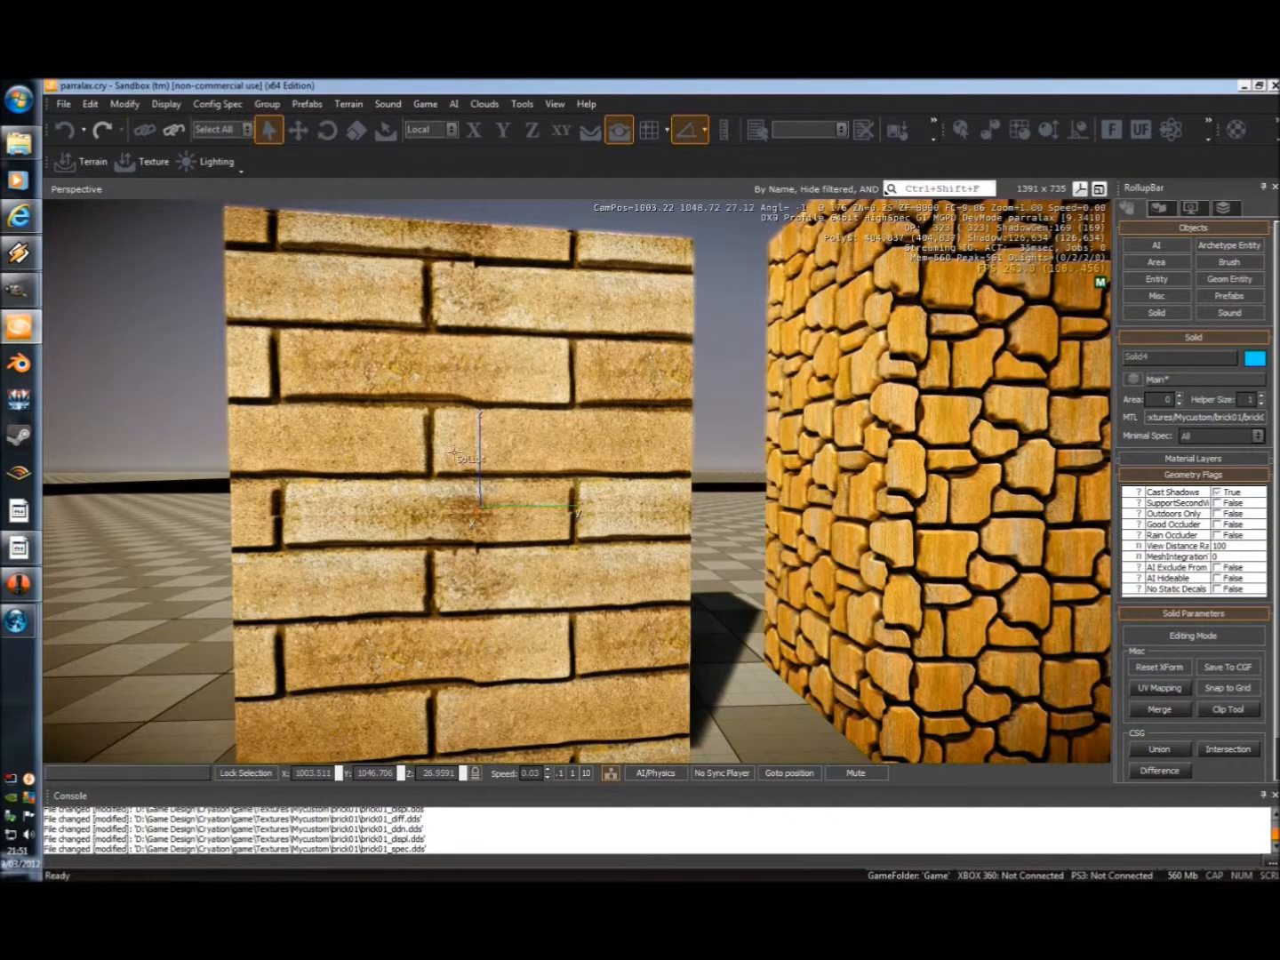
left_click(1202, 419)
right_click_drag(772, 486, 774, 487)
key("w")
right_click_drag(712, 523, 712, 523)
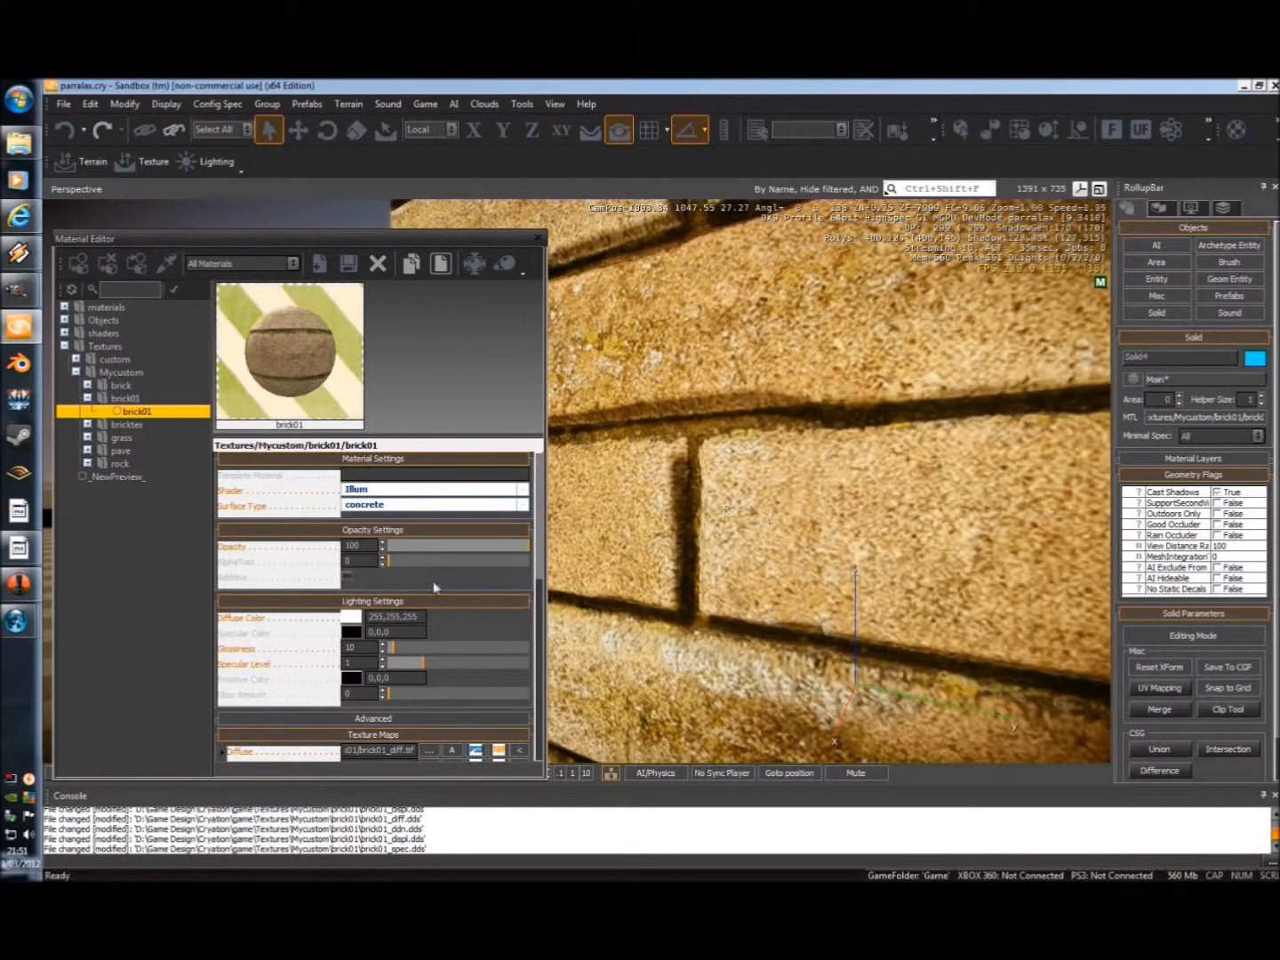
left_click_drag(543, 570, 543, 710)
left_click_drag(457, 676, 497, 674)
right_click_drag(666, 556, 605, 582)
key("s")
left_click(538, 239)
Select the rock wall solid and open its rock material at the shader parameters.
key("w")
left_click(604, 558)
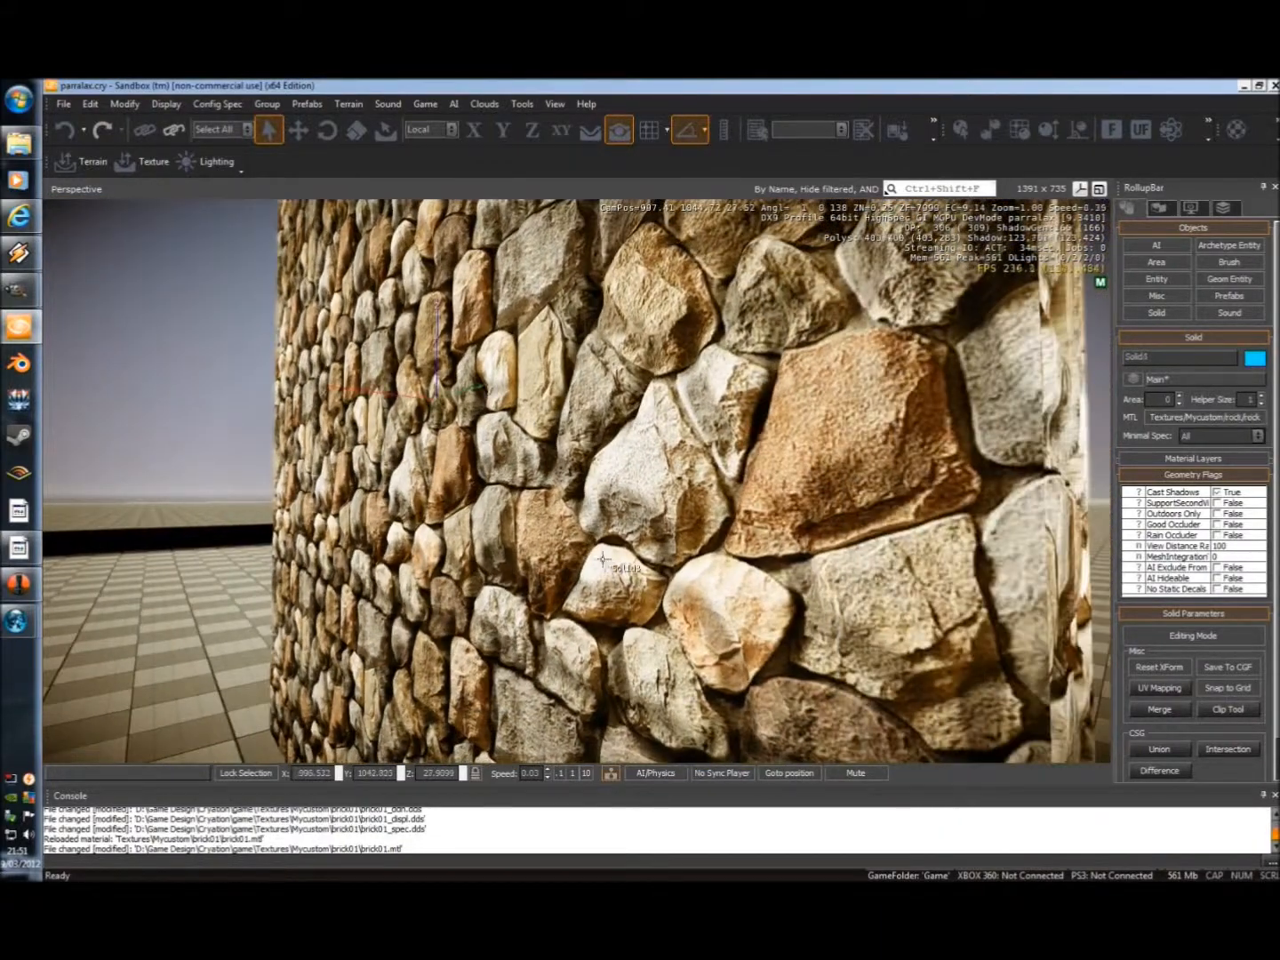
left_click(1182, 417)
right_click_drag(642, 484, 642, 484)
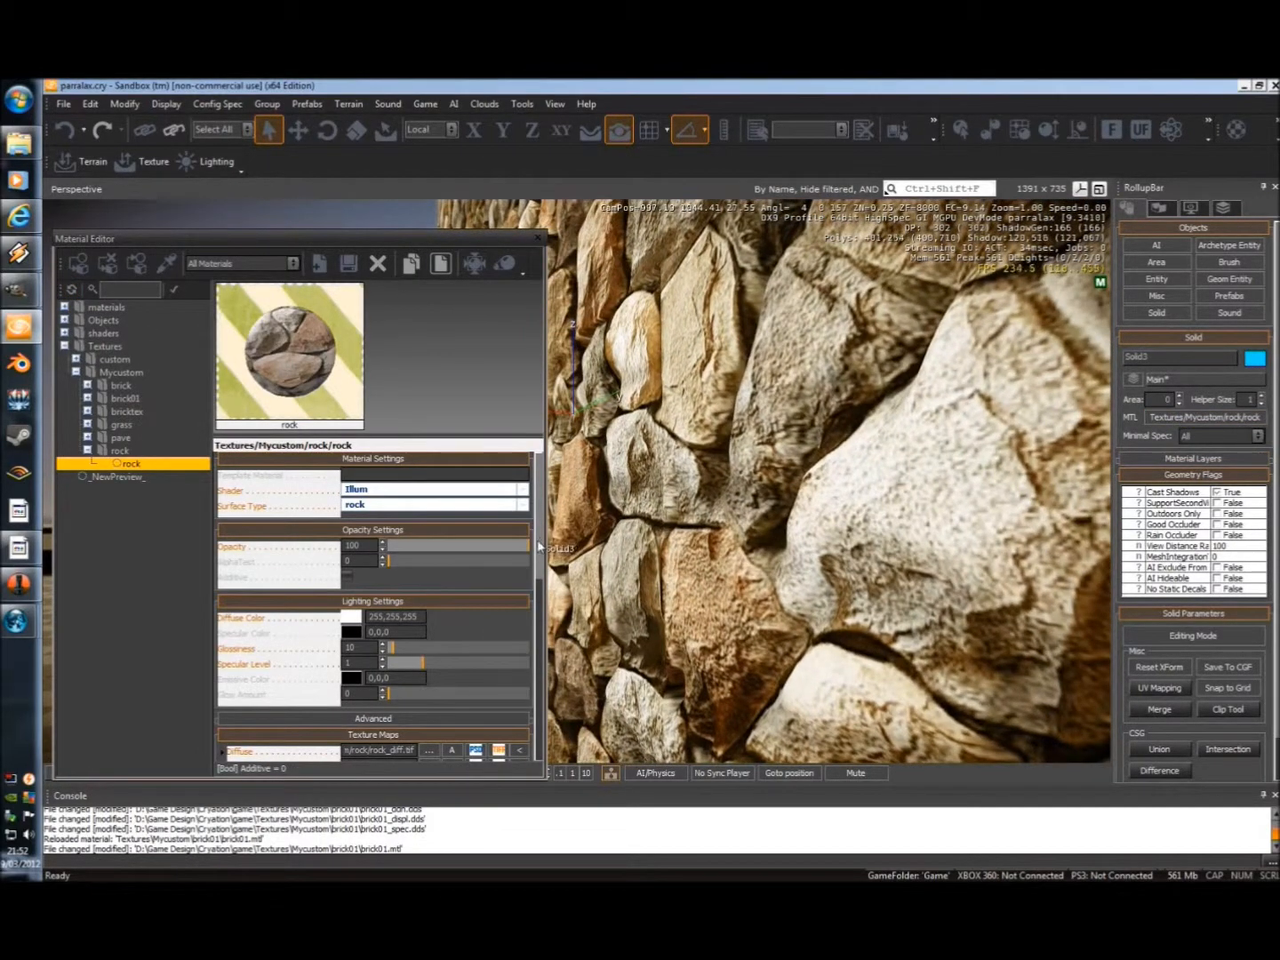
scroll(389, 686, "down", 10)
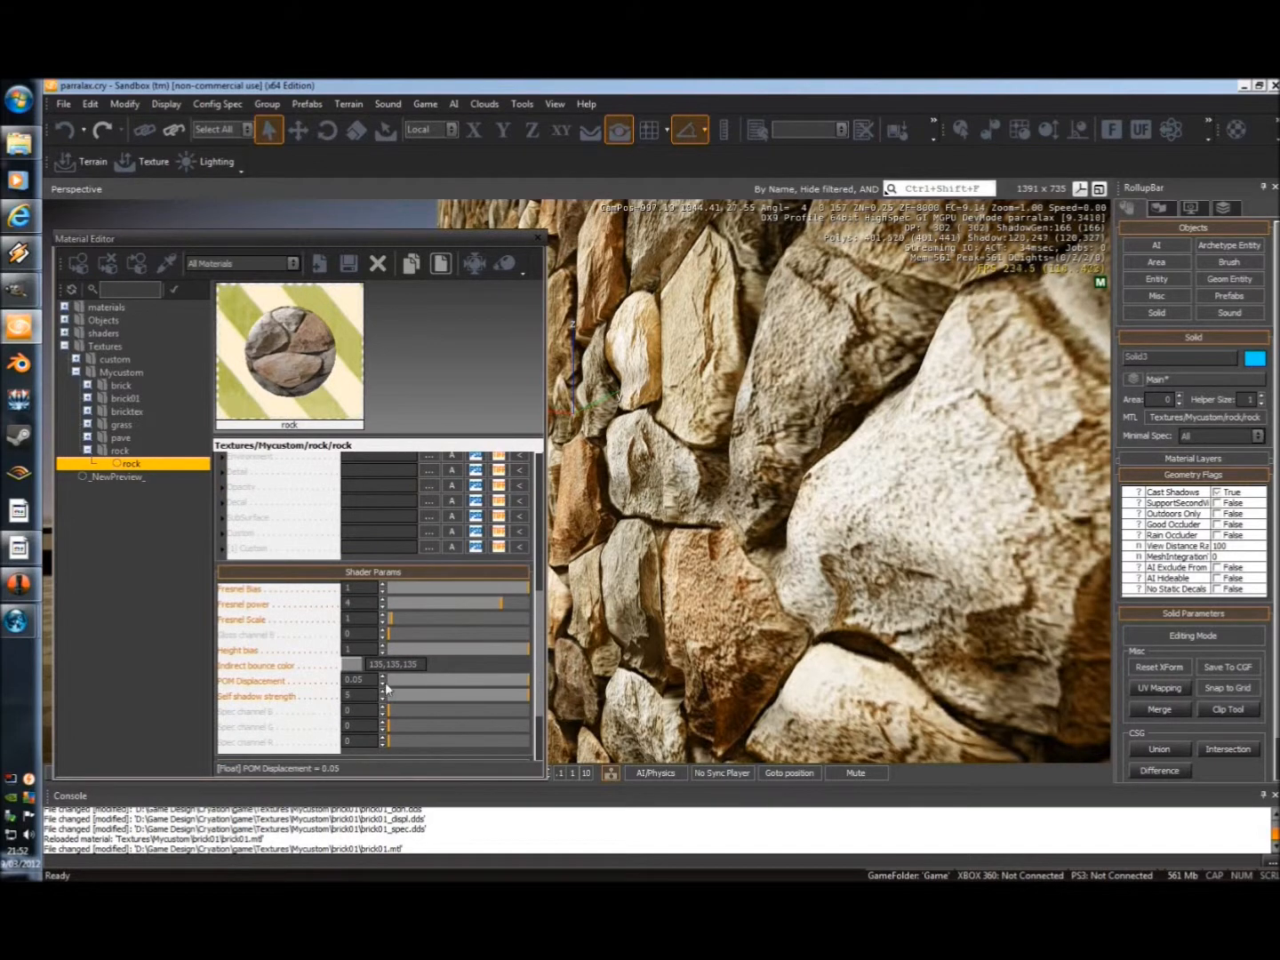
Try POM Displacement values of 0.0273 and 0.0443 on the rock material, and settle on 0.0422.
left_click_drag(491, 680, 466, 689)
right_click_drag(783, 642, 675, 471)
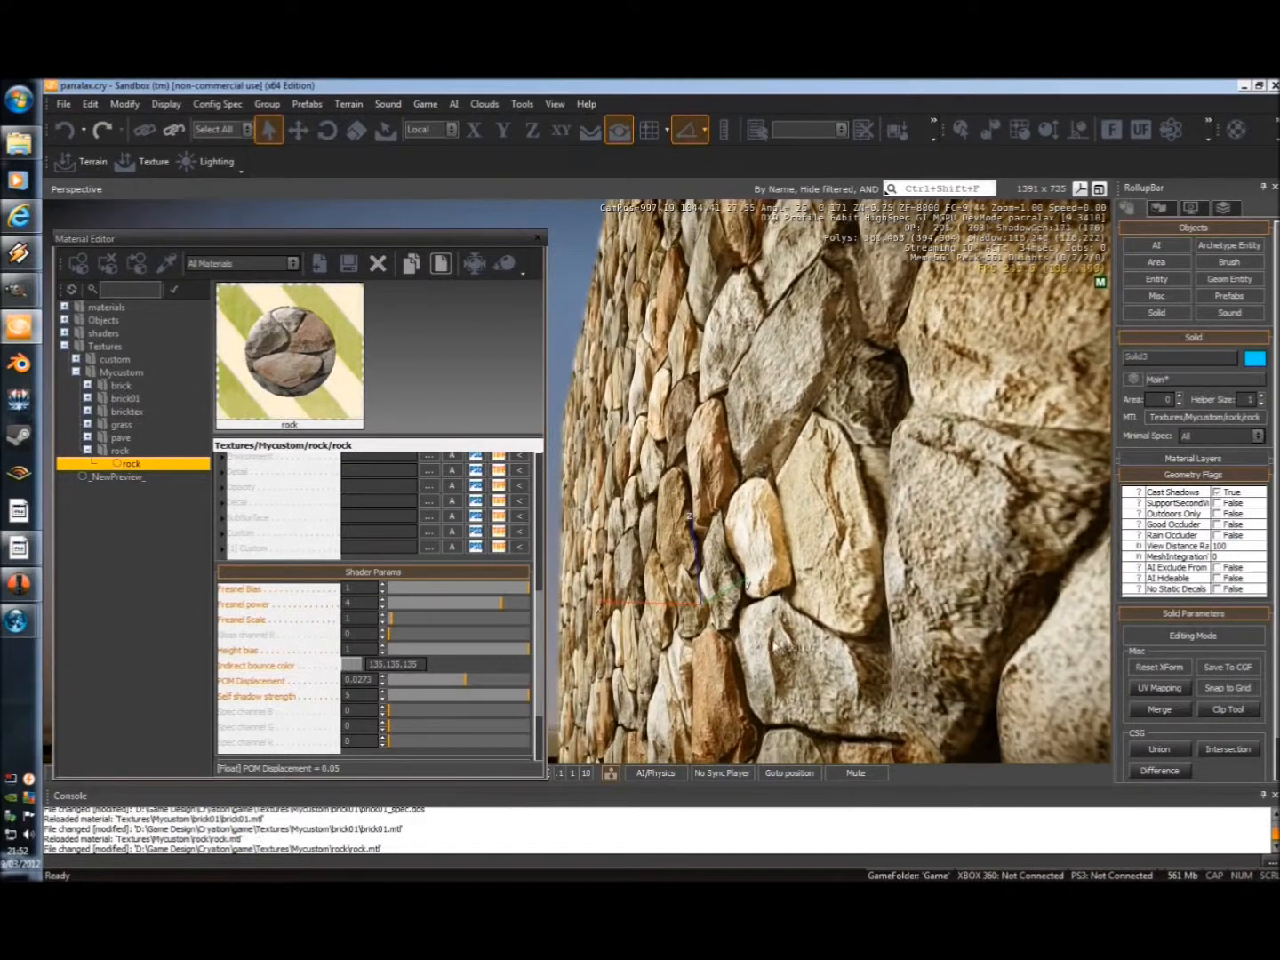
left_click_drag(461, 679, 517, 684)
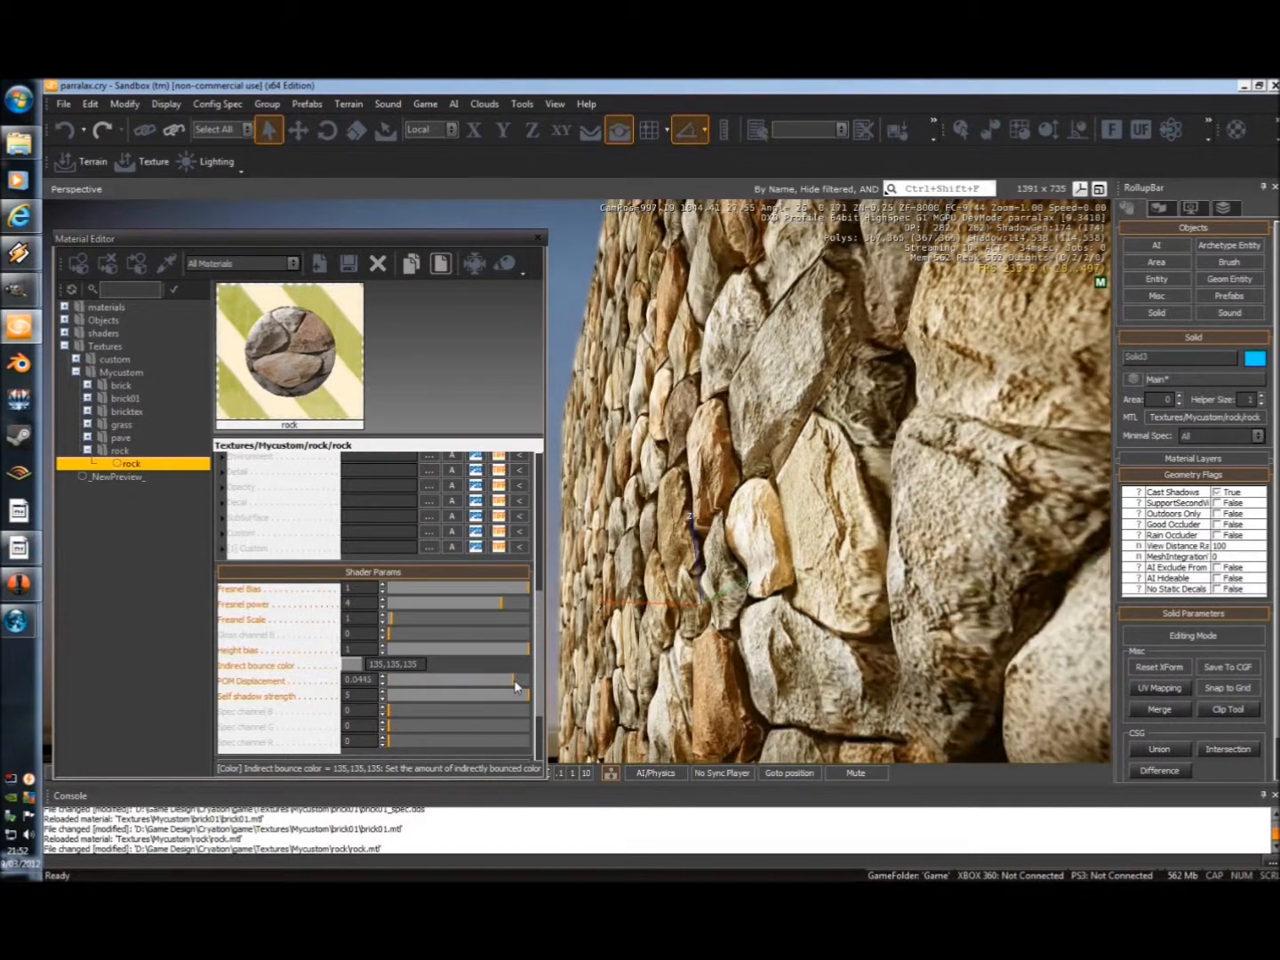
left_click_drag(439, 684, 508, 684)
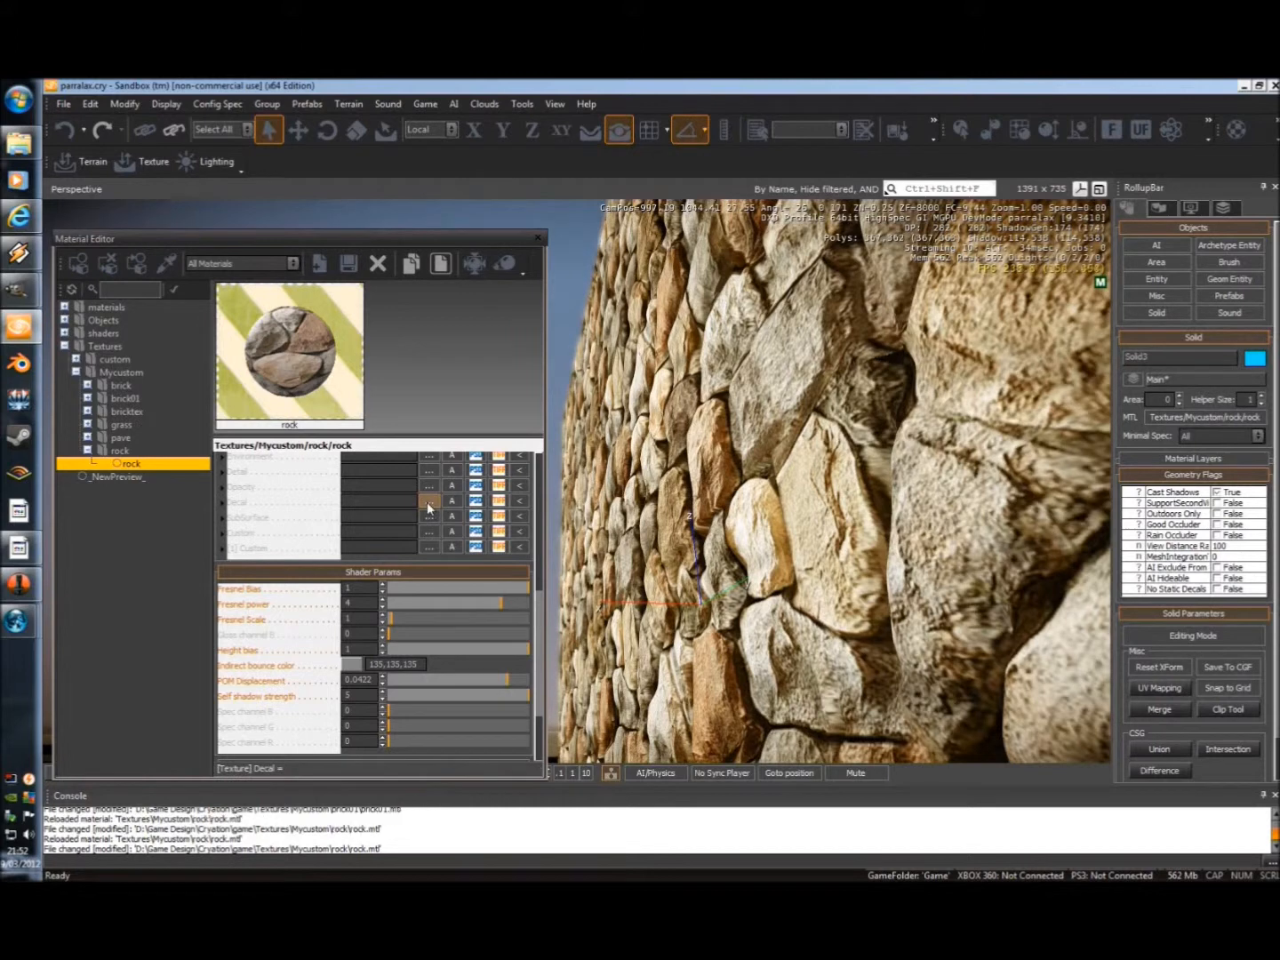